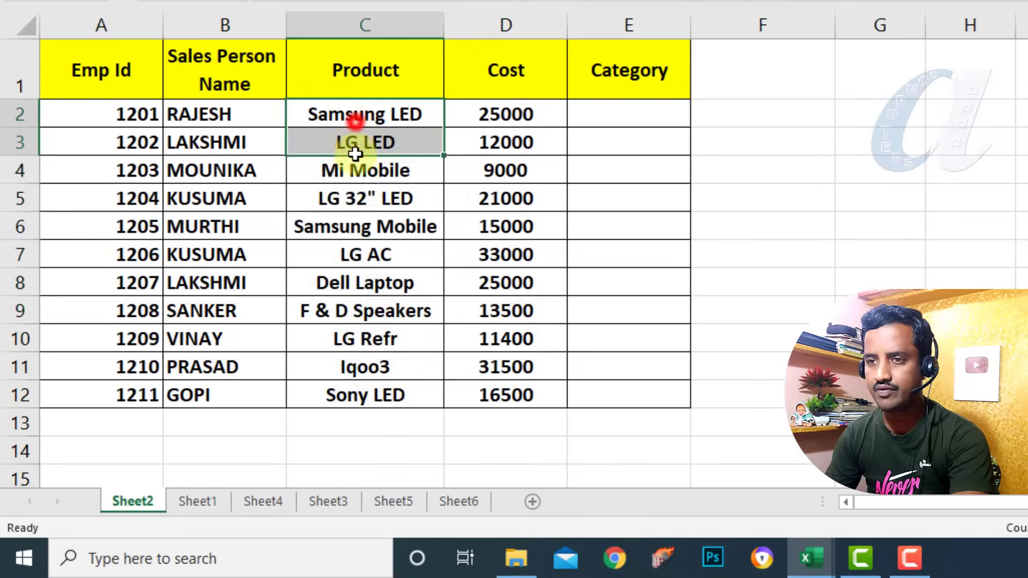
# In the first Category cell, E2, begin an IF formula that tests D2>20000 and returns "Expensive" when true.
pyautogui.moveTo(515, 116); pyautogui.dragTo(516, 397)
pyautogui.click(644, 114)
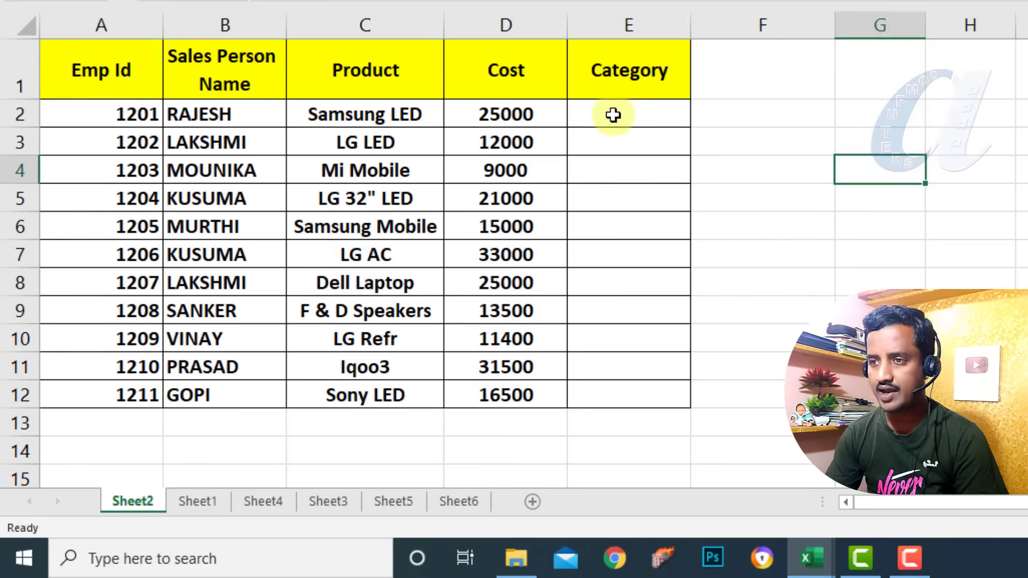
pyautogui.click(613, 115)
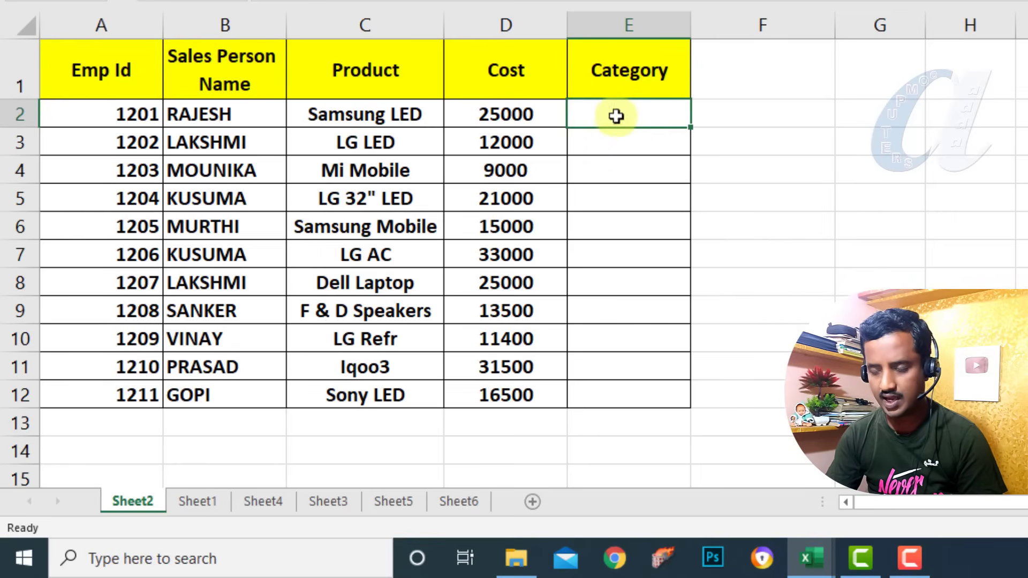
pyautogui.write('=if(')
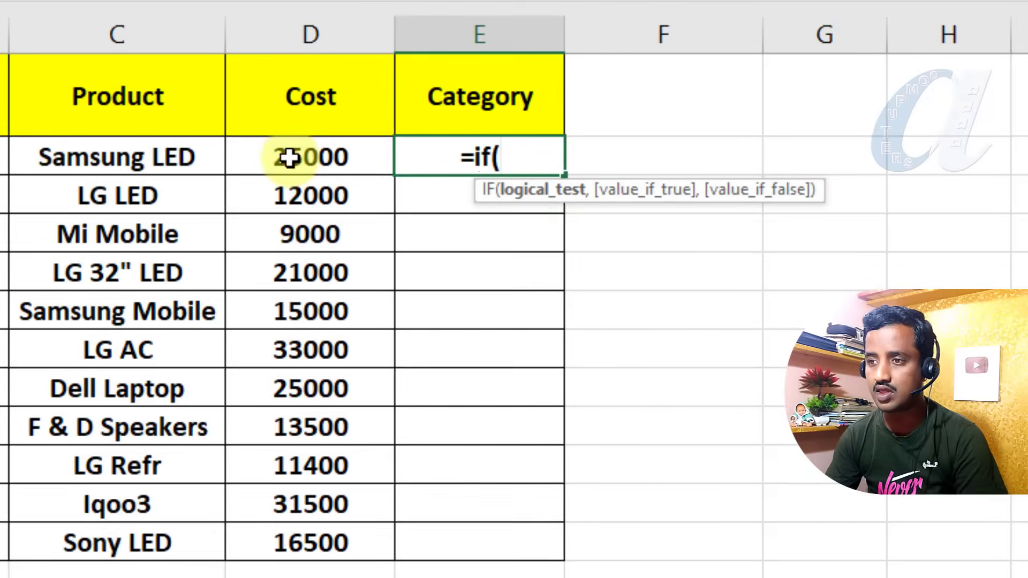
pyautogui.click(490, 115)
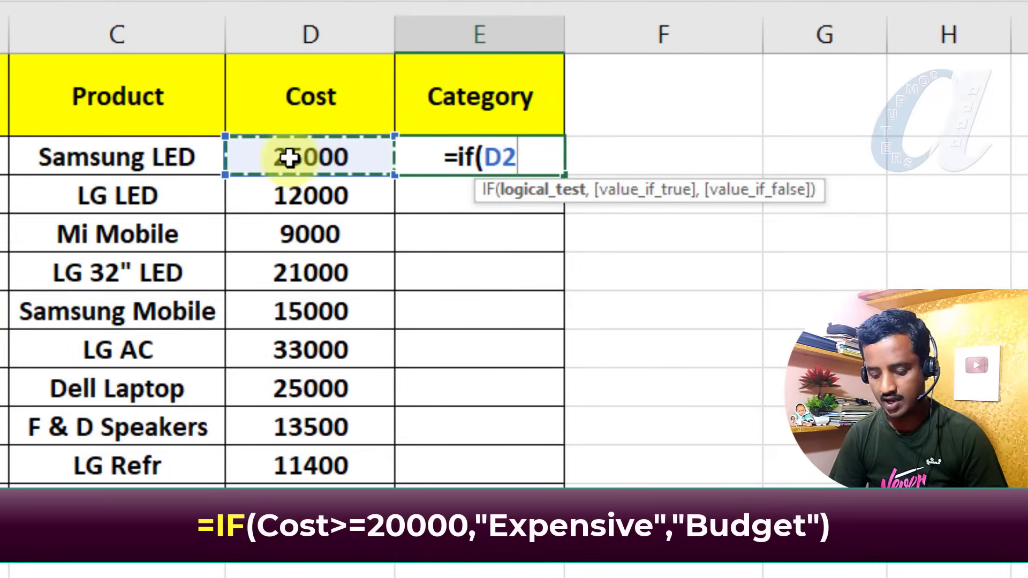
pyautogui.write('>20000')
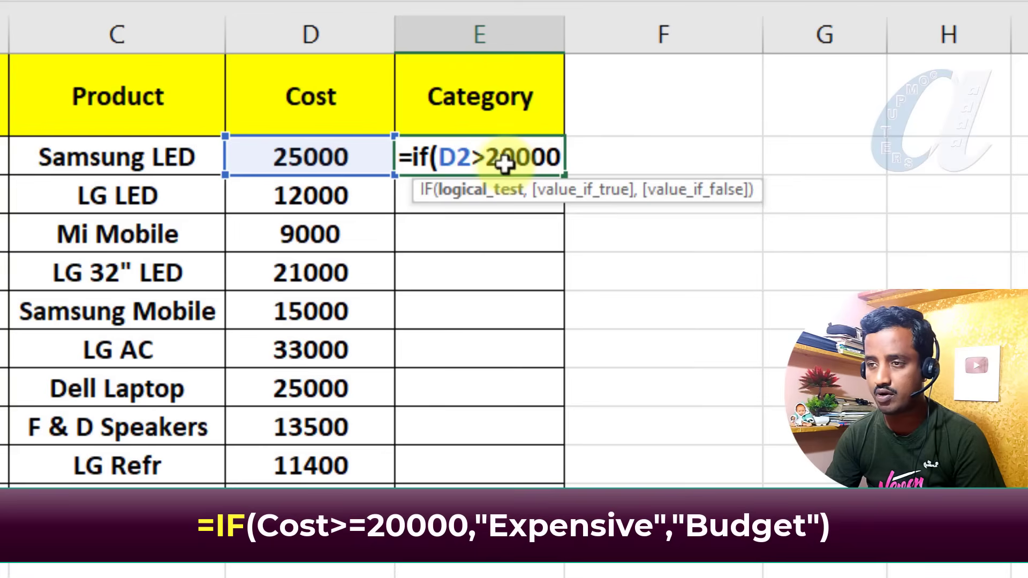
pyautogui.write(',"')
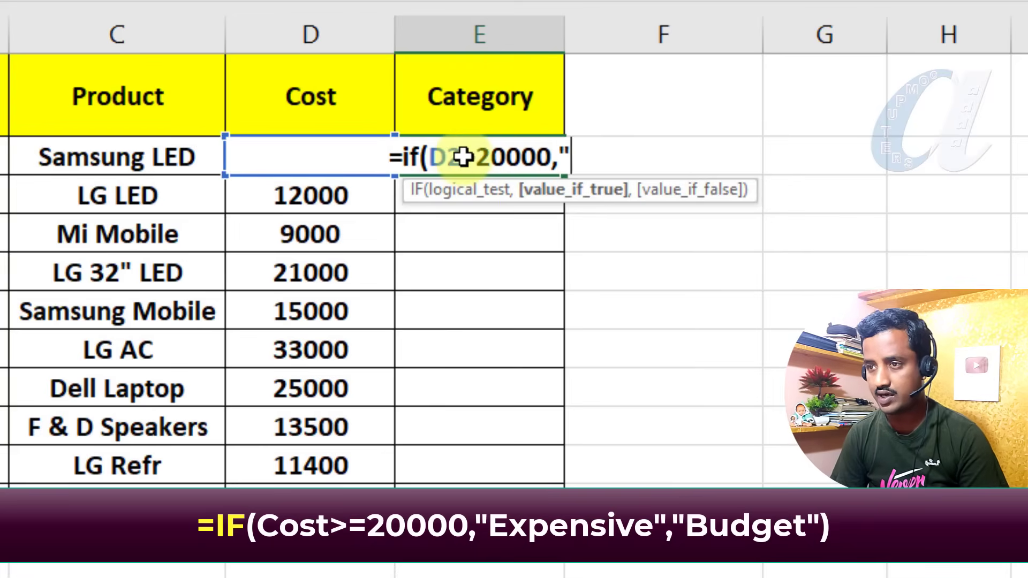
pyautogui.write('Expensive')
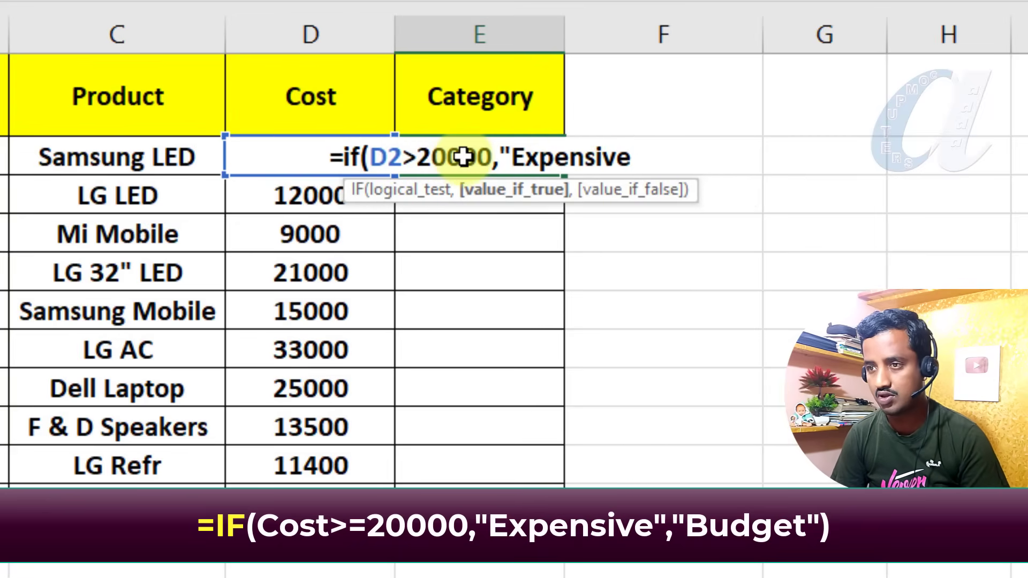
pyautogui.write('"')
# Complete the IF formula in E2 with "Budget" as the value if false and enter it.
pyautogui.moveTo(363, 157); pyautogui.dragTo(486, 161)
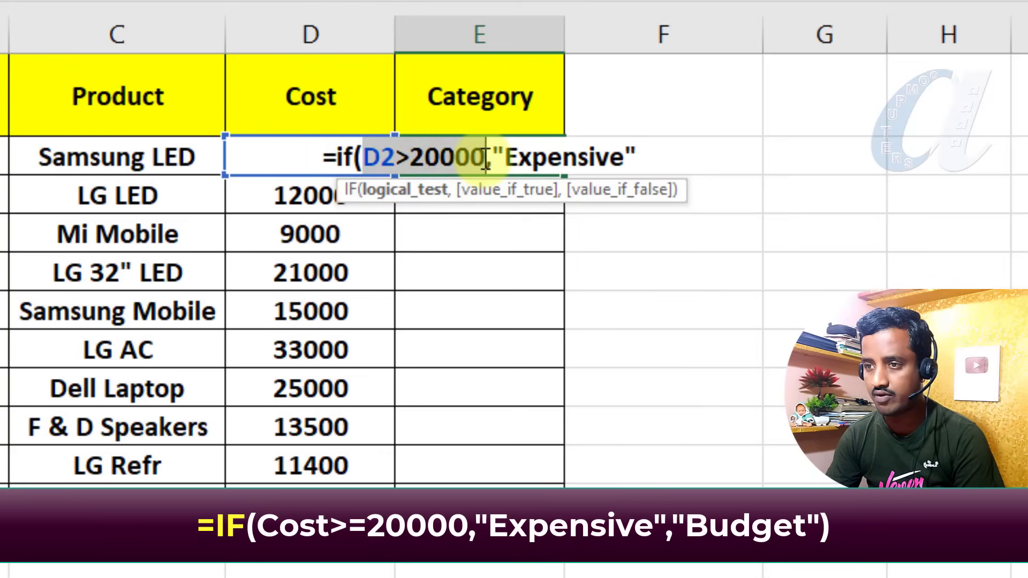
pyautogui.doubleClick(514, 159)
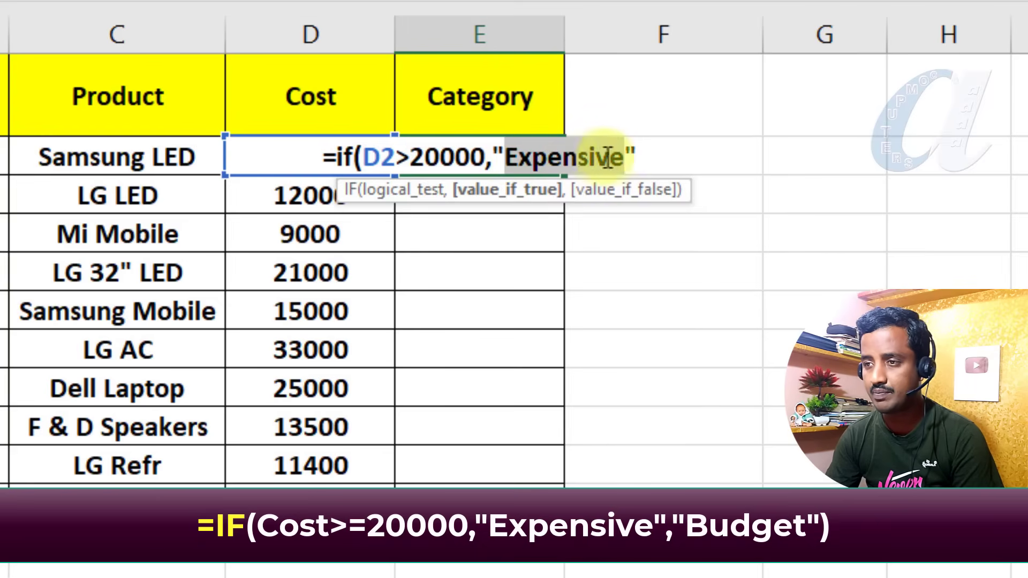
pyautogui.click(632, 157)
pyautogui.click(641, 157)
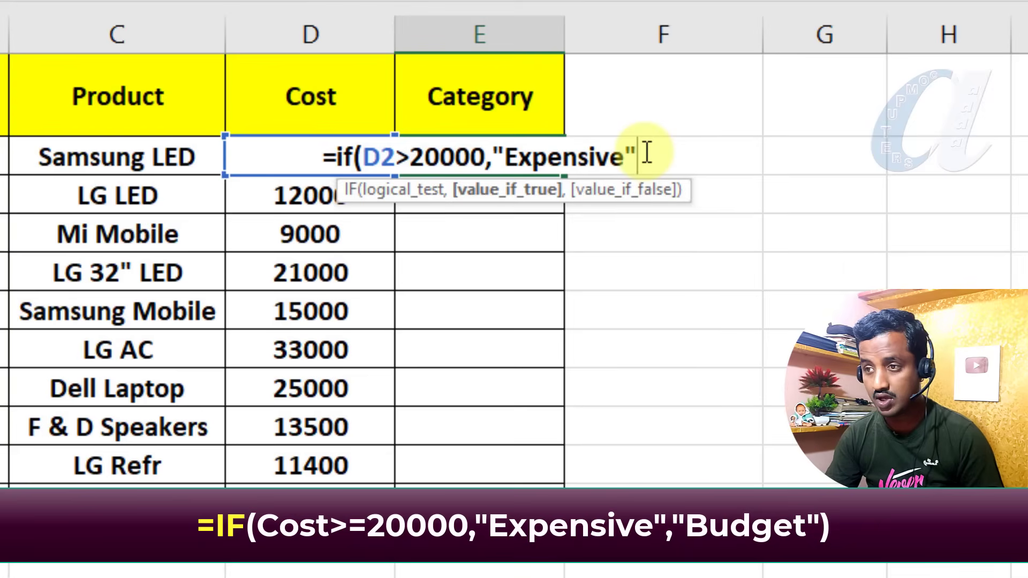
pyautogui.write(',')
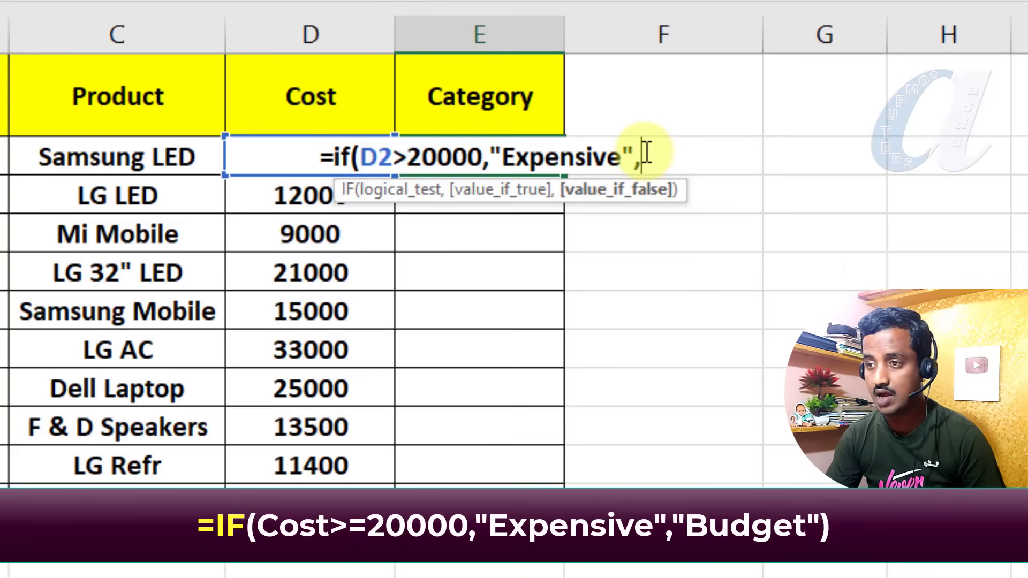
pyautogui.write('"')
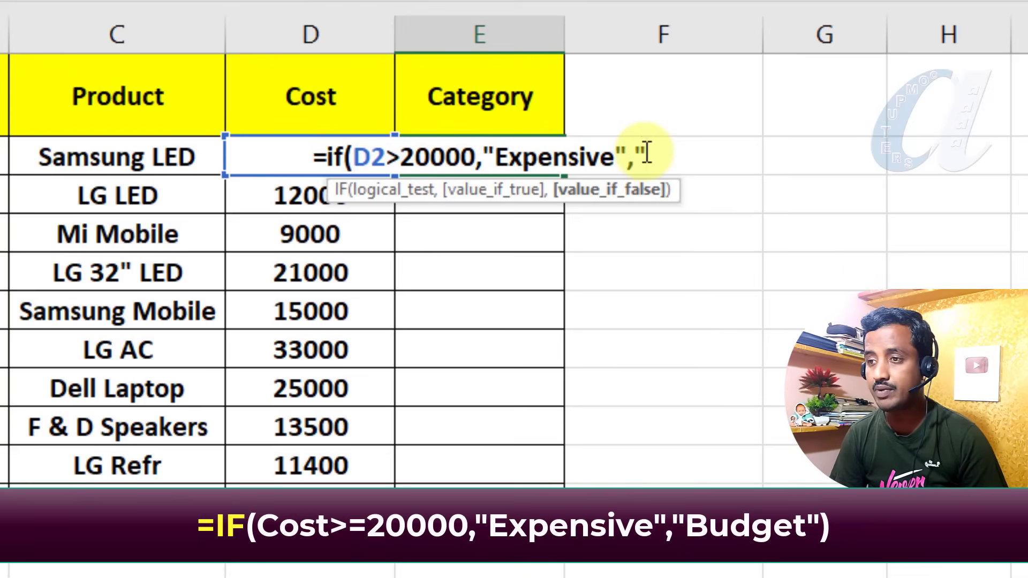
pyautogui.write('B')
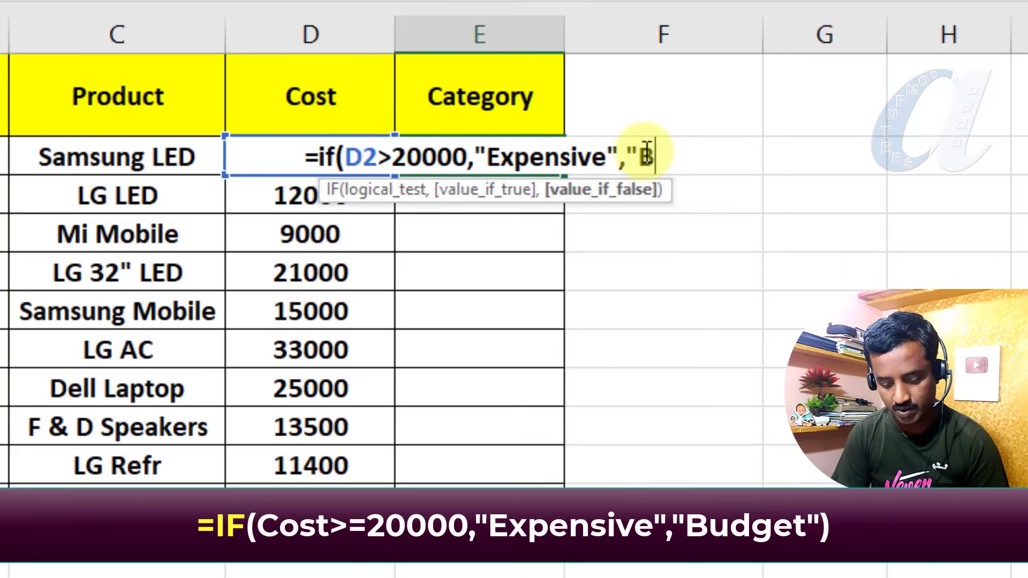
pyautogui.write('udget')
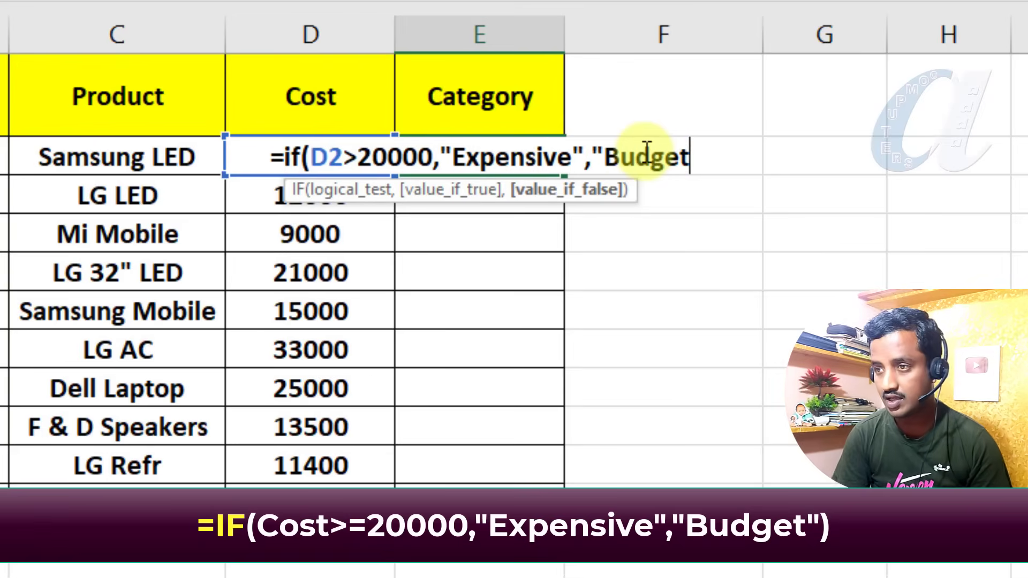
pyautogui.write('"')
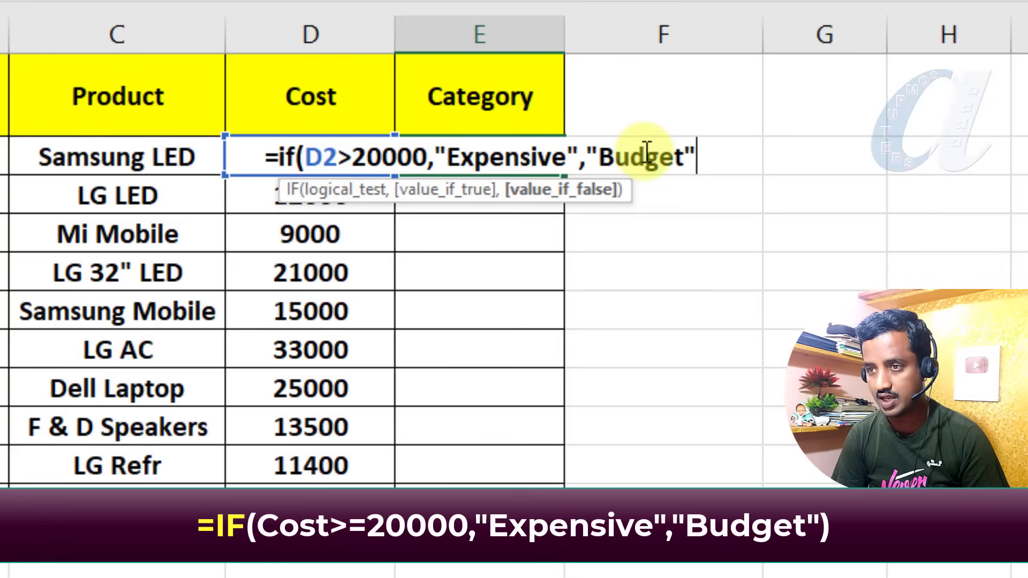
pyautogui.write(')')
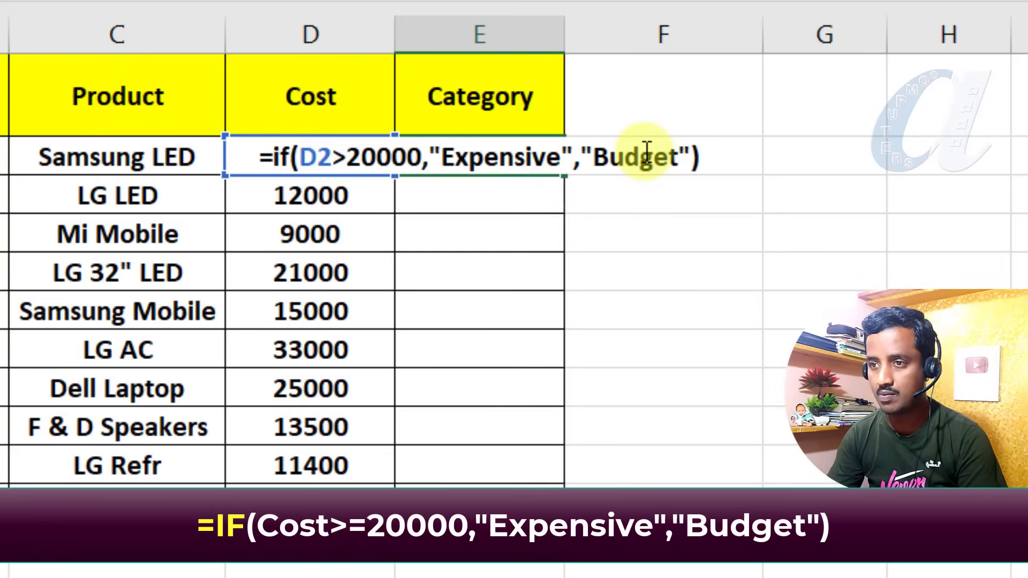
pyautogui.moveTo(298, 156); pyautogui.dragTo(423, 164)
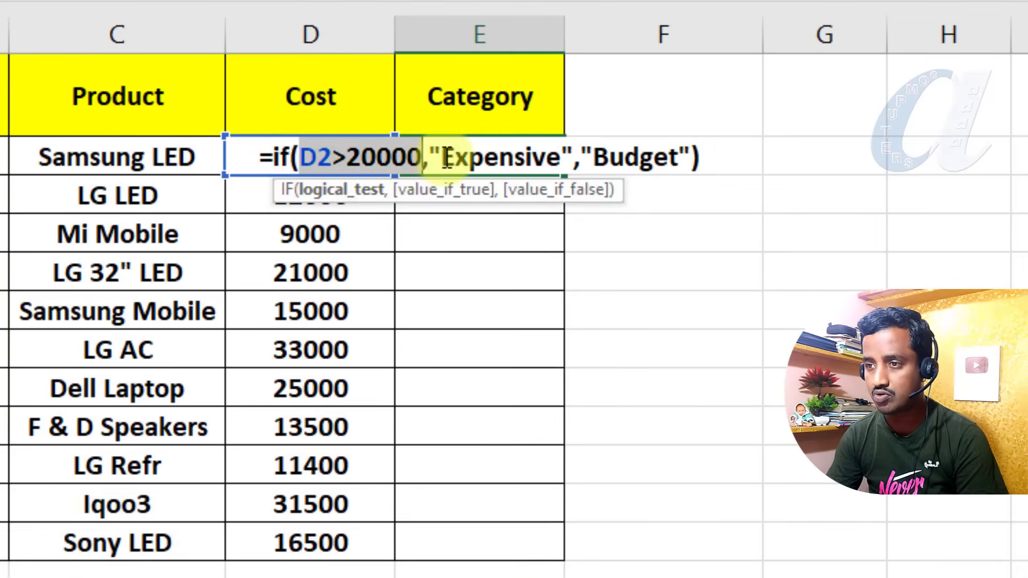
pyautogui.doubleClick(444, 159)
pyautogui.moveTo(591, 156); pyautogui.dragTo(684, 156)
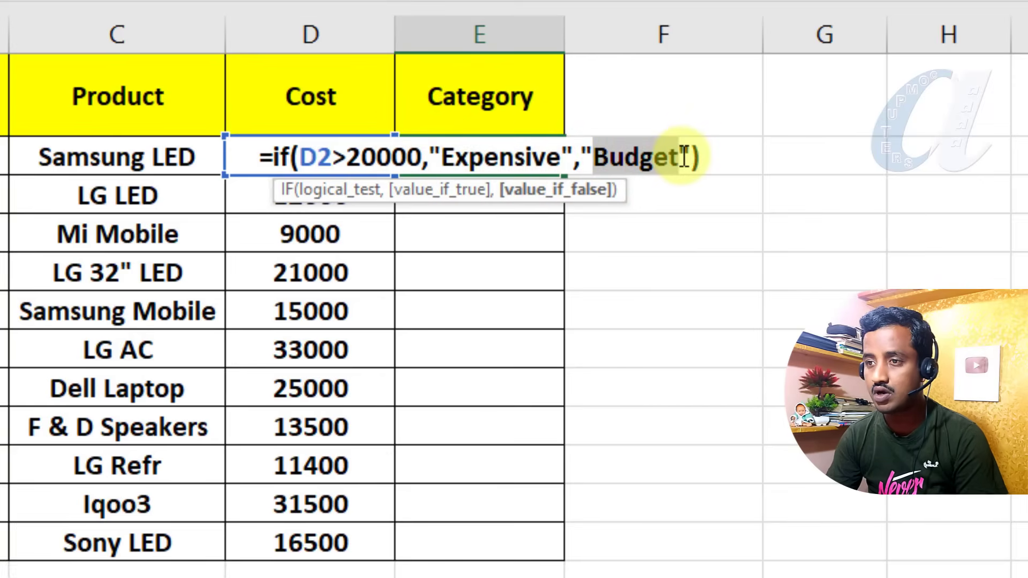
pyautogui.moveTo(454, 156); pyautogui.dragTo(560, 158)
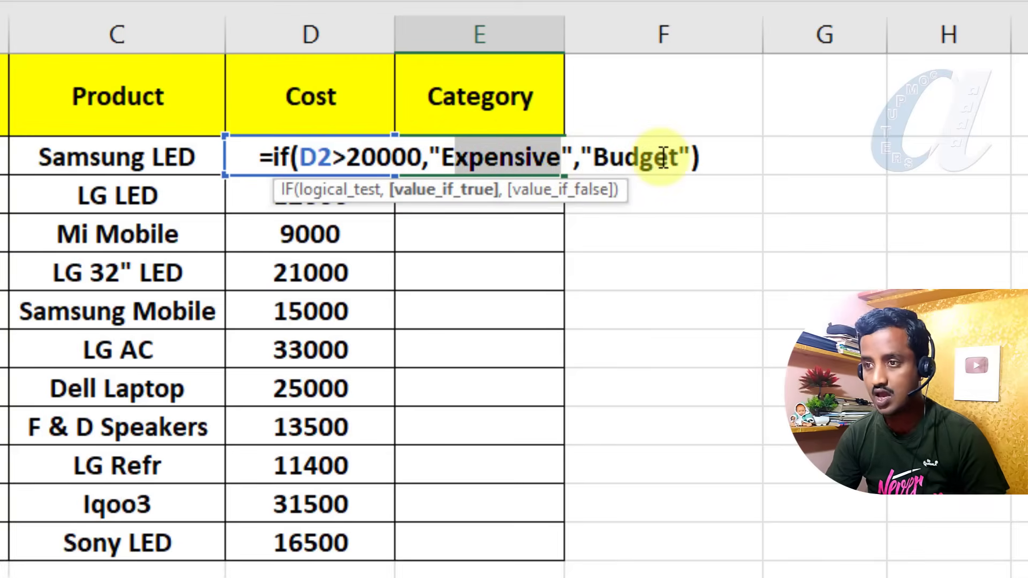
pyautogui.press('Return')
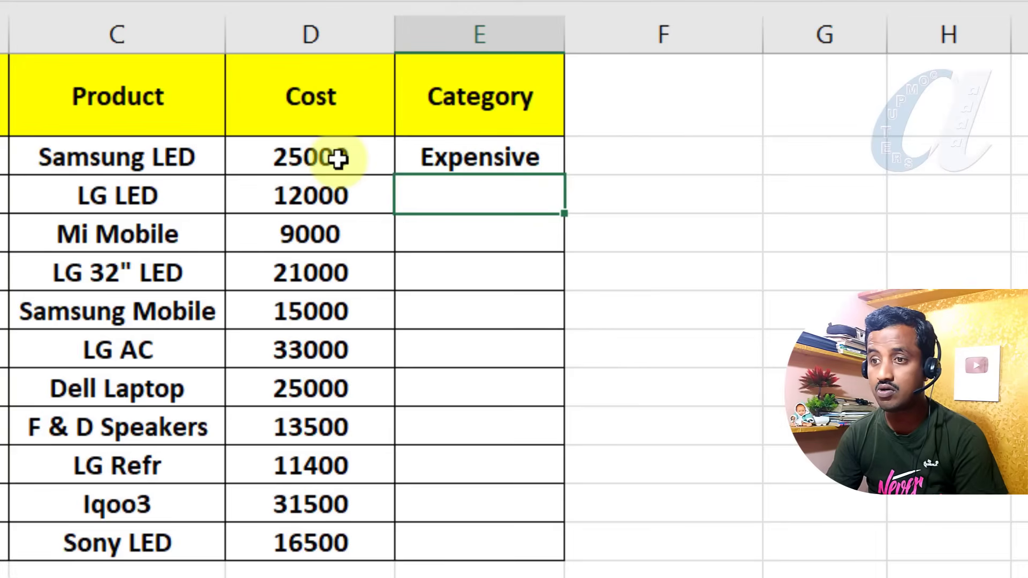
# Fill the Category formula from E2 down through E12.
pyautogui.click(523, 160)
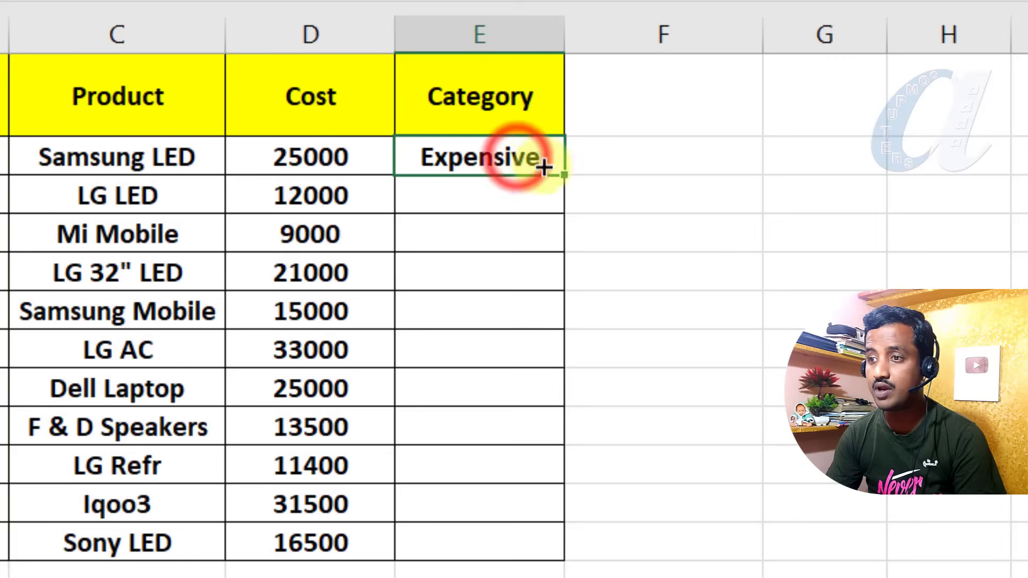
pyautogui.moveTo(564, 174); pyautogui.dragTo(538, 563)
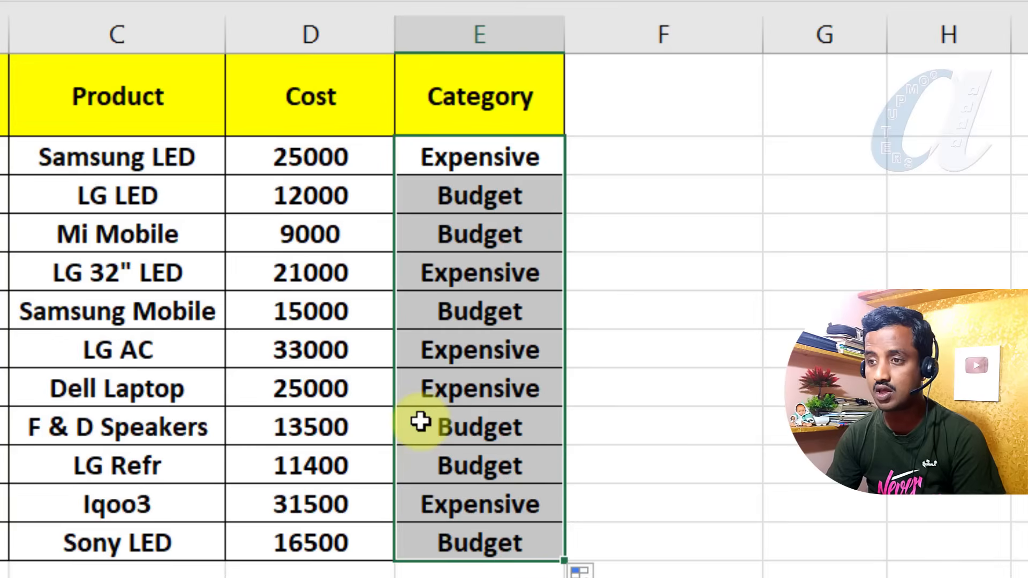
pyautogui.moveTo(453, 155); pyautogui.dragTo(468, 545)
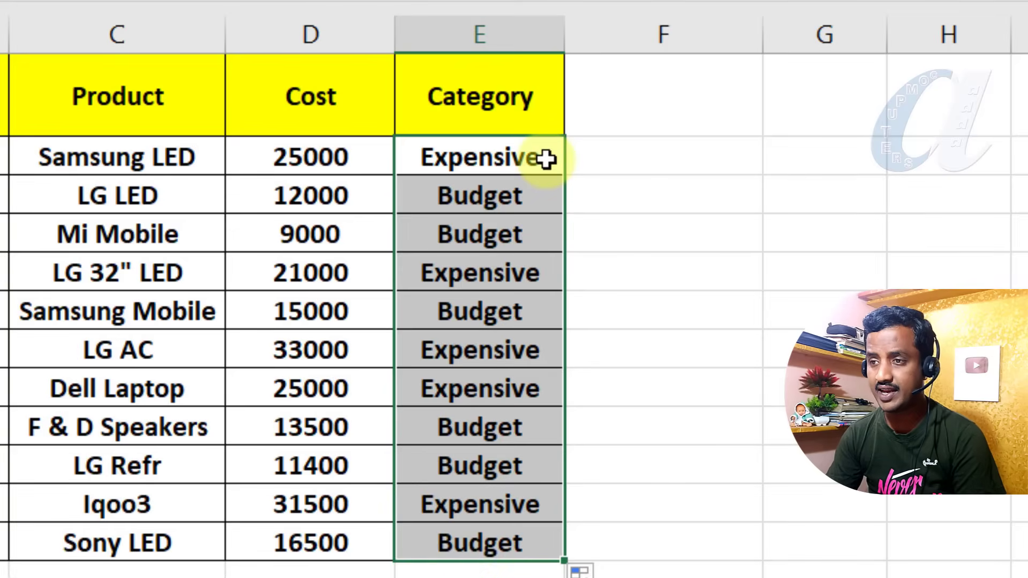
pyautogui.moveTo(547, 159); pyautogui.dragTo(528, 540)
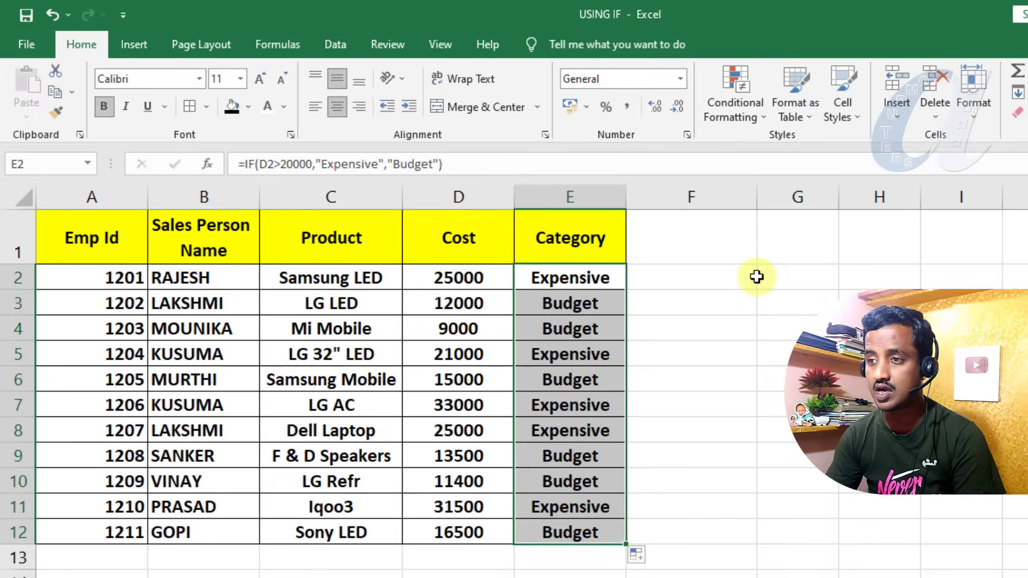
# Start a Text That Contains highlight rule for the Category cells E2:E12.
pyautogui.click(748, 268)
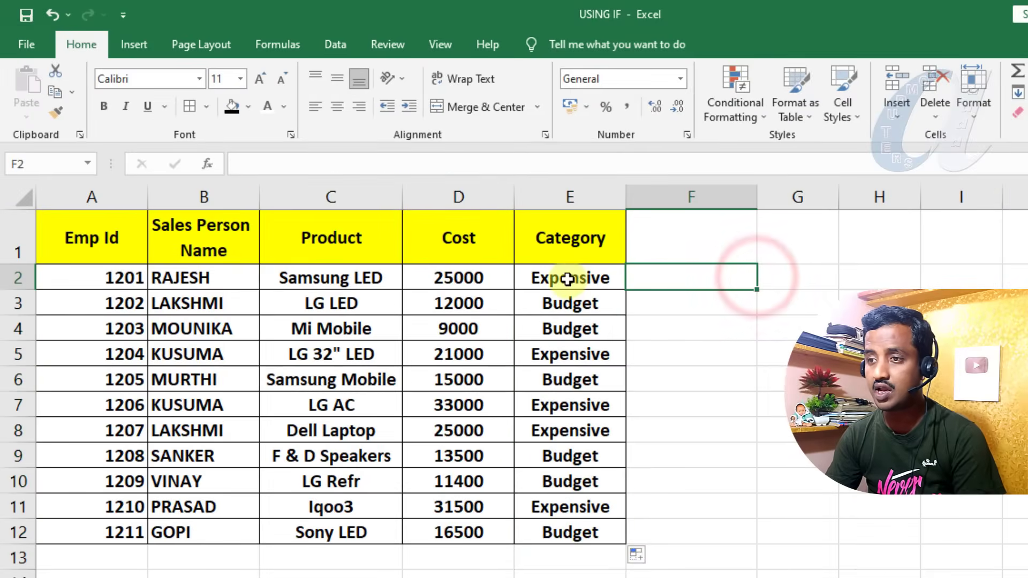
pyautogui.moveTo(568, 279); pyautogui.dragTo(568, 554)
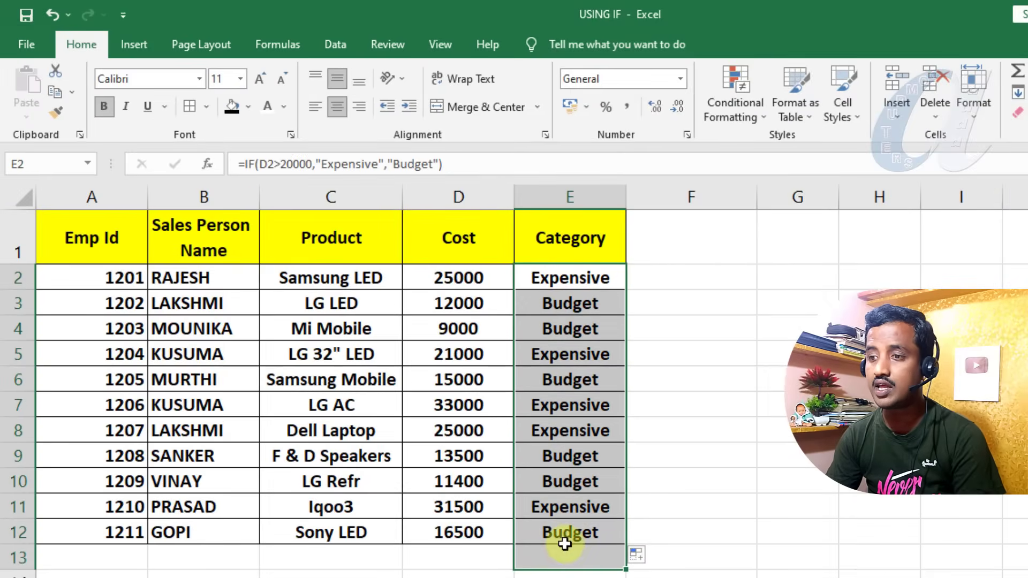
pyautogui.moveTo(567, 278); pyautogui.dragTo(574, 533)
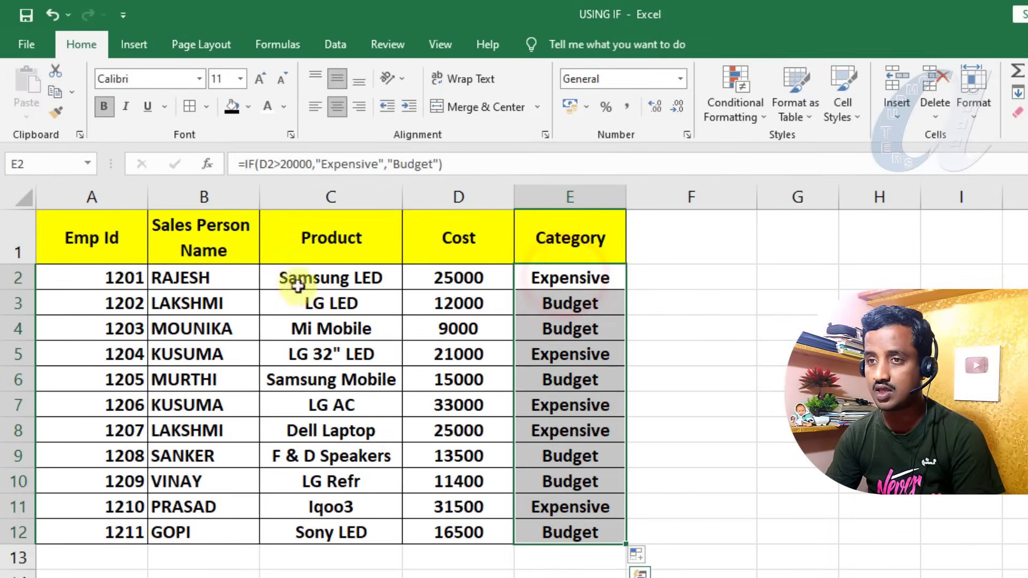
pyautogui.click(729, 110)
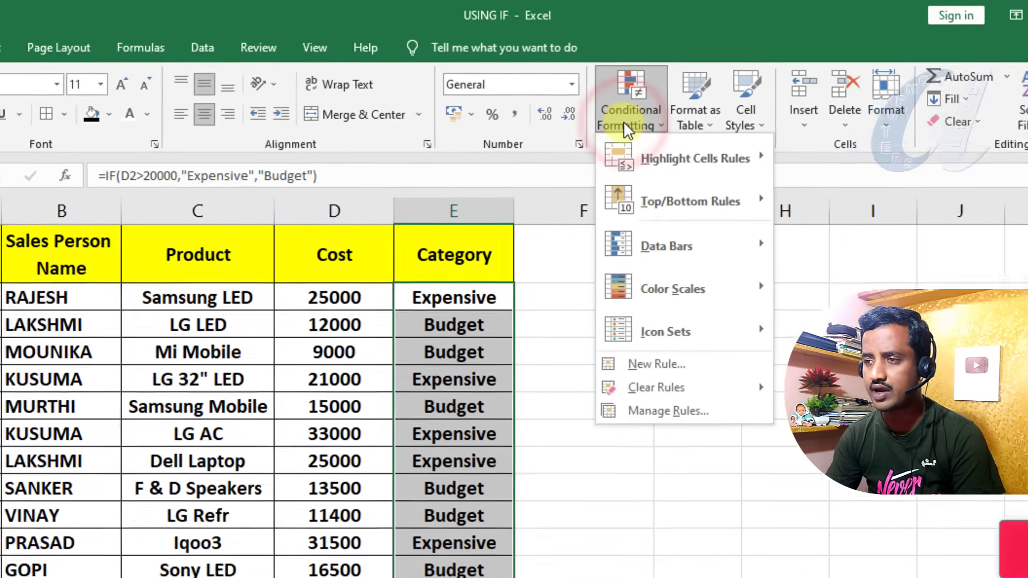
pyautogui.press('h')
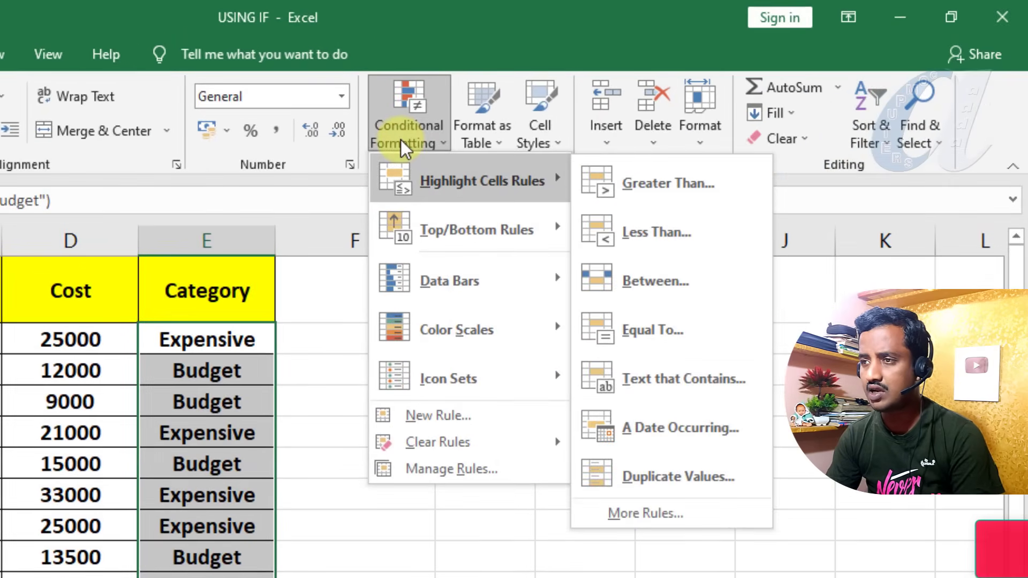
pyautogui.press('Down')
pyautogui.press('Down')
pyautogui.press('Down')
pyautogui.press('Down')
pyautogui.press('Down')
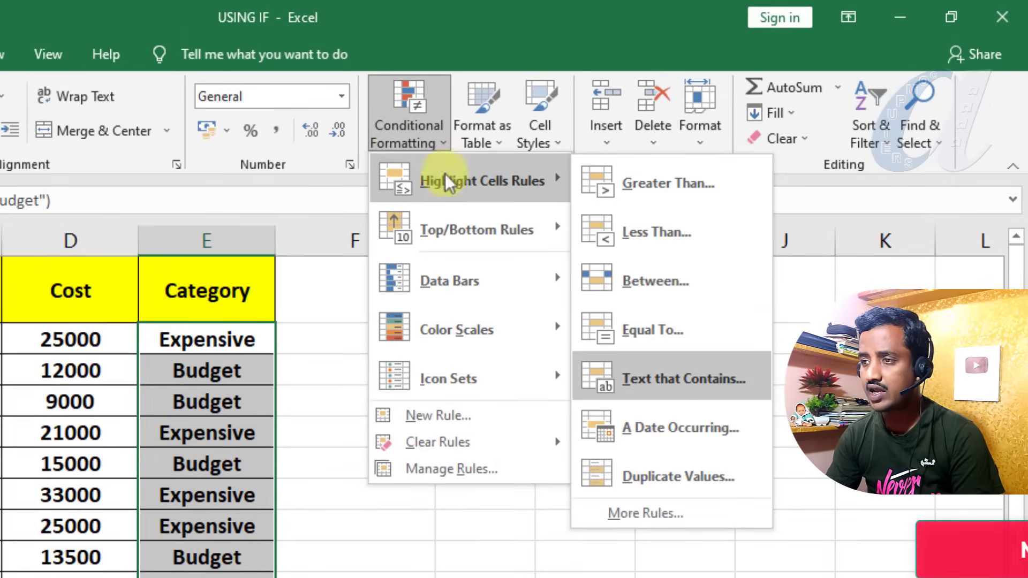
pyautogui.click(711, 378)
pyautogui.moveTo(497, 362); pyautogui.dragTo(514, 321)
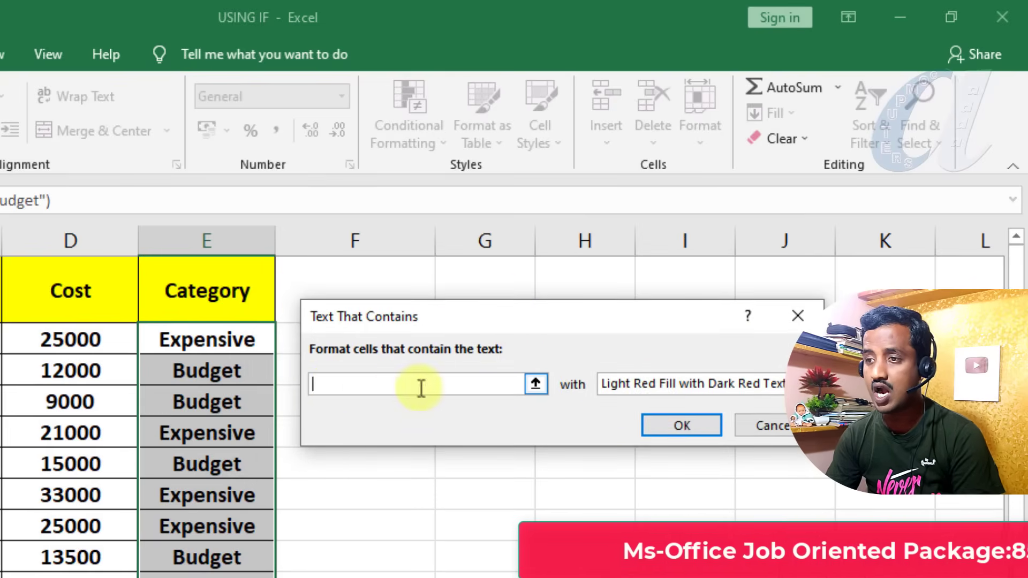
# Highlight Category cells containing "Expensive" with Light Red Fill with Dark Red Text.
pyautogui.write('Expe')
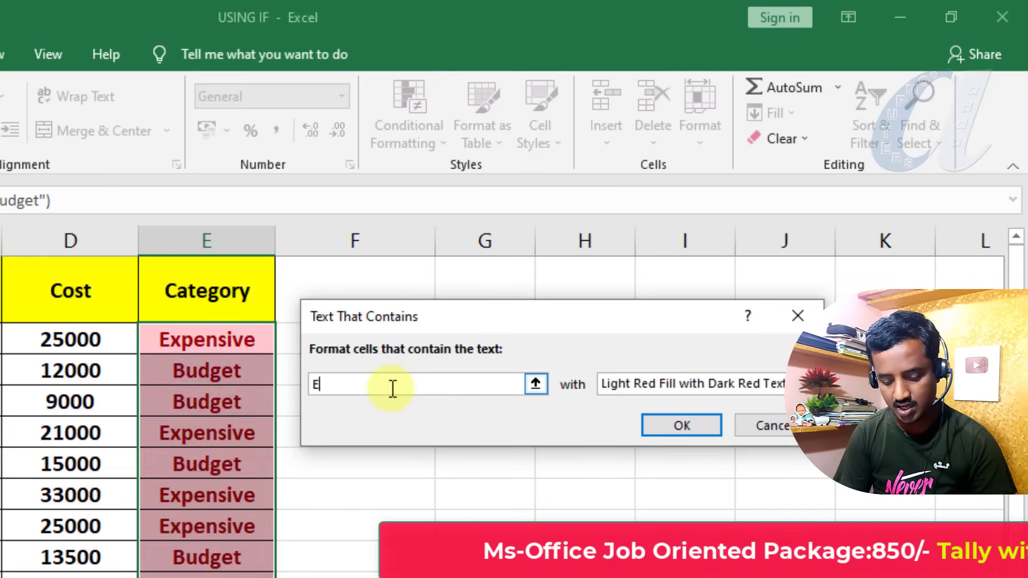
pyautogui.write('nsive')
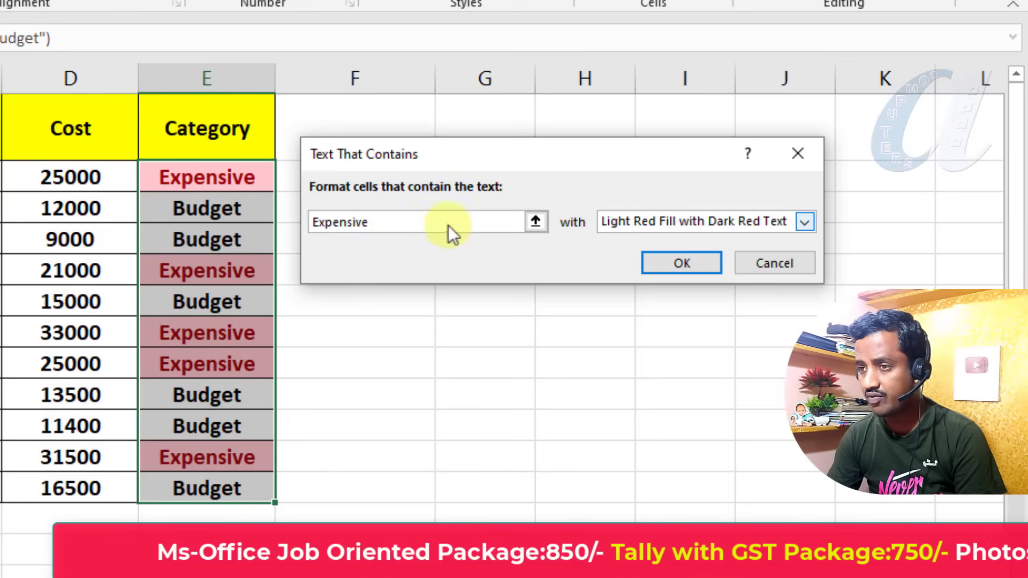
pyautogui.click(649, 222)
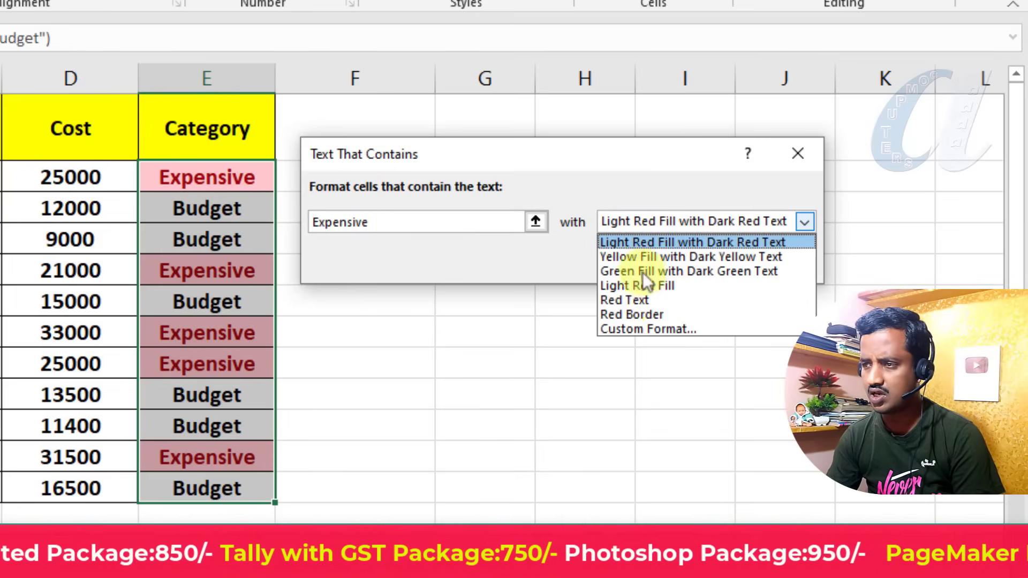
pyautogui.click(639, 240)
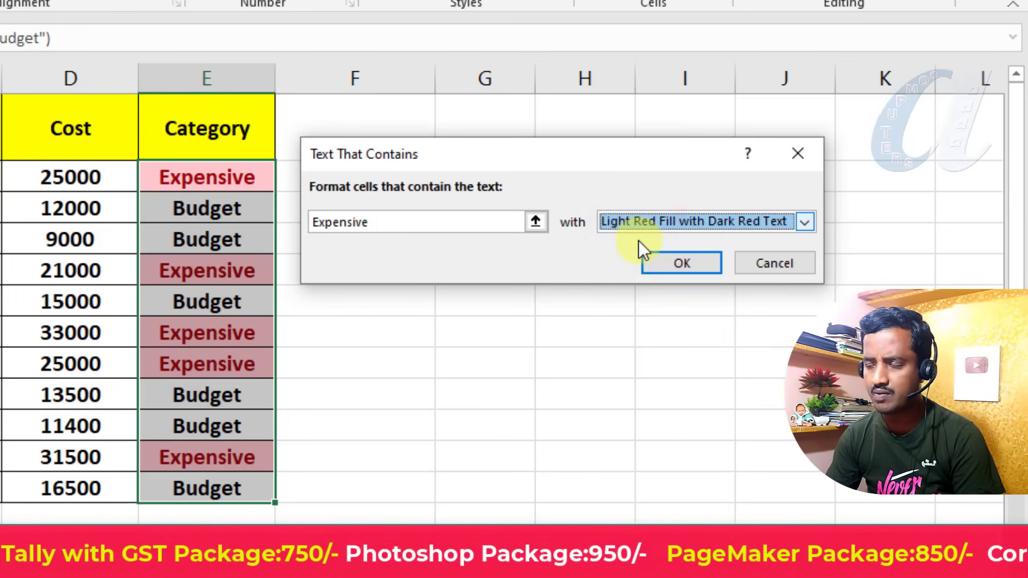
pyautogui.click(678, 262)
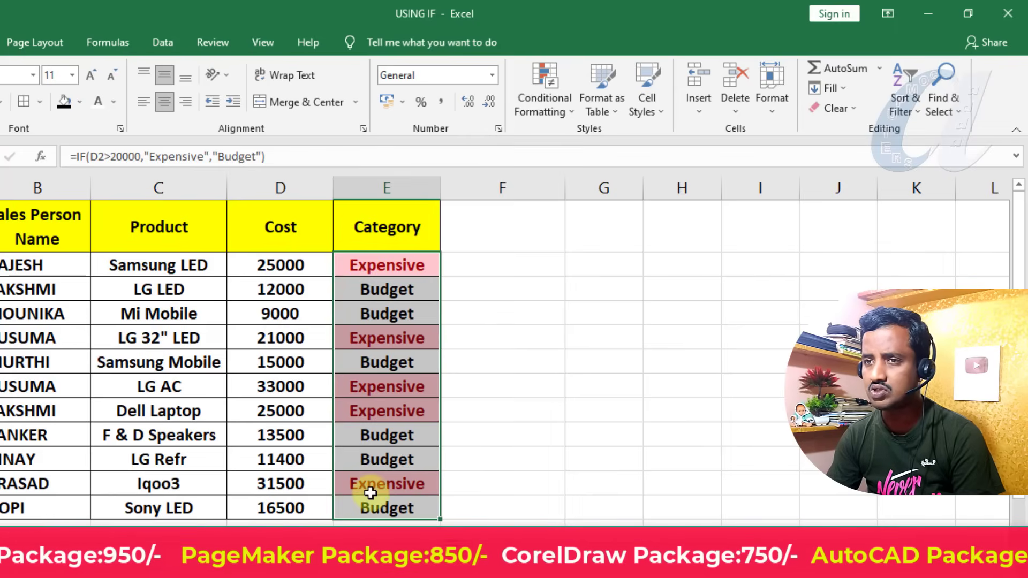
# Add a Text That Contains rule for E2:E12 that formats "Budget" with Green Fill with Dark Green Text.
pyautogui.click(557, 108)
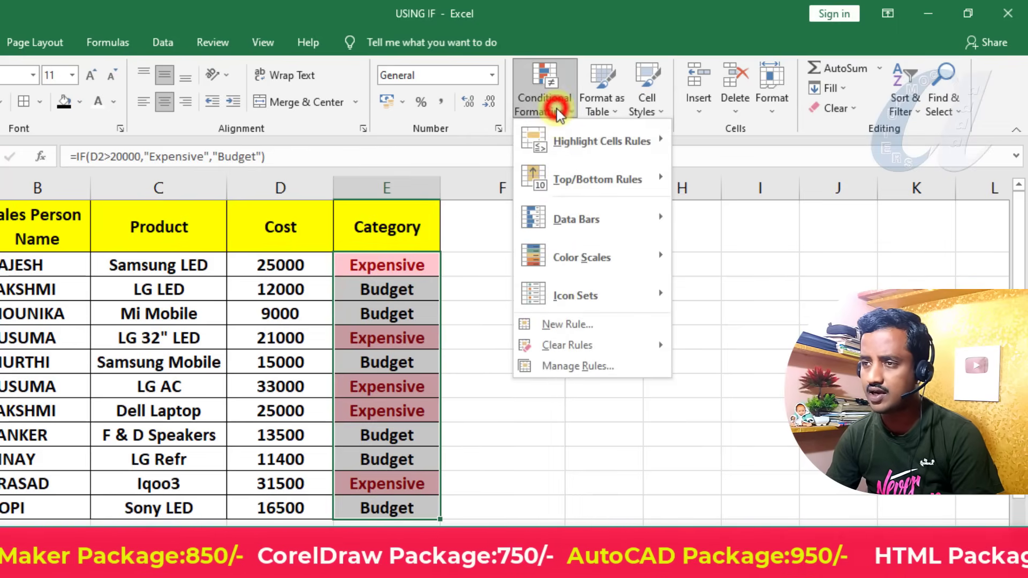
pyautogui.moveTo(564, 136)
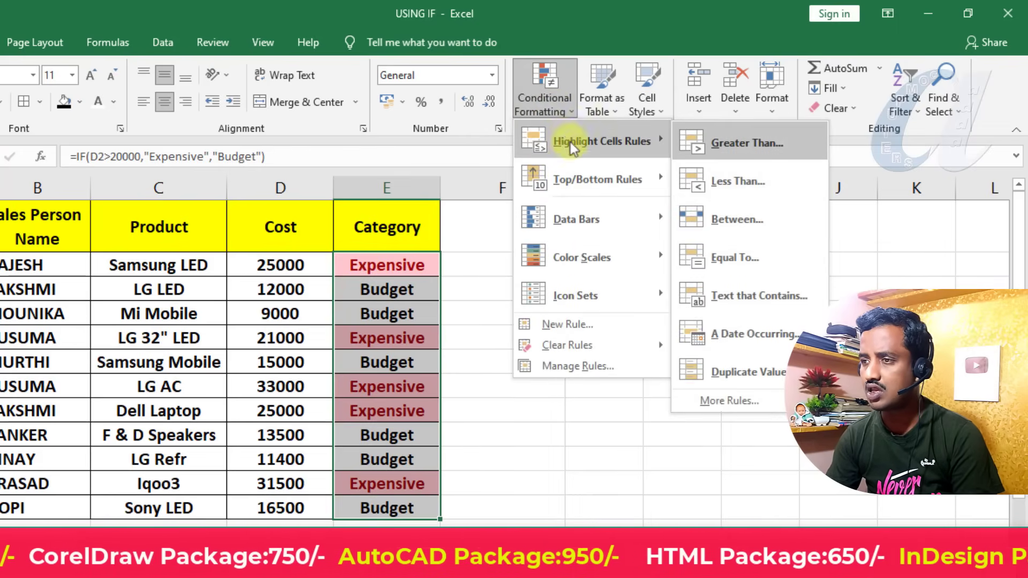
pyautogui.click(747, 295)
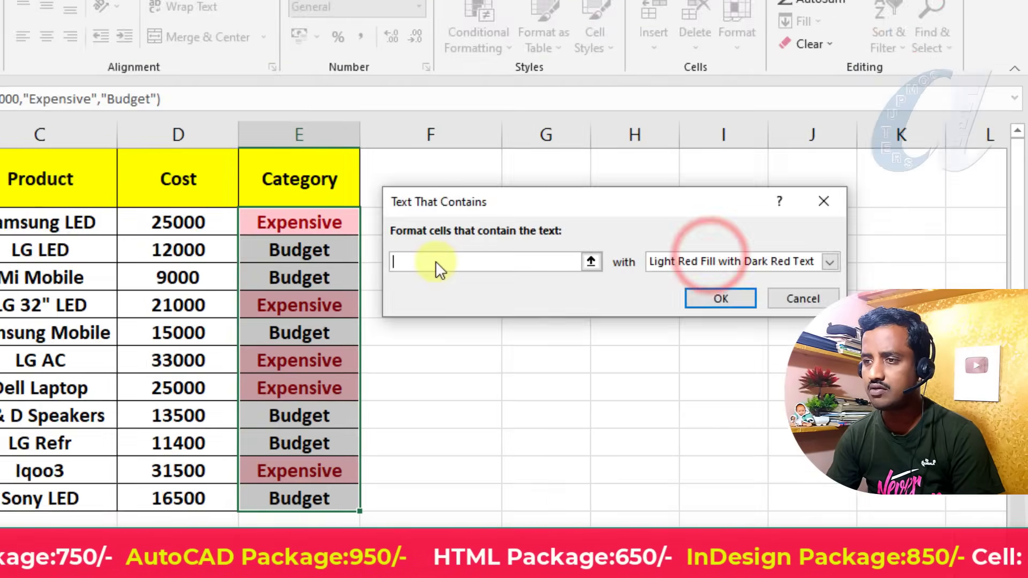
pyautogui.write('Bu')
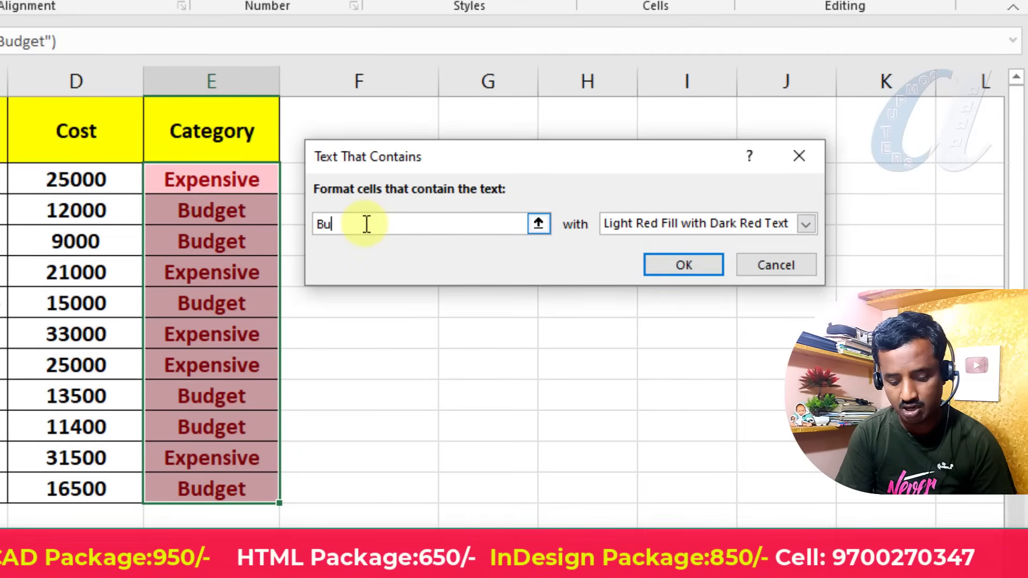
pyautogui.write('dget')
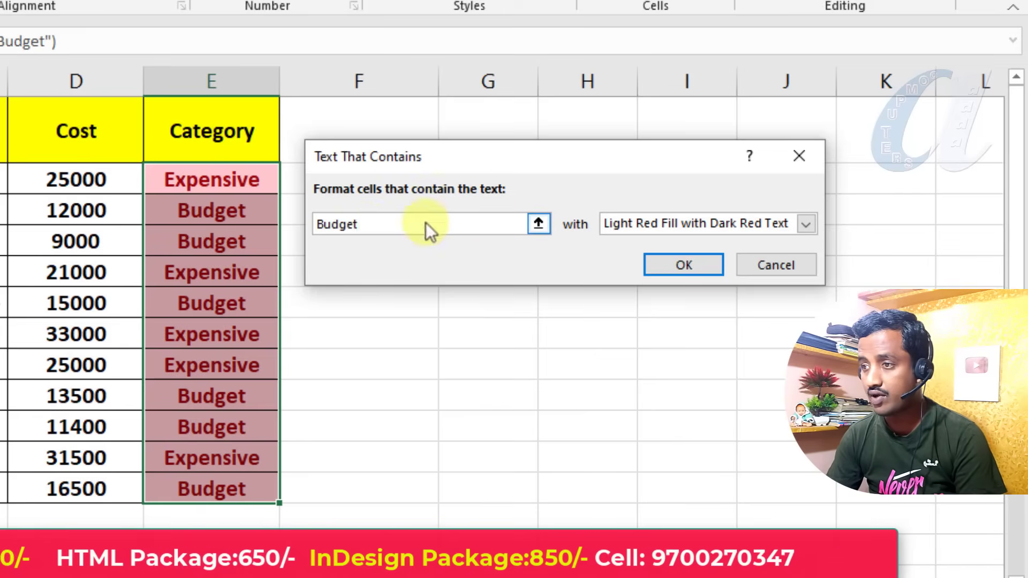
pyautogui.click(704, 220)
pyautogui.click(647, 274)
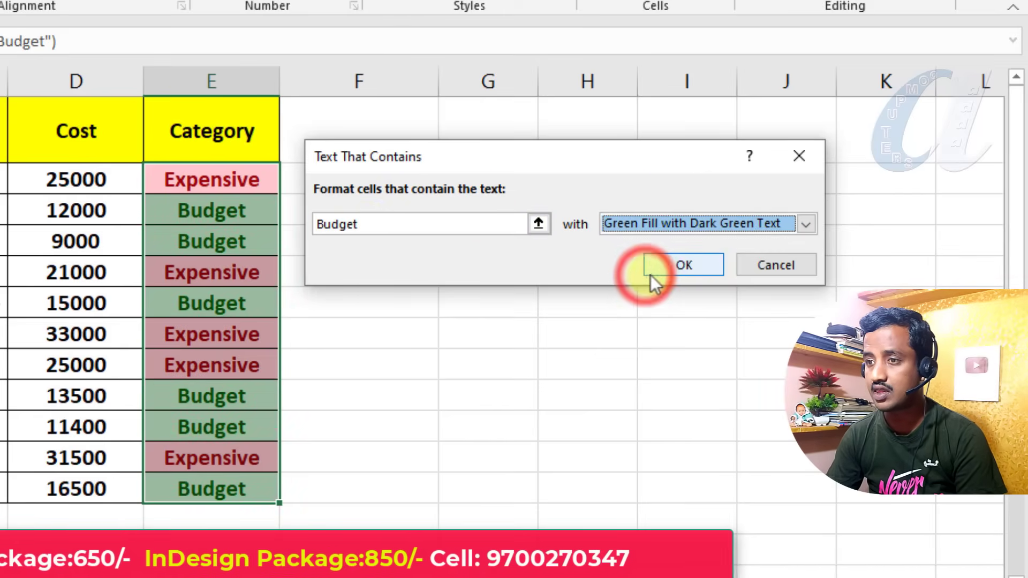
pyautogui.click(678, 267)
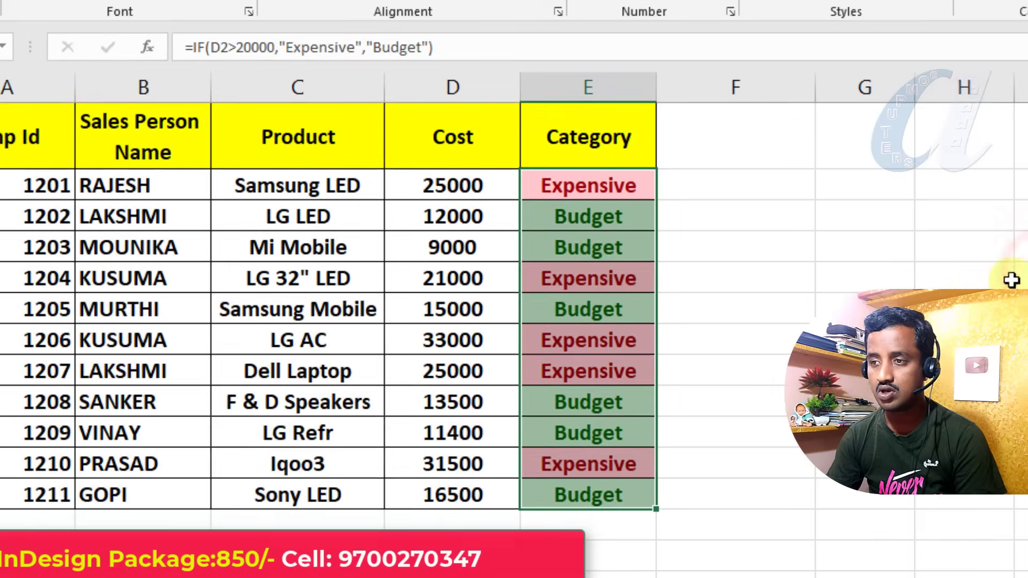
# Edit the IF formula in E2 so its cost test becomes D2>30000.
pyautogui.moveTo(565, 188); pyautogui.dragTo(567, 498)
pyautogui.moveTo(619, 187); pyautogui.dragTo(592, 483)
pyautogui.click(567, 183)
pyautogui.doubleClick(567, 187)
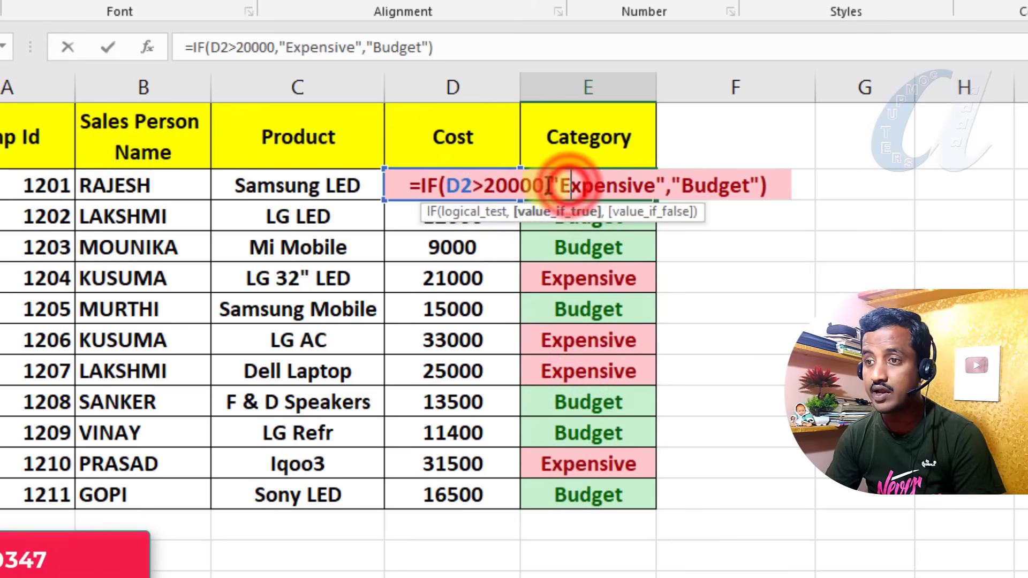
pyautogui.click(487, 184)
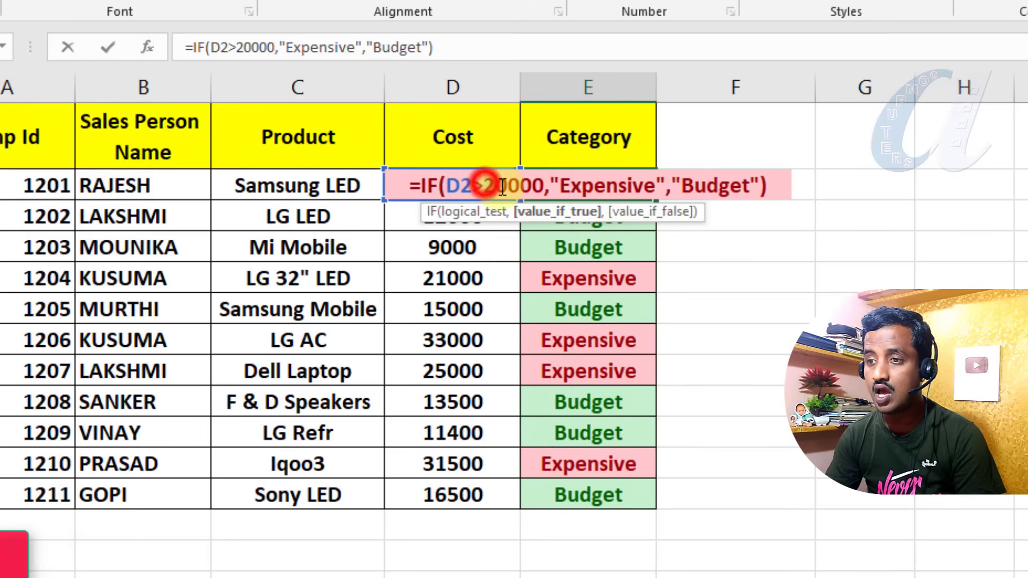
pyautogui.press('Delete')
pyautogui.write('3')
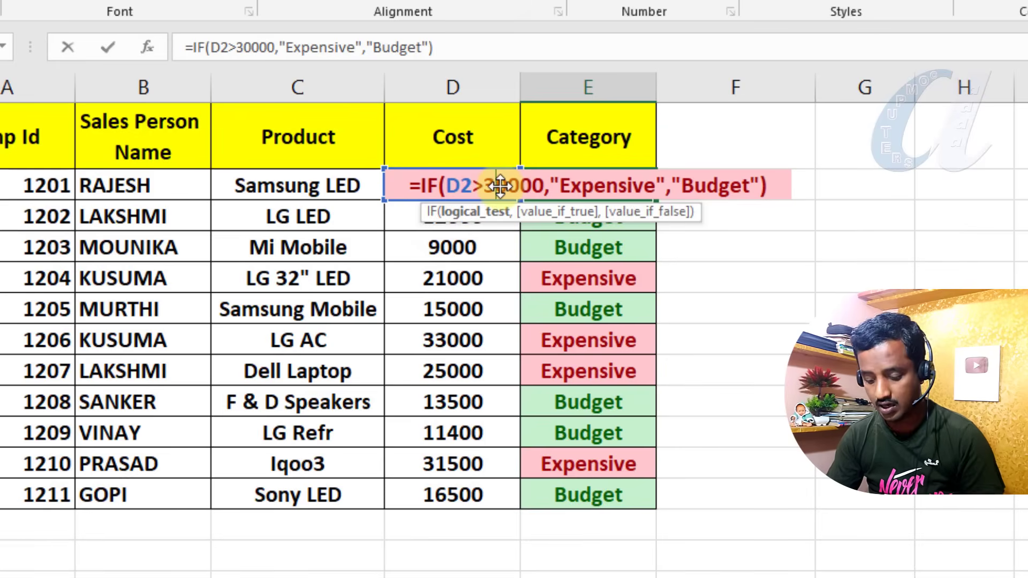
pyautogui.press('Return')
# Fill the updated Category formula from E2 down through E12 and look over the categories.
pyautogui.click(618, 190)
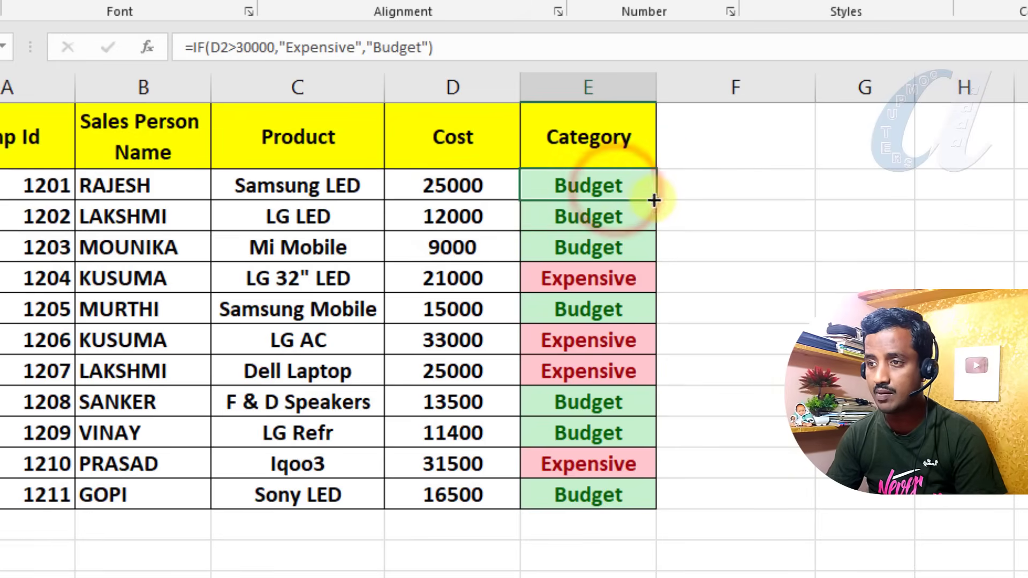
pyautogui.moveTo(657, 200); pyautogui.dragTo(647, 496)
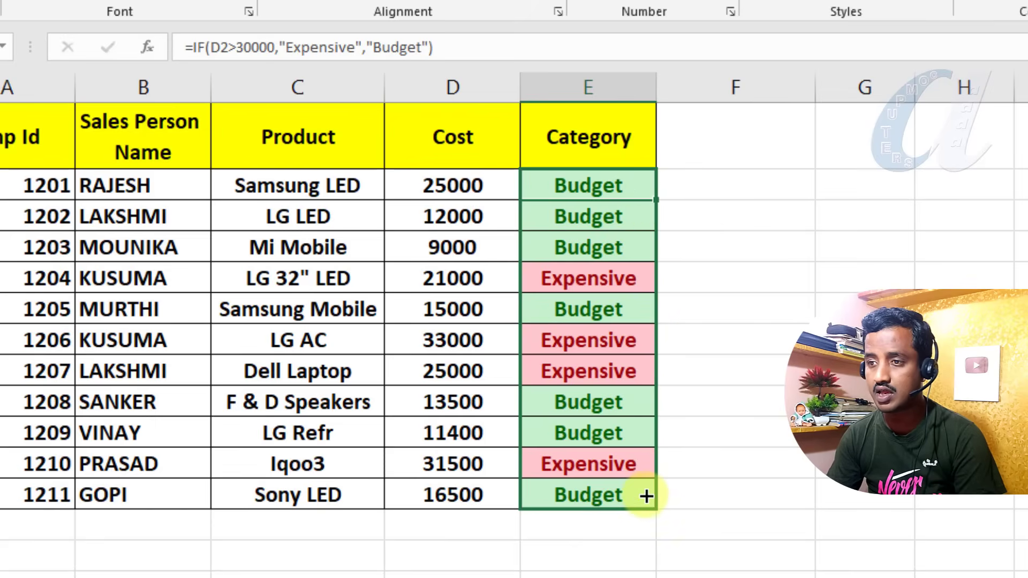
pyautogui.click(686, 401)
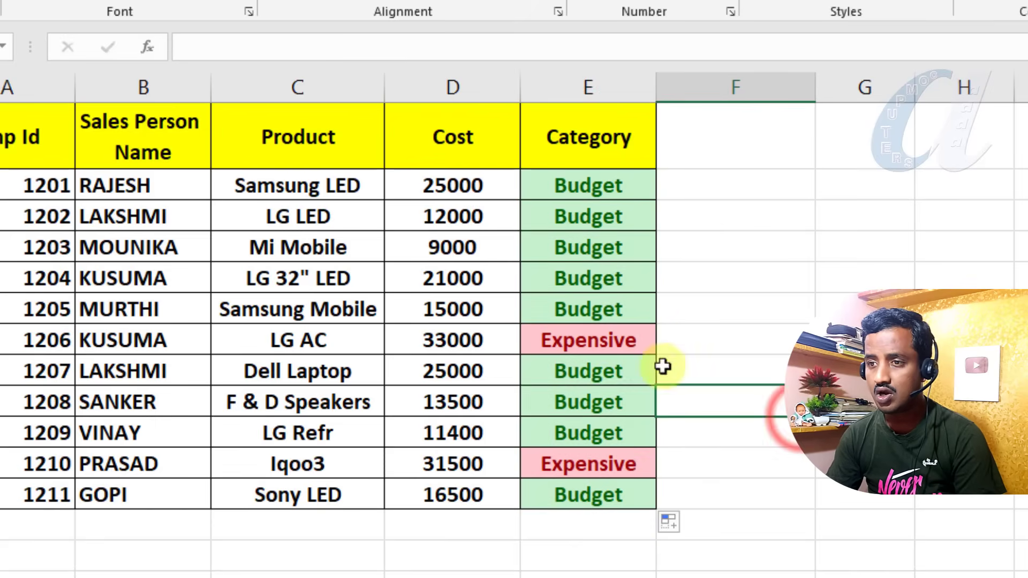
pyautogui.moveTo(585, 337); pyautogui.dragTo(586, 485)
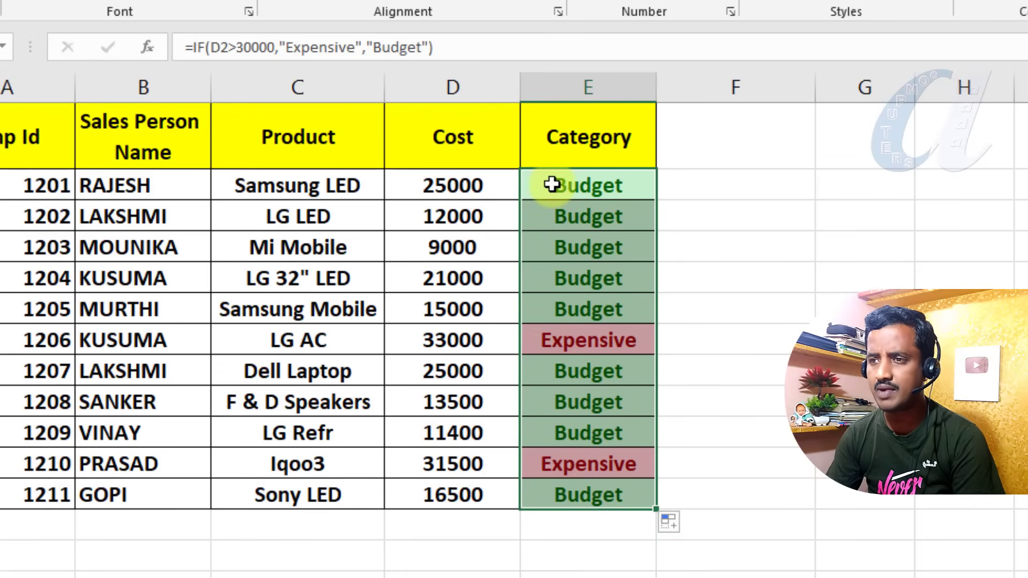
pyautogui.moveTo(552, 184); pyautogui.dragTo(546, 485)
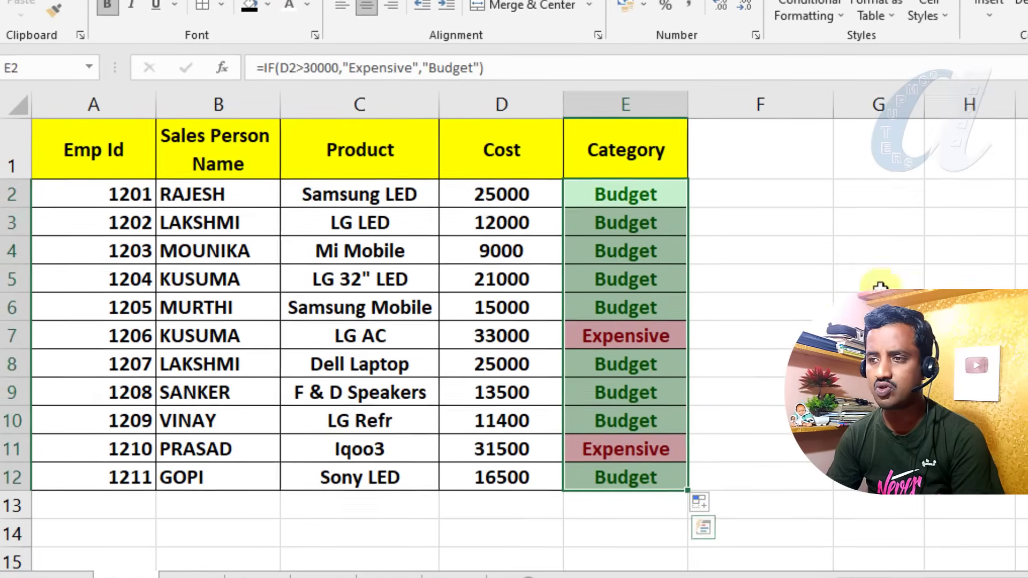
pyautogui.click(929, 256)
# Switch to Sheet1 and examine the marks table, its TOTAL and AVG columns and the empty GRADE column.
pyautogui.click(195, 574)
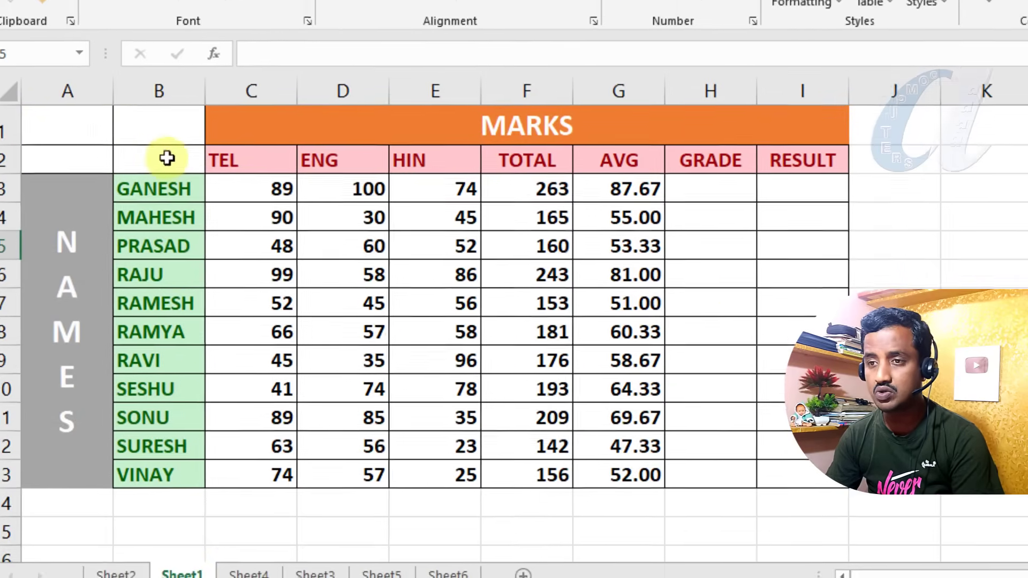
pyautogui.moveTo(167, 158); pyautogui.dragTo(781, 486)
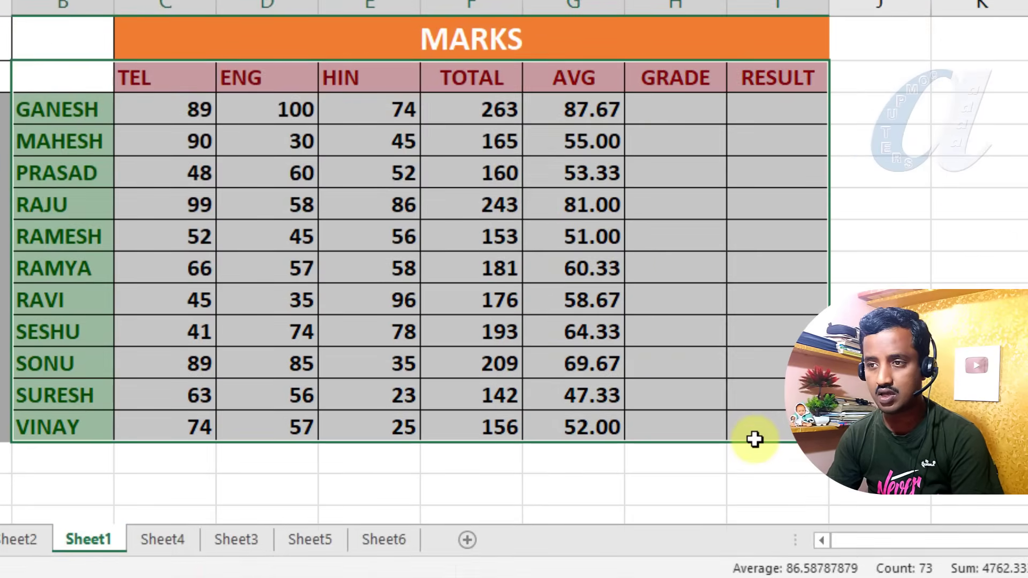
pyautogui.moveTo(457, 106); pyautogui.dragTo(471, 429)
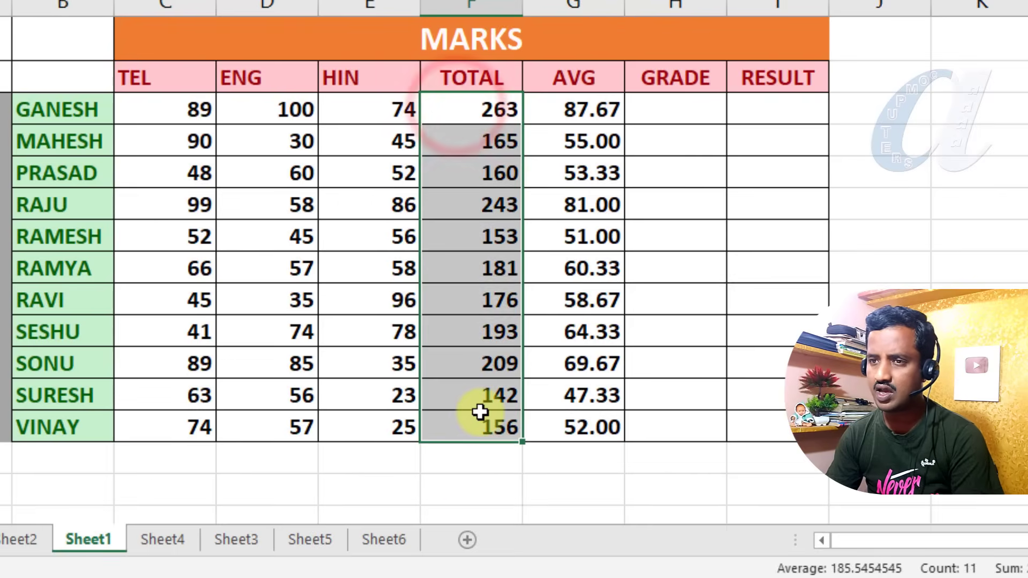
pyautogui.moveTo(576, 110); pyautogui.dragTo(560, 427)
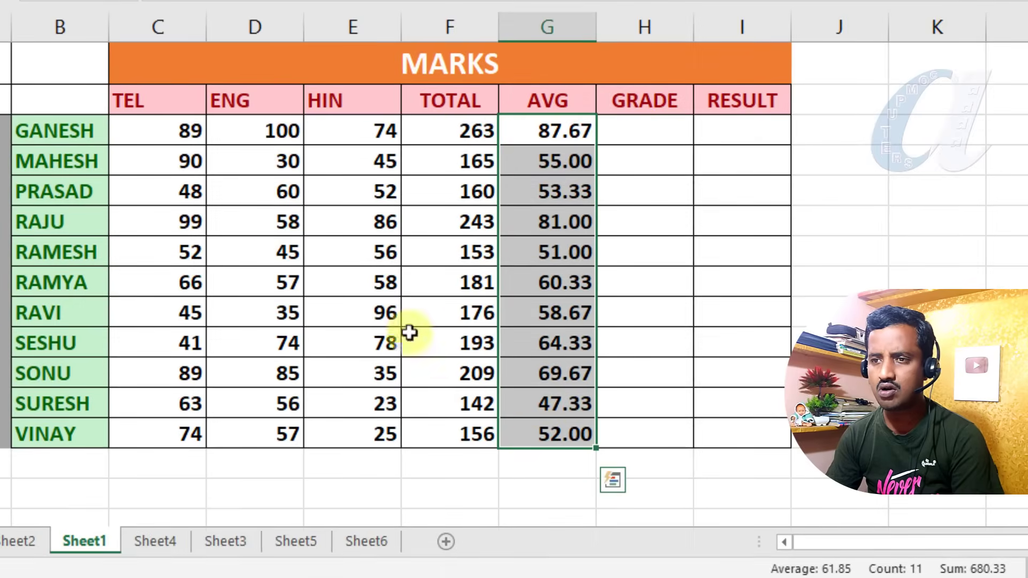
pyautogui.moveTo(144, 133); pyautogui.dragTo(450, 140)
pyautogui.click(555, 134)
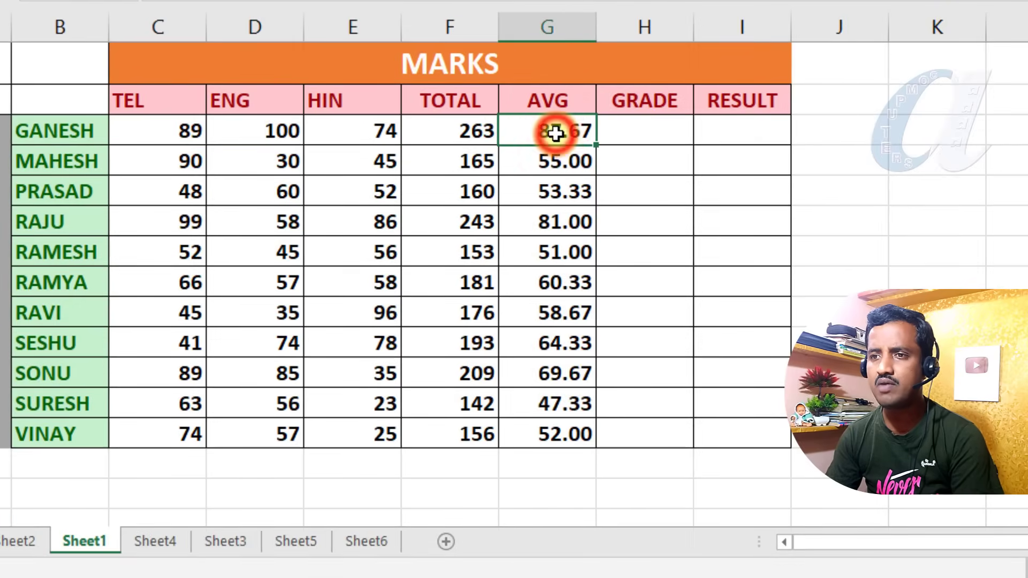
pyautogui.click(644, 140)
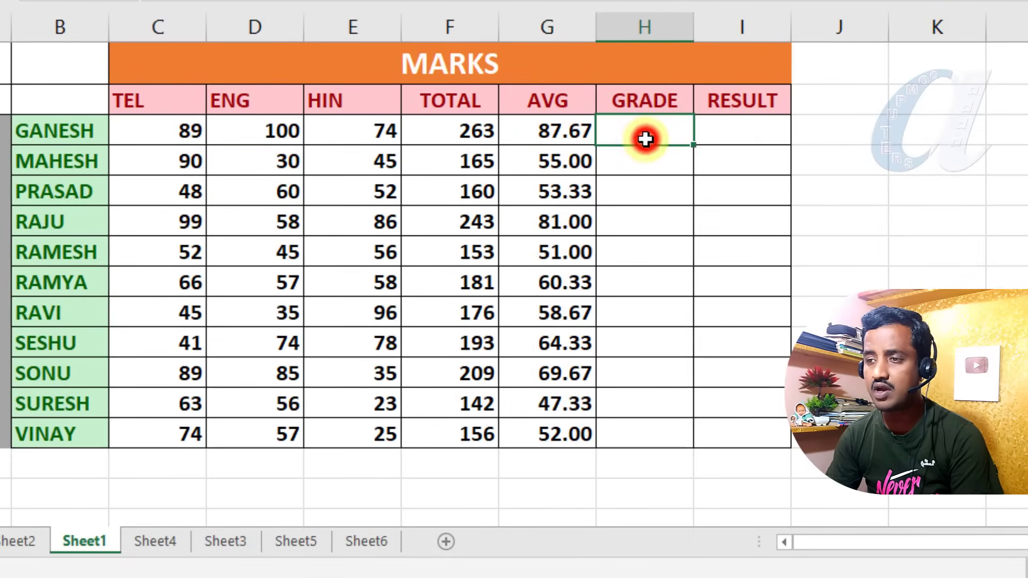
pyautogui.moveTo(550, 133); pyautogui.dragTo(544, 436)
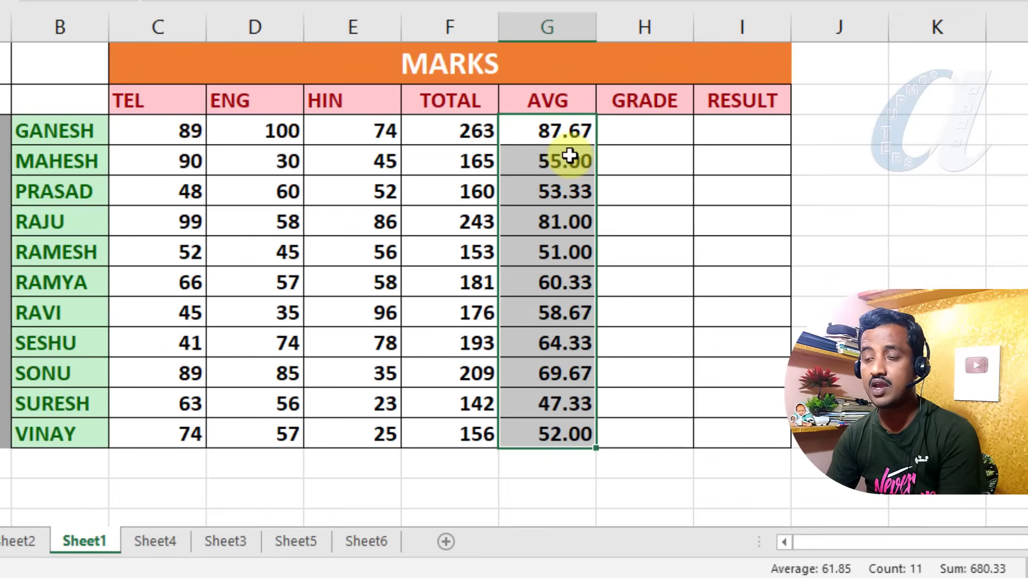
# Enter =IF(G3>=70,"A","B") in GRADE cell H3 and fill it down through H13.
pyautogui.click(648, 131)
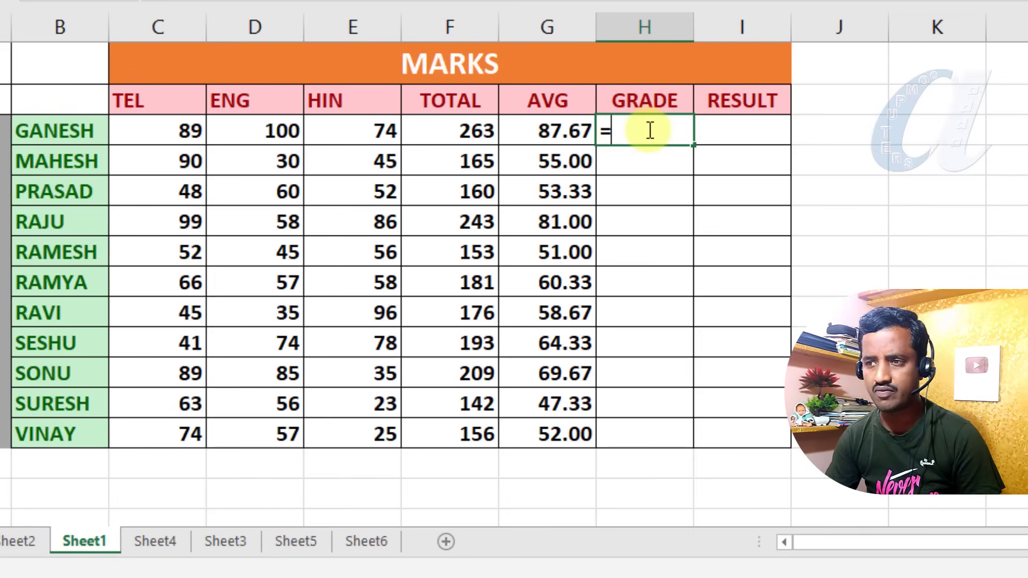
pyautogui.write('=if(')
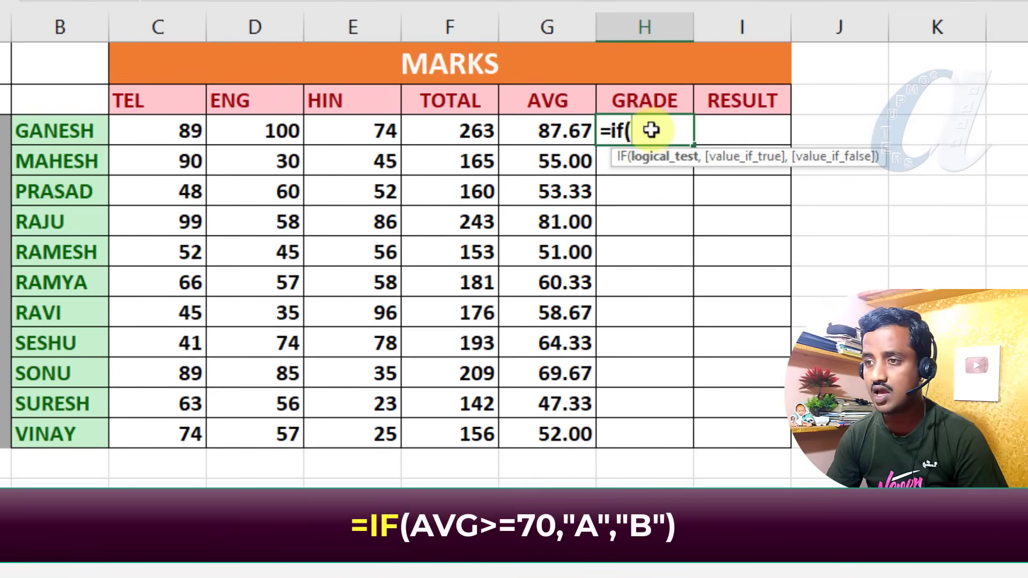
pyautogui.click(565, 131)
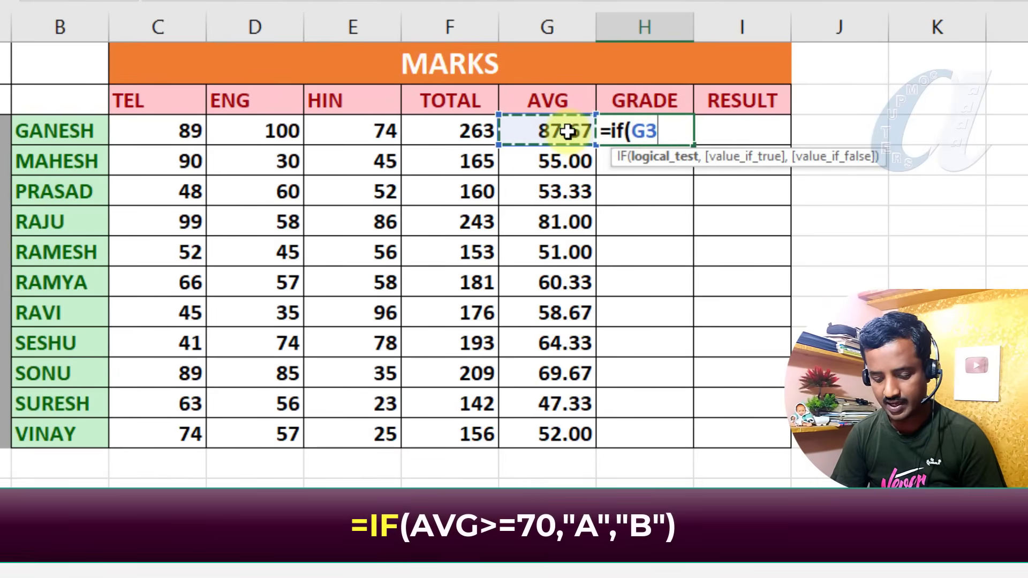
pyautogui.write('>=70')
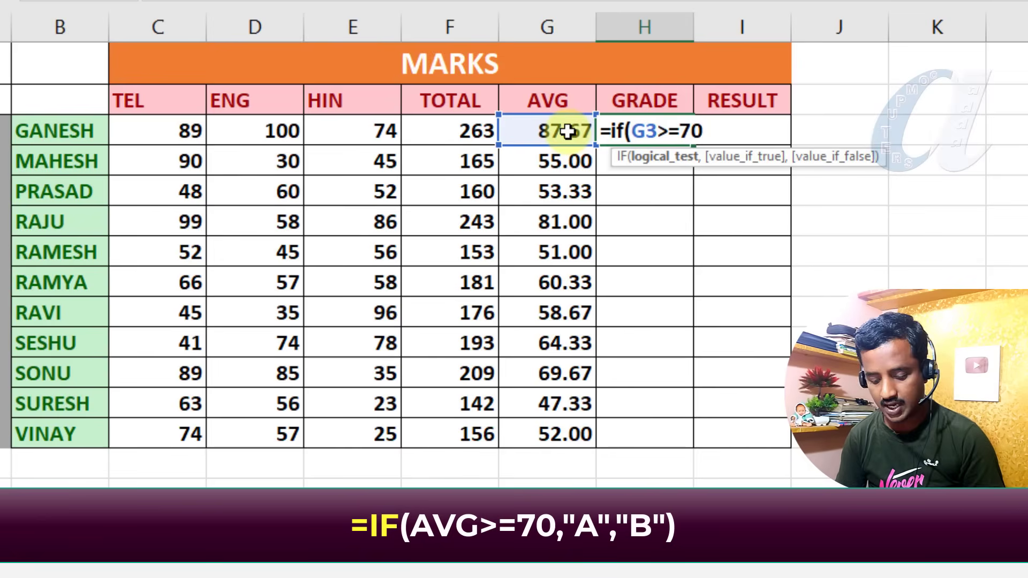
pyautogui.write(',')
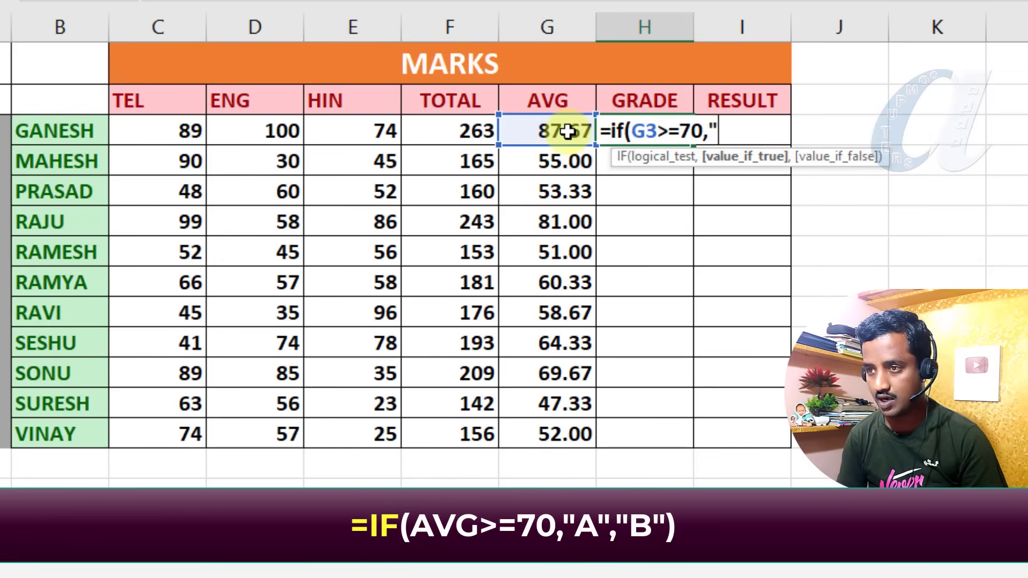
pyautogui.write('"A')
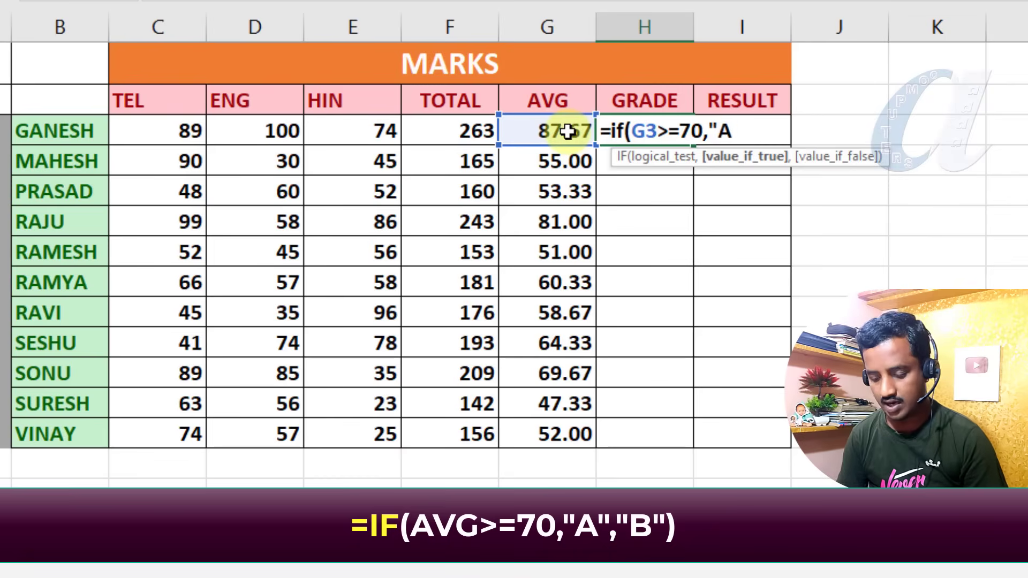
pyautogui.write('"')
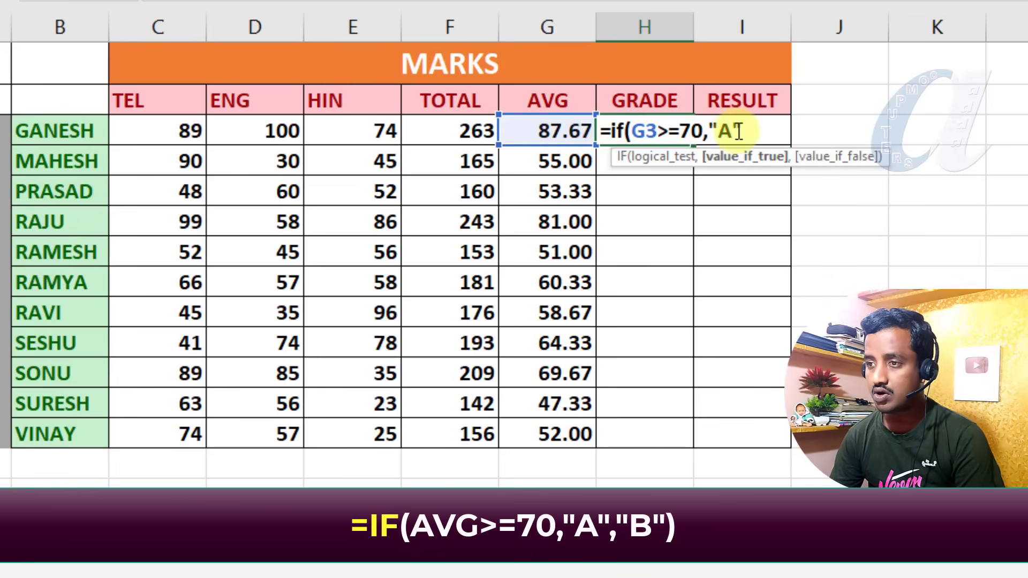
pyautogui.write(',')
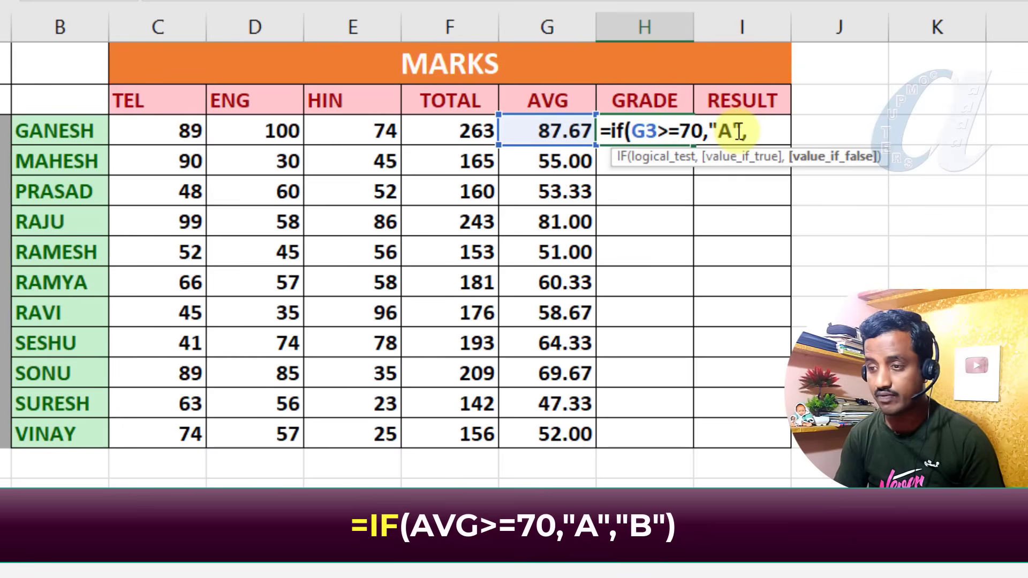
pyautogui.write('"B"')
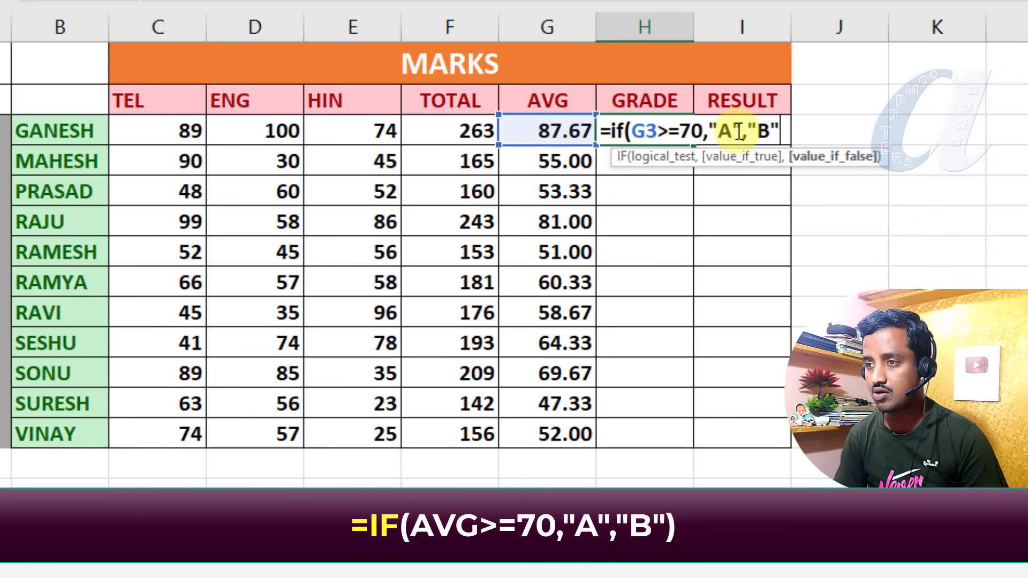
pyautogui.write(')')
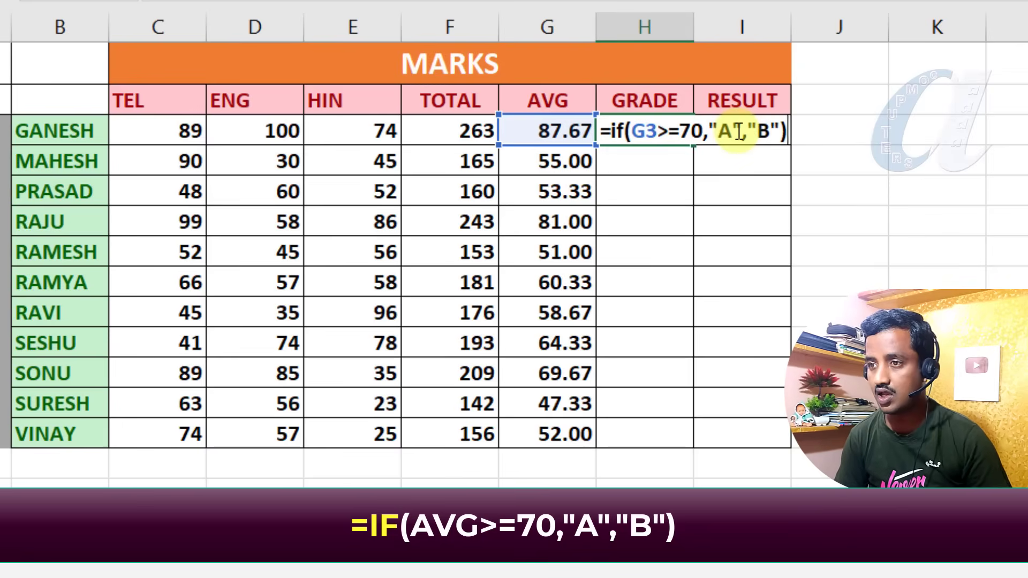
pyautogui.press('Return')
pyautogui.click(663, 131)
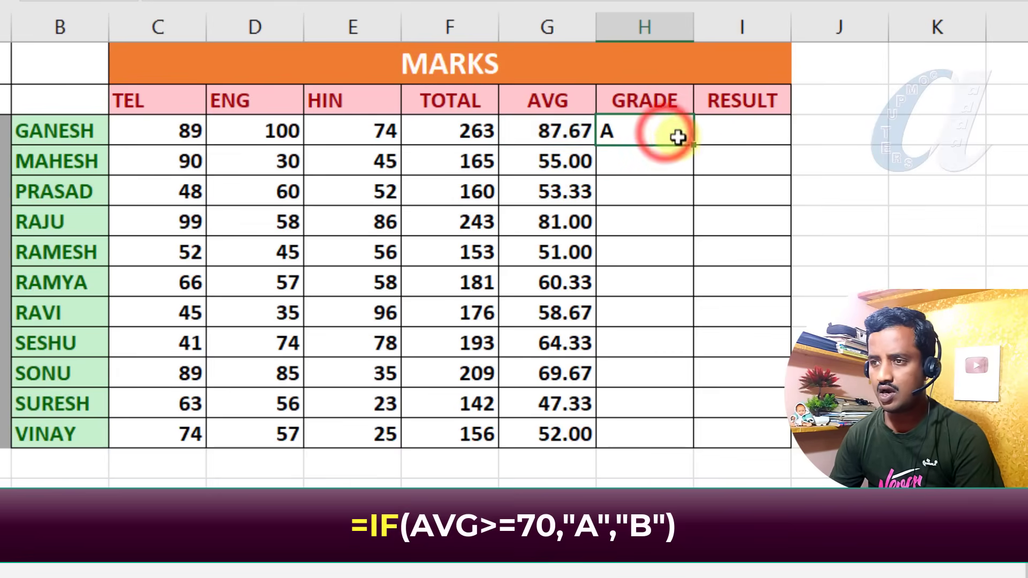
pyautogui.moveTo(694, 144); pyautogui.dragTo(679, 460)
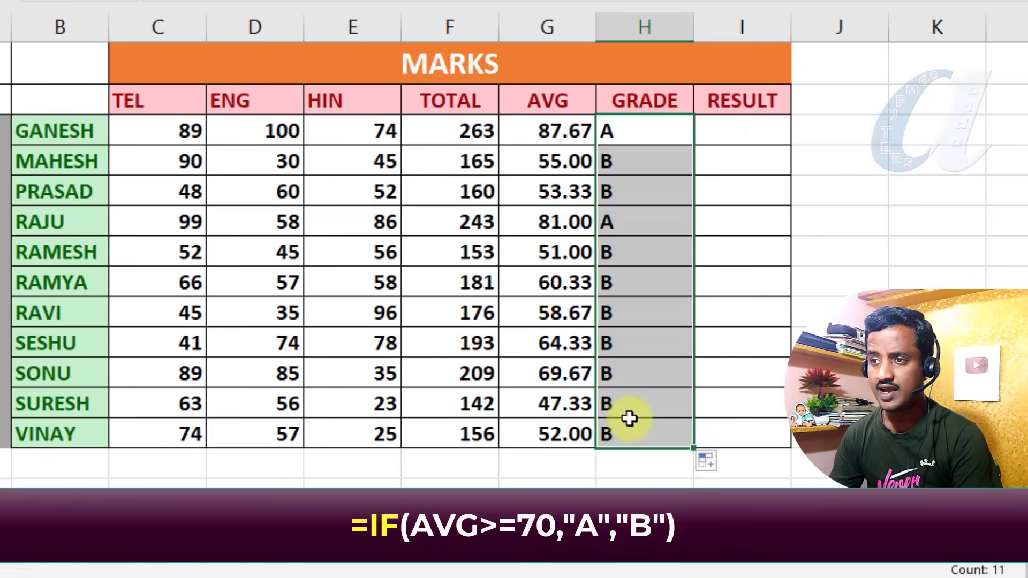
# Reopen the H3 formula and remove its "B" false value and closing bracket, keeping the G3>=70 test and "A".
pyautogui.click(640, 129)
pyautogui.doubleClick(648, 131)
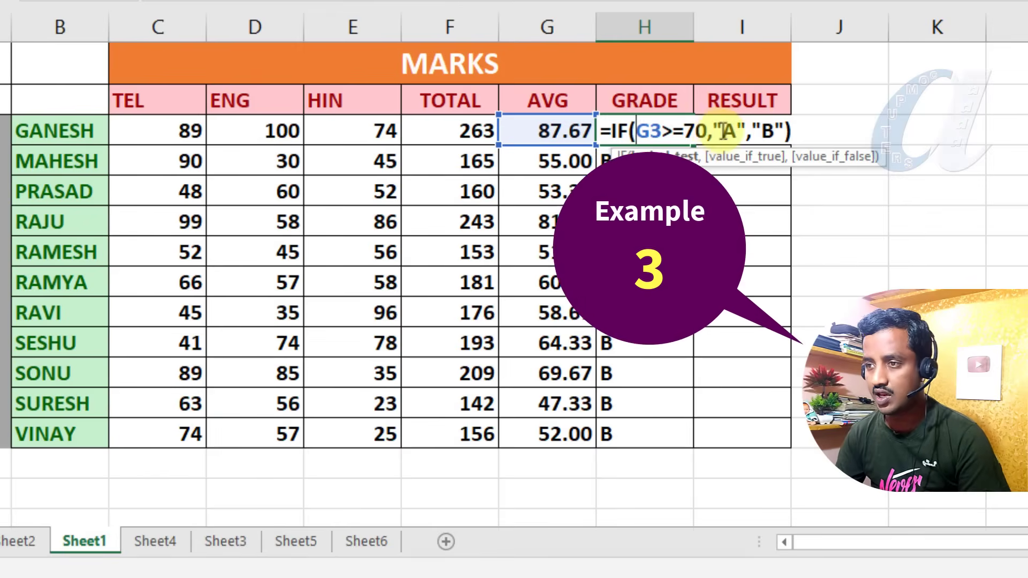
pyautogui.click(786, 130)
pyautogui.press('BackSpace')
pyautogui.press('BackSpace')
pyautogui.press('BackSpace')
pyautogui.press('BackSpace')
pyautogui.press('BackSpace')
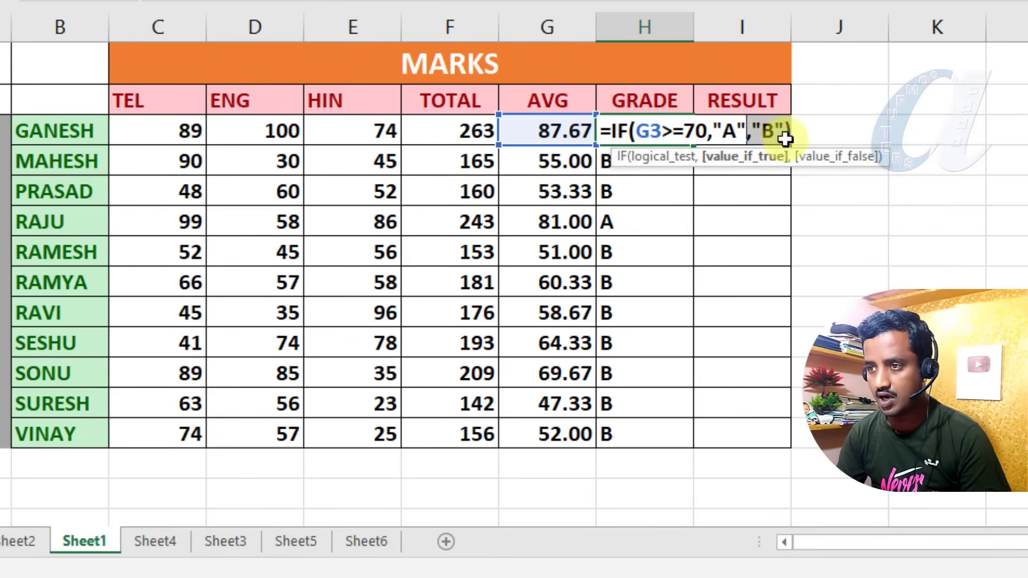
pyautogui.moveTo(641, 130); pyautogui.dragTo(712, 133)
pyautogui.click(739, 131)
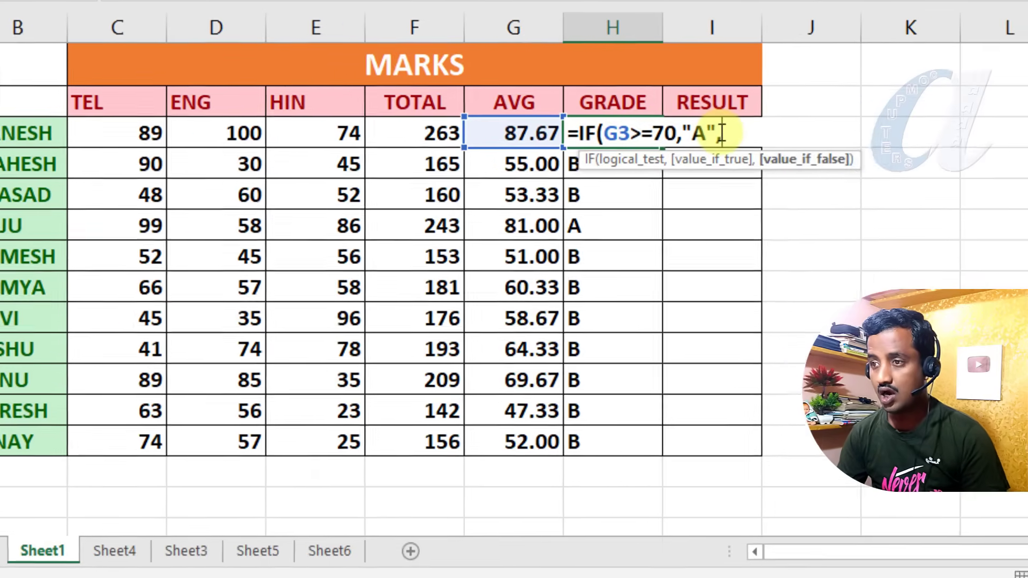
# Nest a second IF as the false value in H3 that tests G3>=60 and returns "B".
pyautogui.write(',')
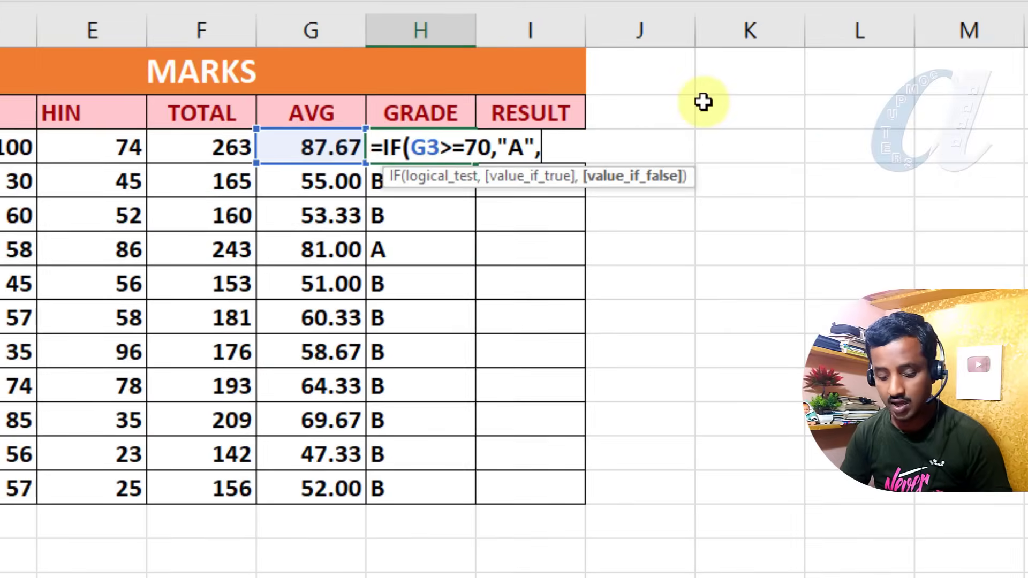
pyautogui.write('if(')
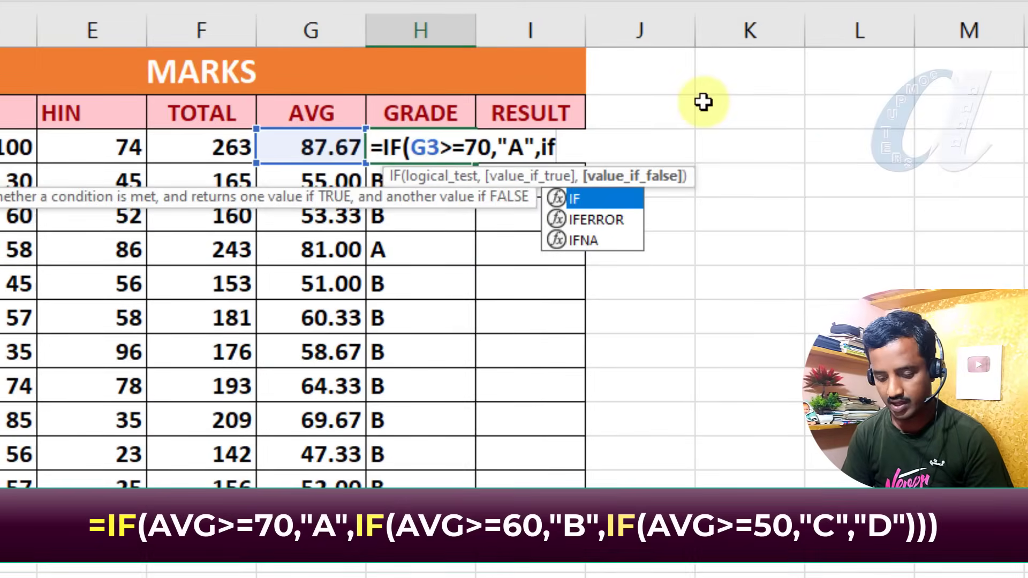
pyautogui.click(304, 150)
pyautogui.write('>')
pyautogui.write('=6')
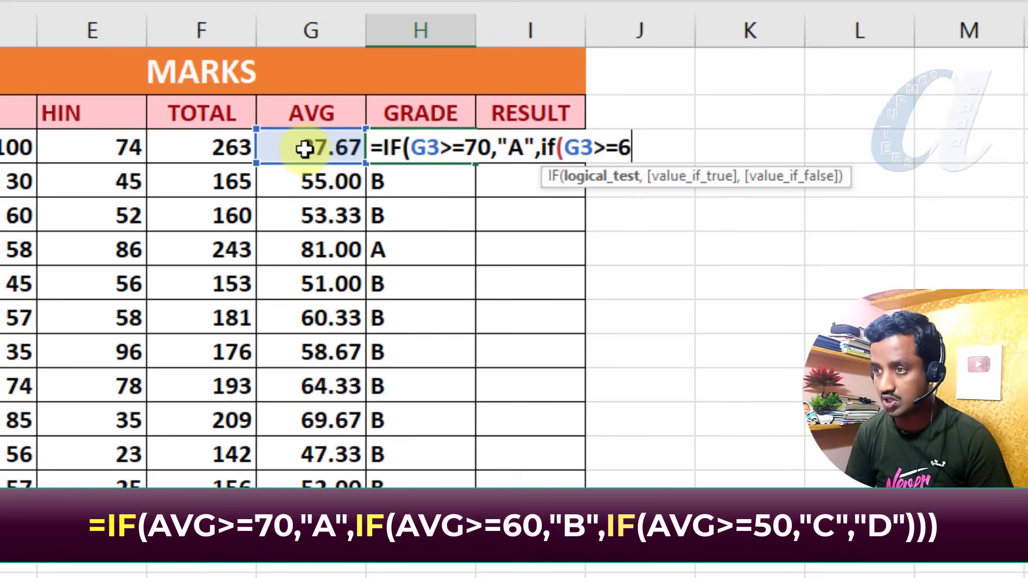
pyautogui.write('0,"')
pyautogui.write('B')
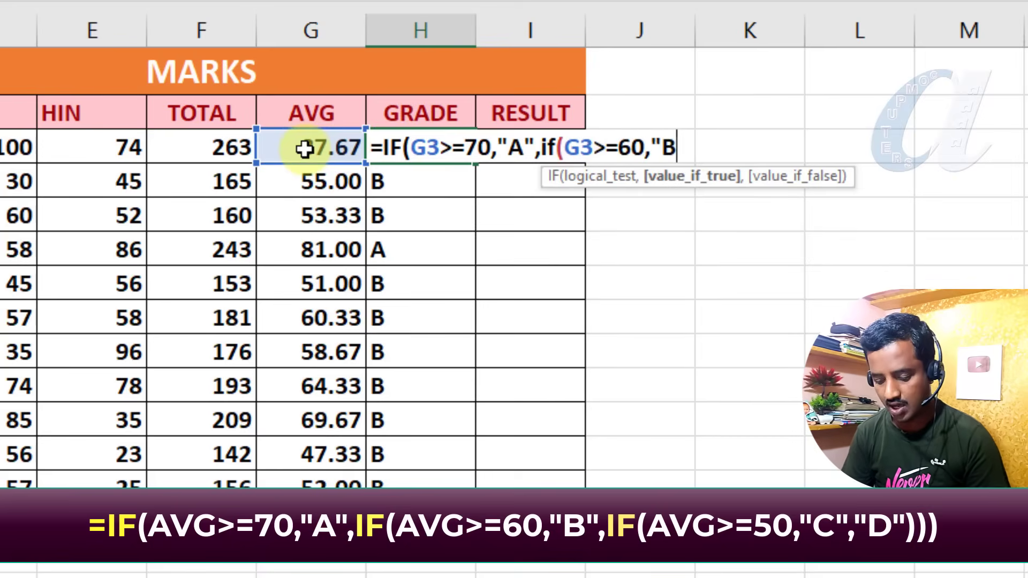
pyautogui.write('",')
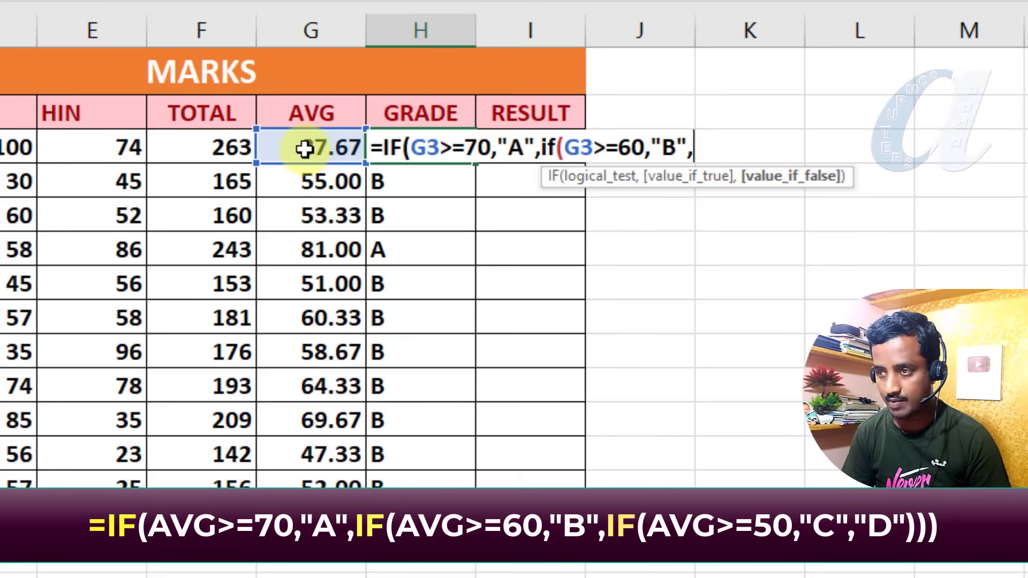
# Nest a third IF in the H3 formula that tests G3>=50 and returns "C".
pyautogui.write('if')
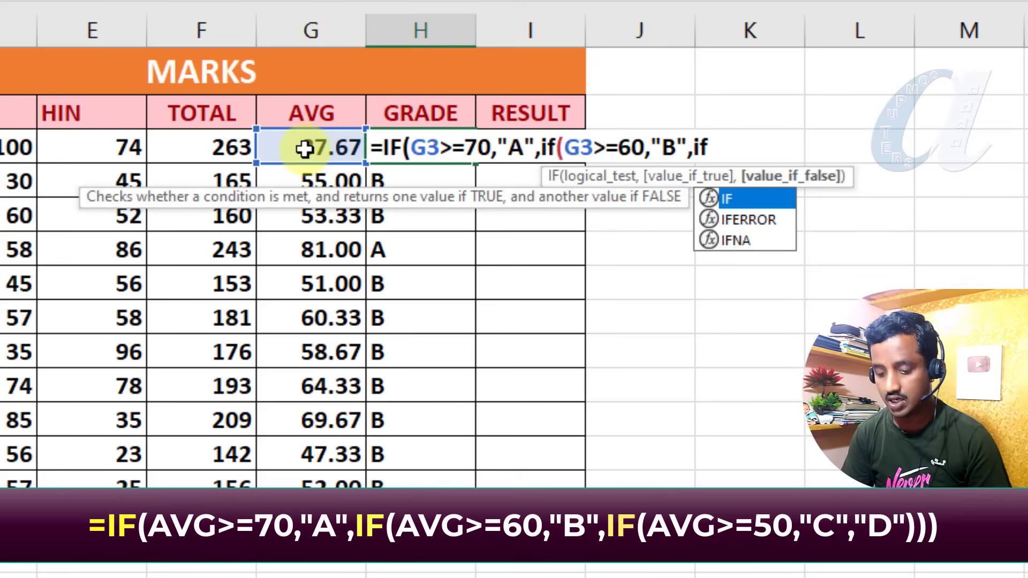
pyautogui.write('(')
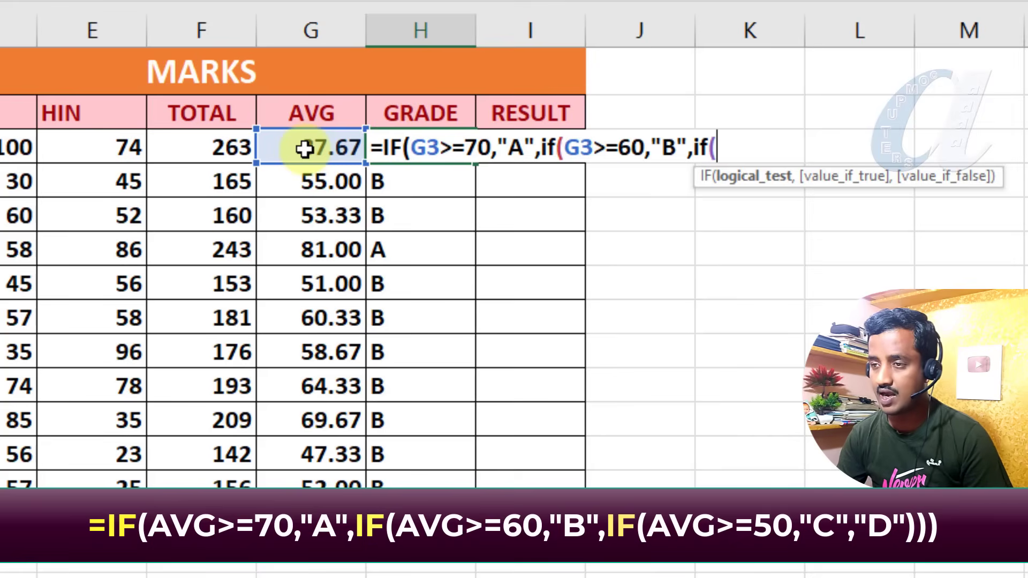
pyautogui.click(304, 150)
pyautogui.write('>=50')
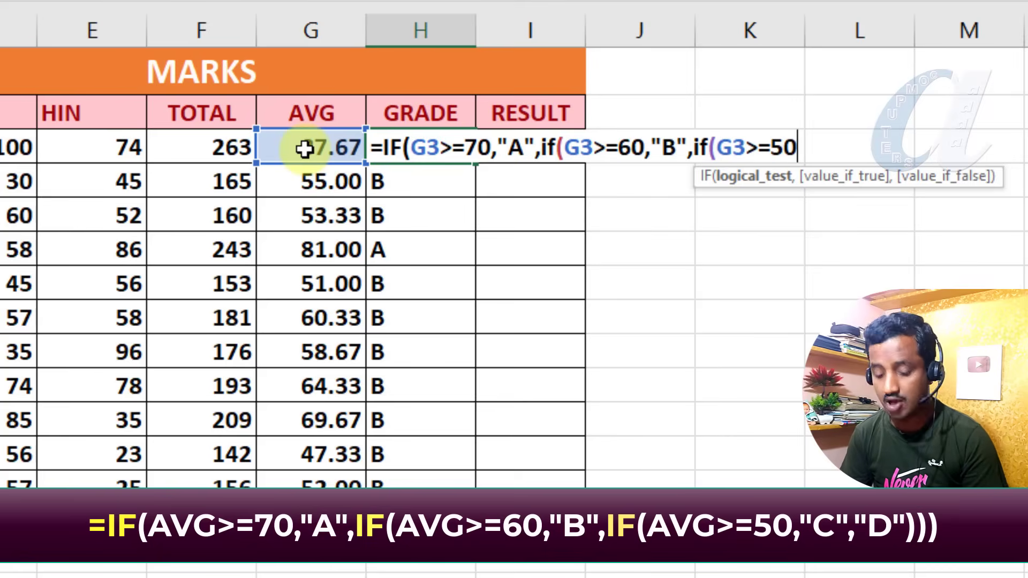
pyautogui.write(',"C"')
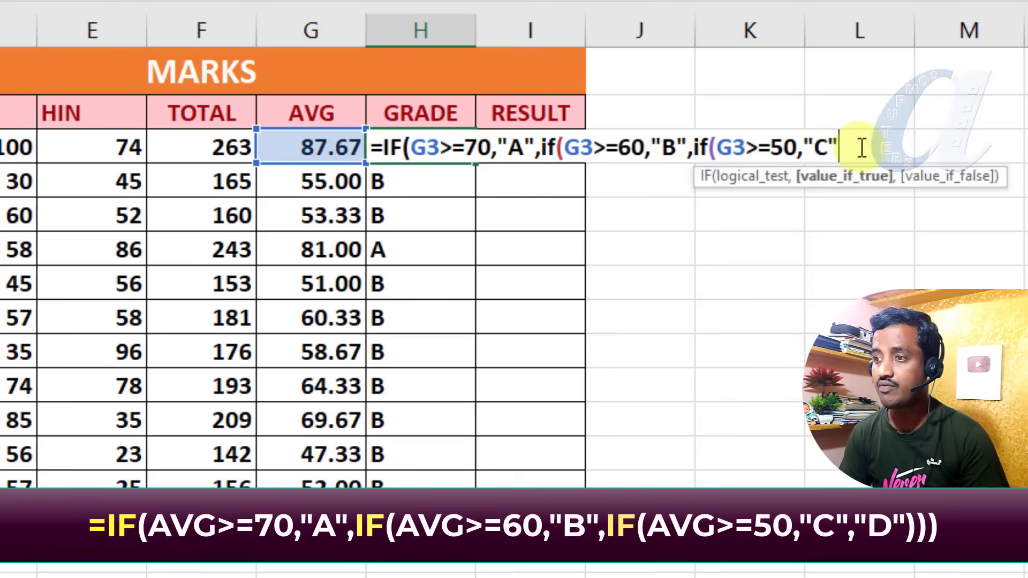
pyautogui.write(',')
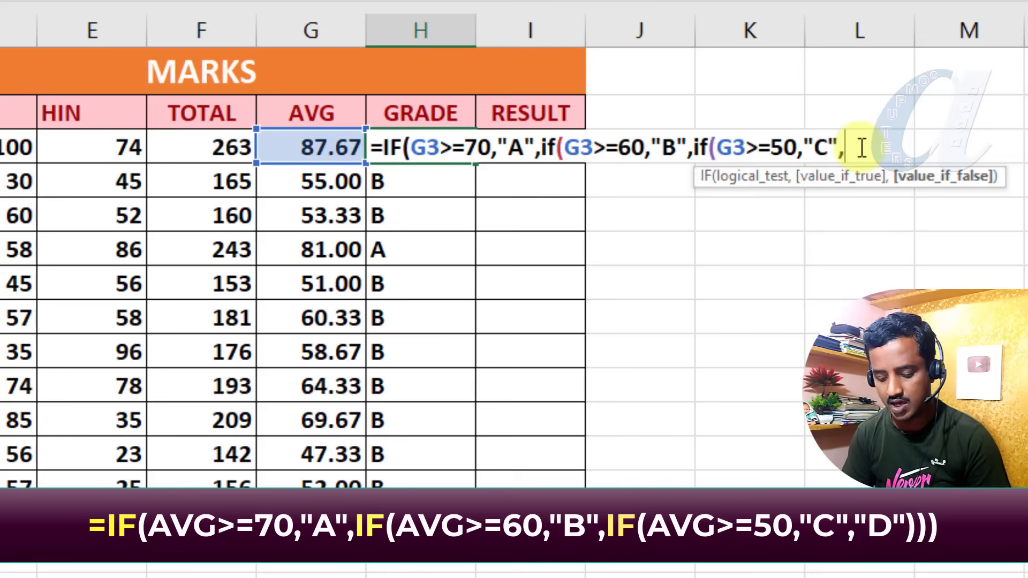
# Set "Just Pass" as the innermost IF's false value in H3 and close that IF.
pyautogui.write('"')
pyautogui.write('Just ')
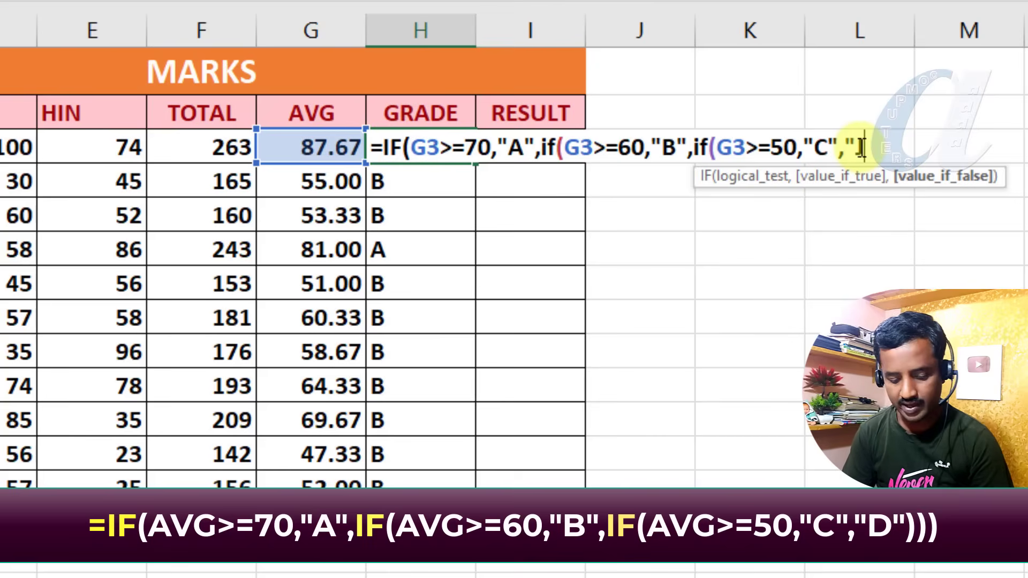
pyautogui.write('P')
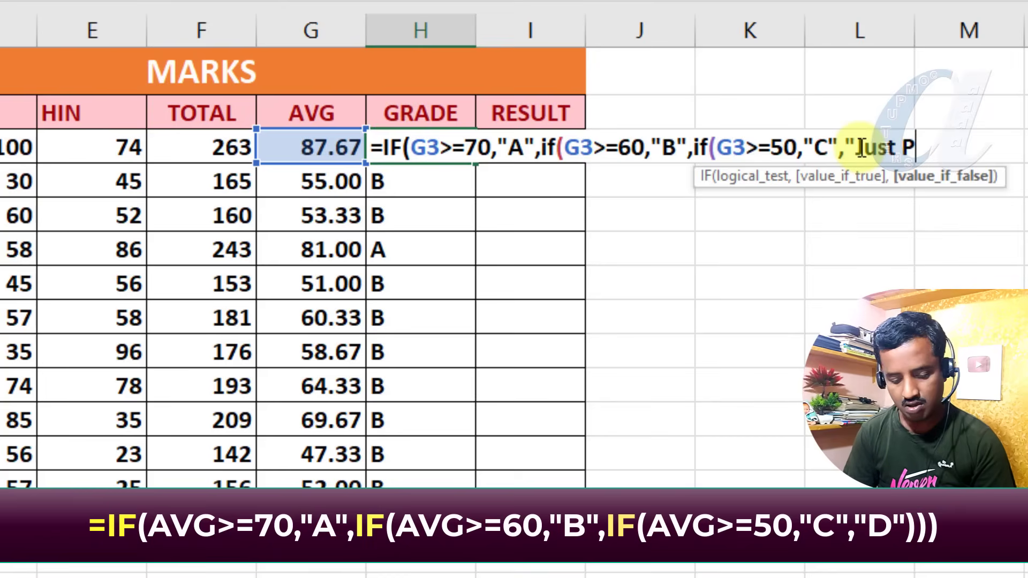
pyautogui.write('ass"')
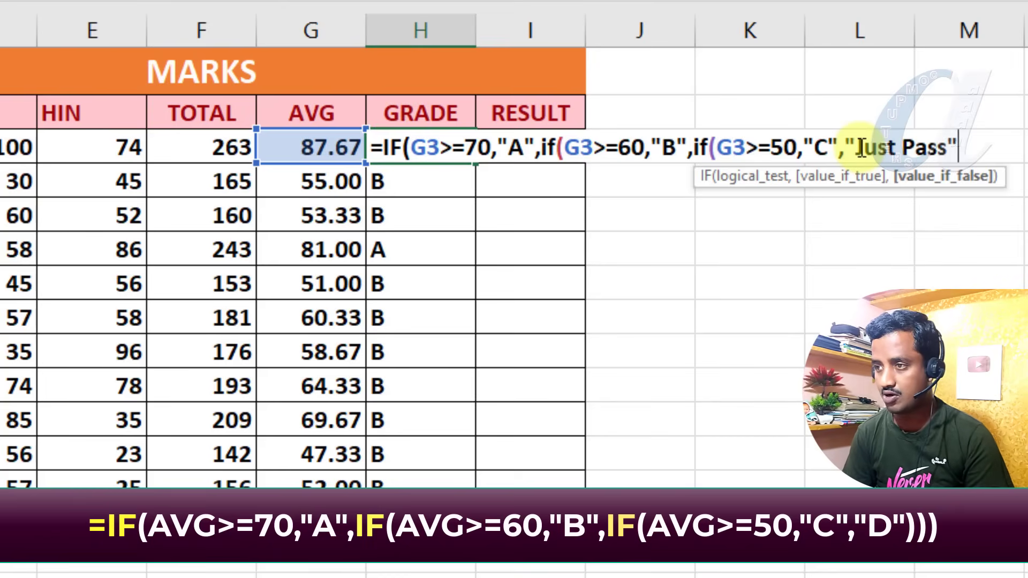
pyautogui.write(')')
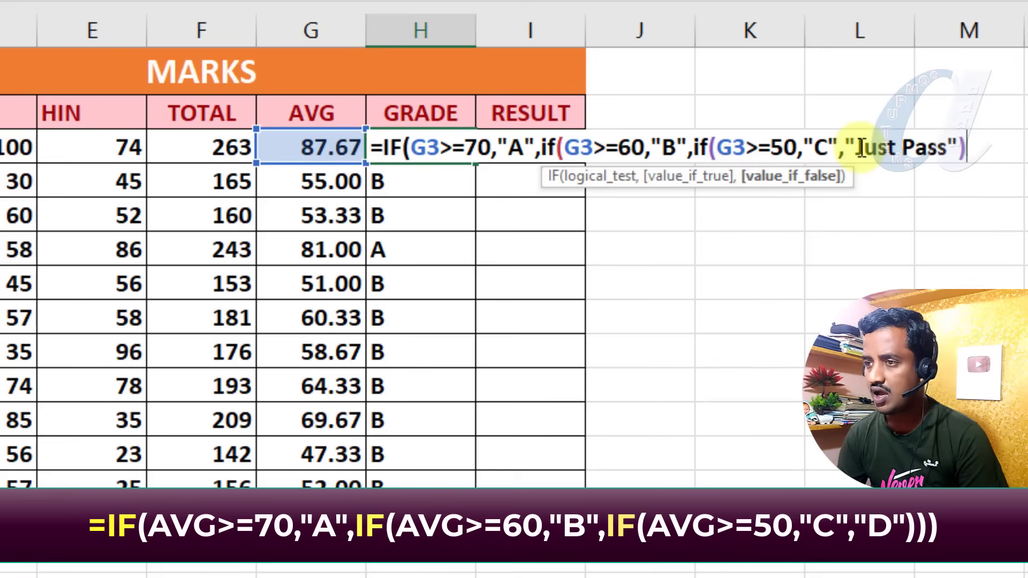
# Close the two outer IFs in H3, commit the nested formula and fill it down through H13.
pyautogui.click(712, 147)
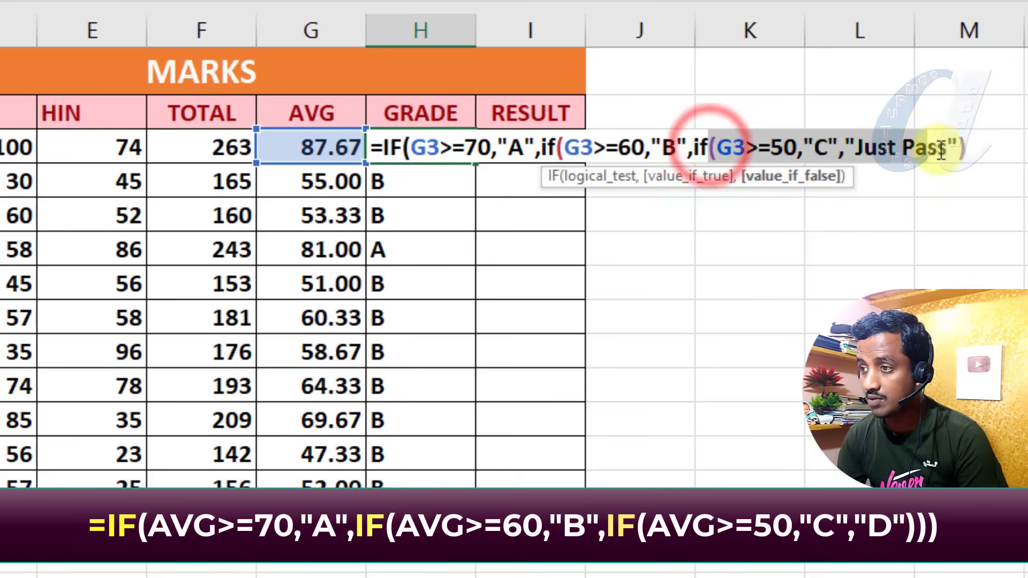
pyautogui.click(976, 149)
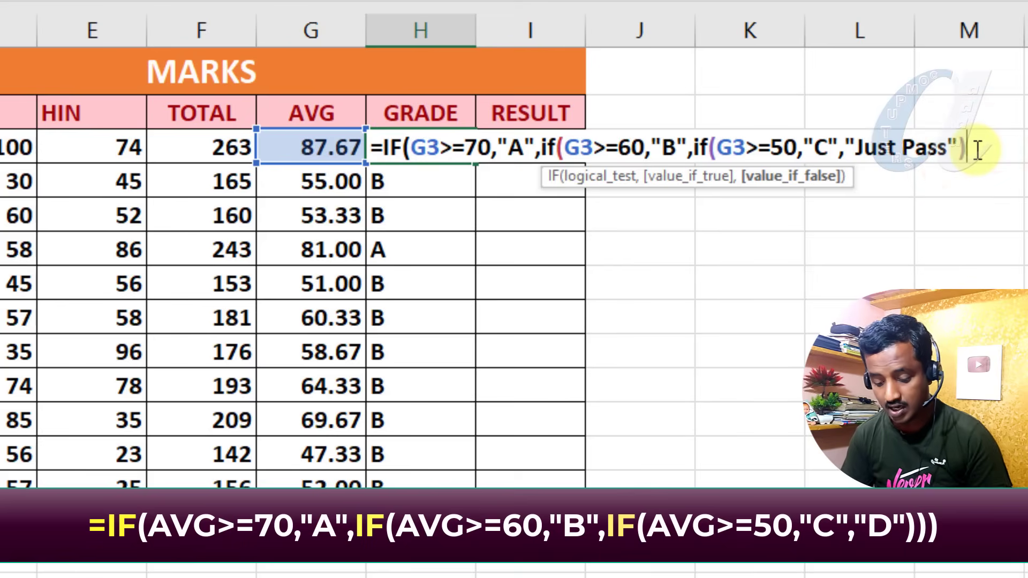
pyautogui.write(')')
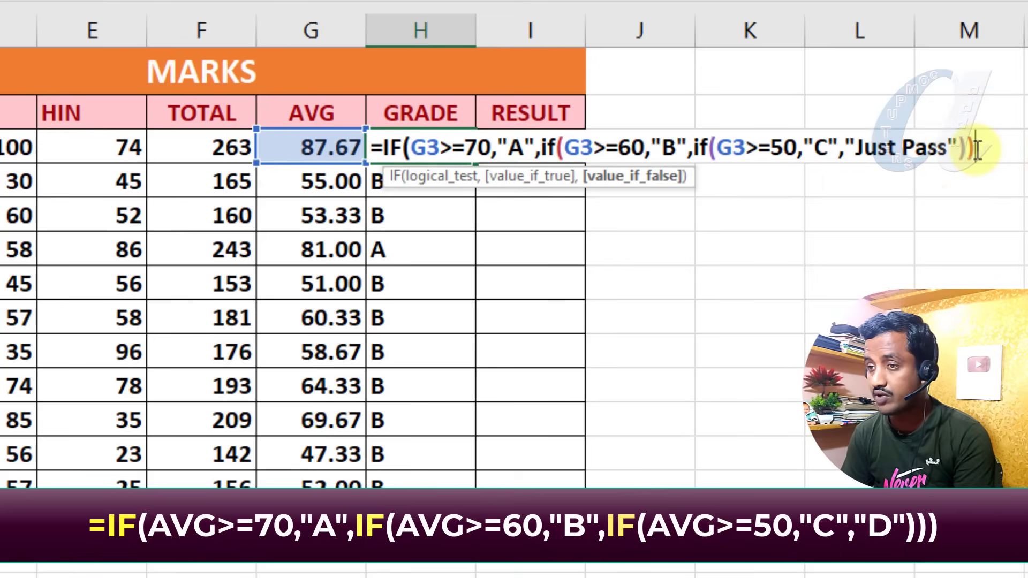
pyautogui.write(')')
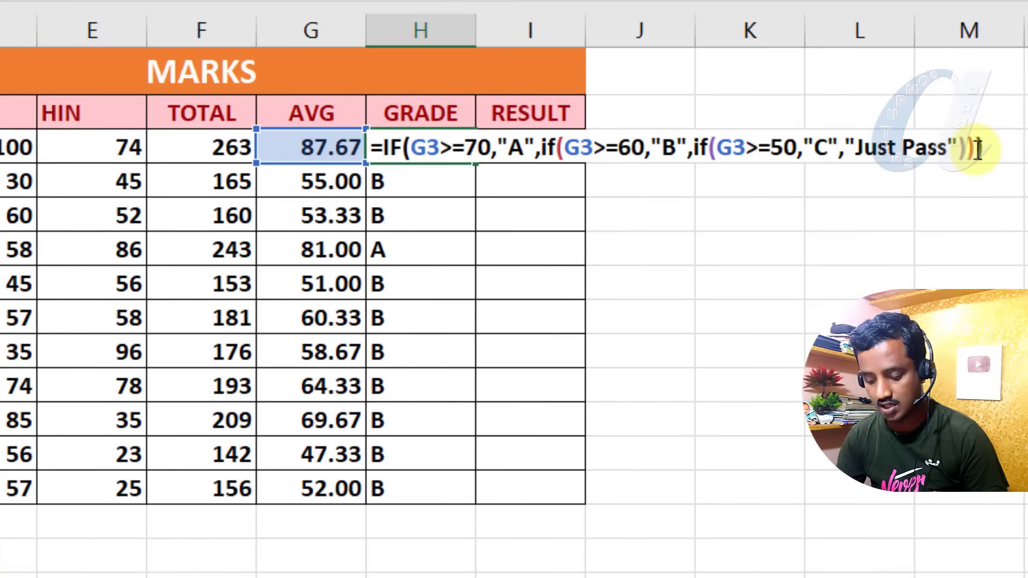
pyautogui.press('Return')
pyautogui.click(419, 146)
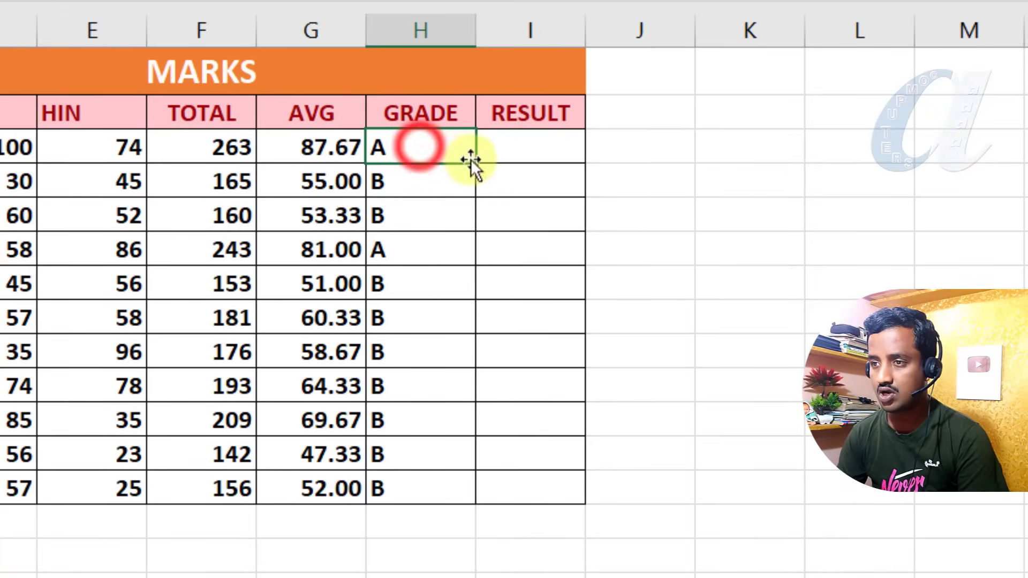
pyautogui.doubleClick(474, 161)
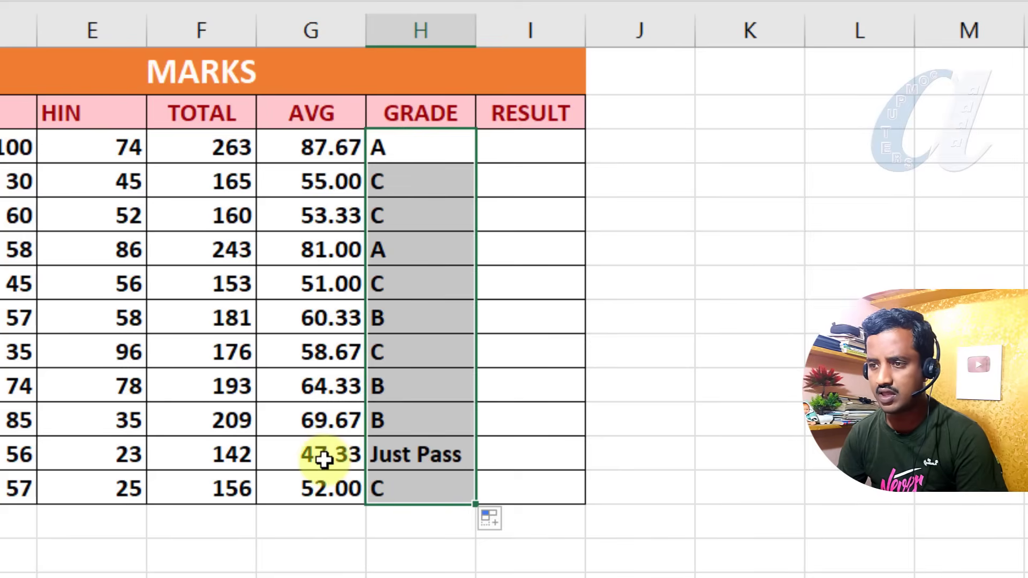
# Review the filled grades, the nested IF formula in H3 and the three subject marks in row 3.
pyautogui.click(406, 455)
pyautogui.click(396, 352)
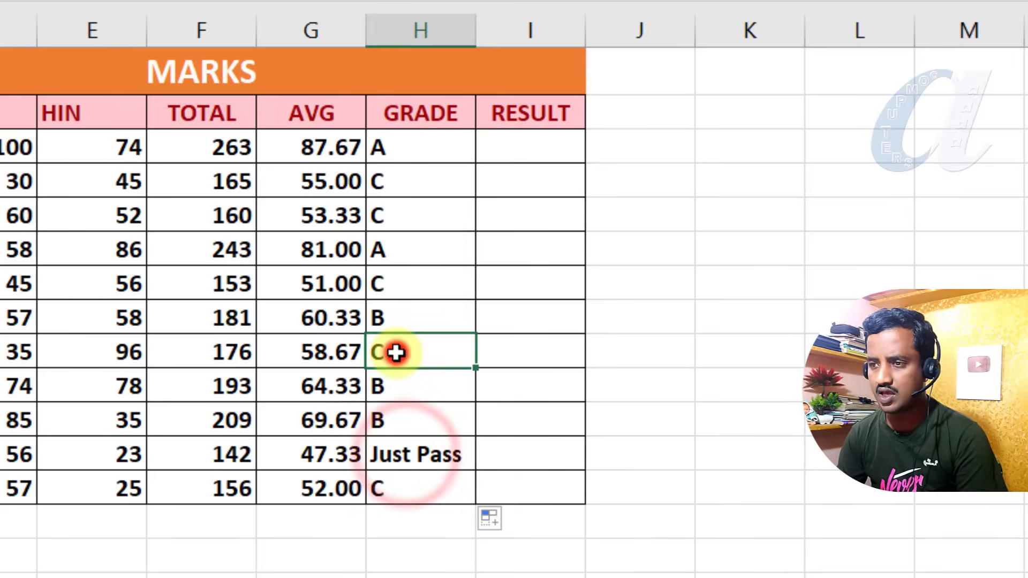
pyautogui.moveTo(413, 146); pyautogui.dragTo(415, 317)
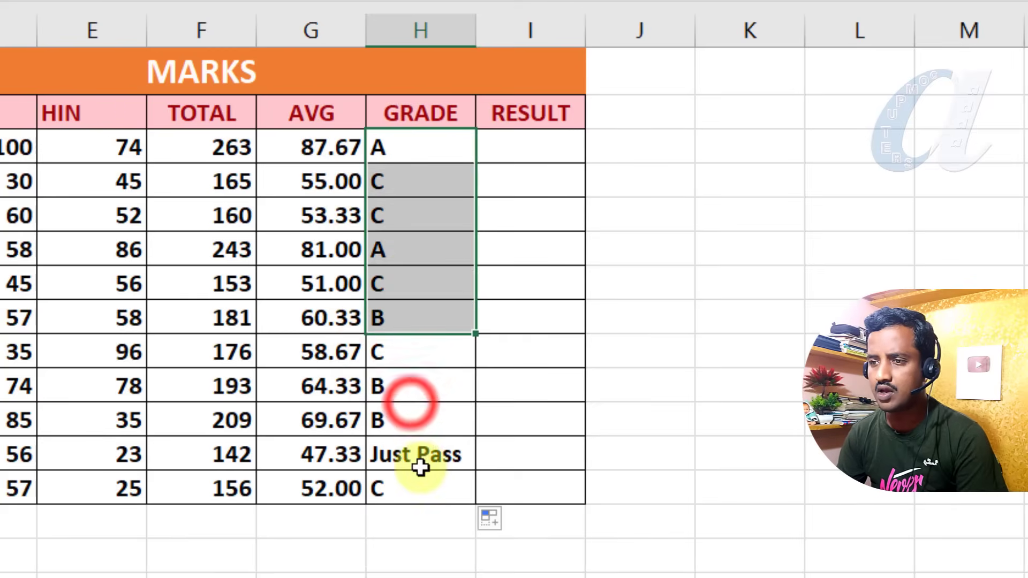
pyautogui.moveTo(420, 468); pyautogui.dragTo(421, 468)
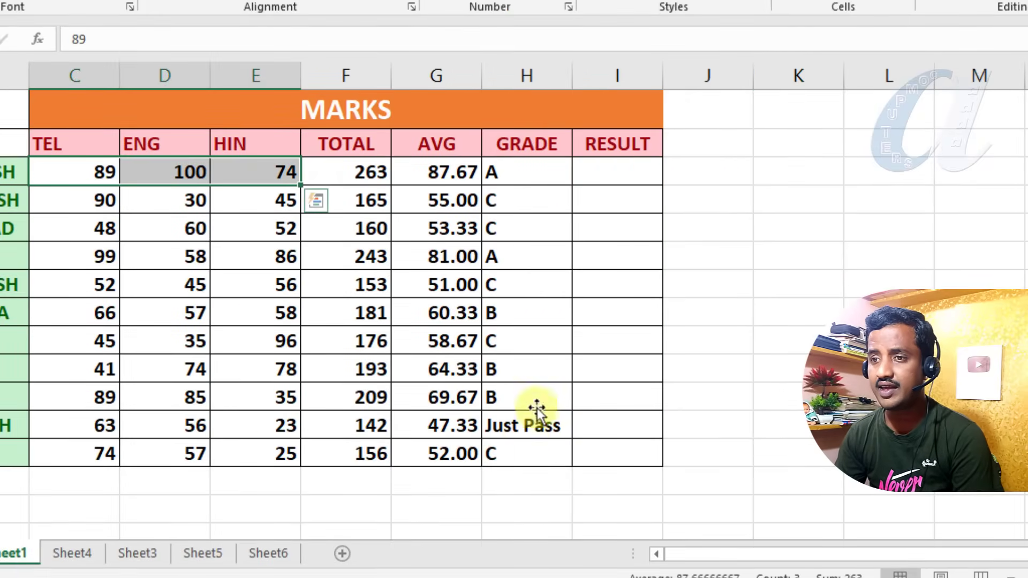
pyautogui.moveTo(618, 171); pyautogui.dragTo(620, 457)
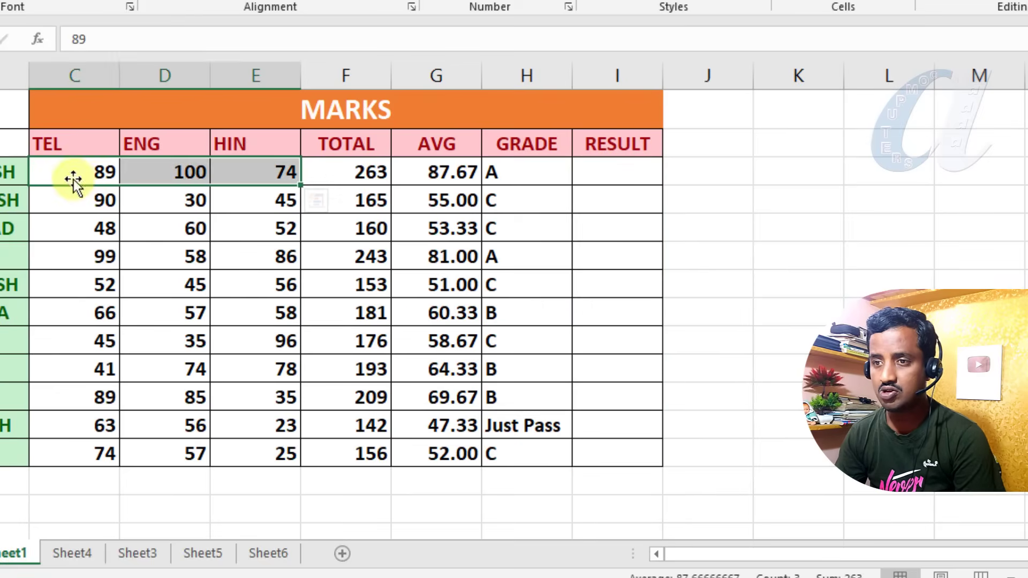
pyautogui.click(74, 179)
pyautogui.moveTo(71, 176); pyautogui.dragTo(252, 171)
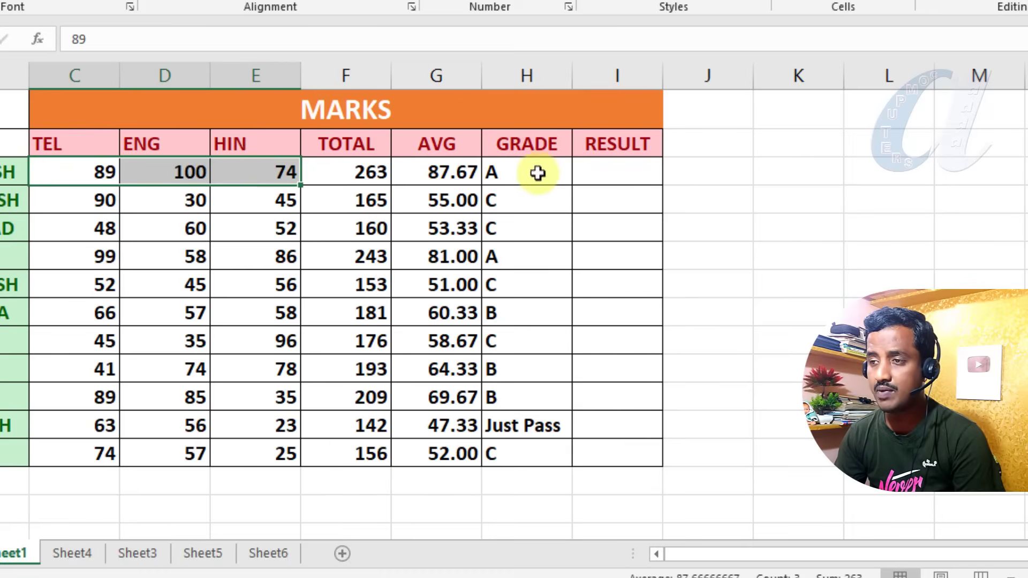
pyautogui.click(605, 172)
pyautogui.doubleClick(515, 172)
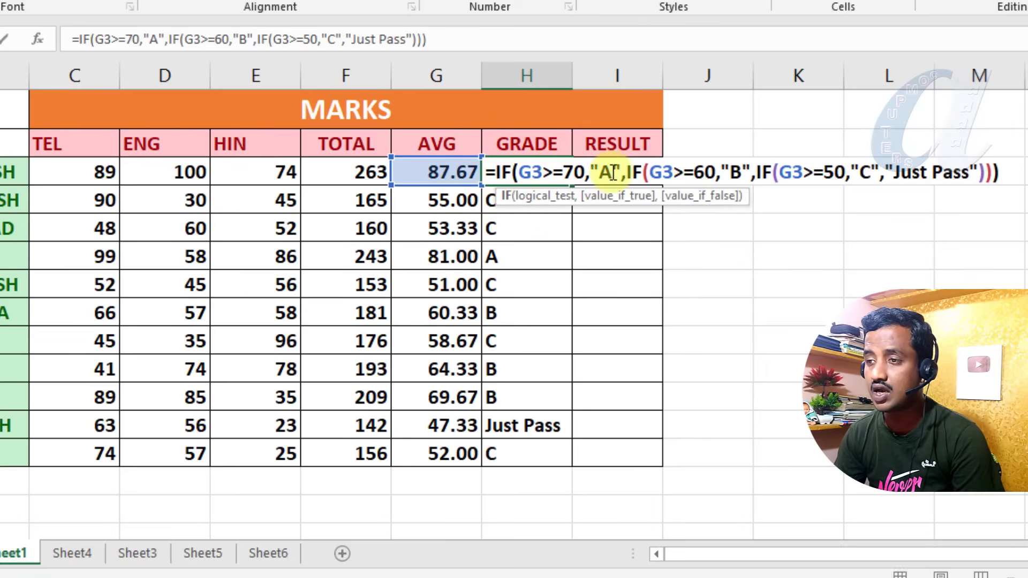
pyautogui.press('Return')
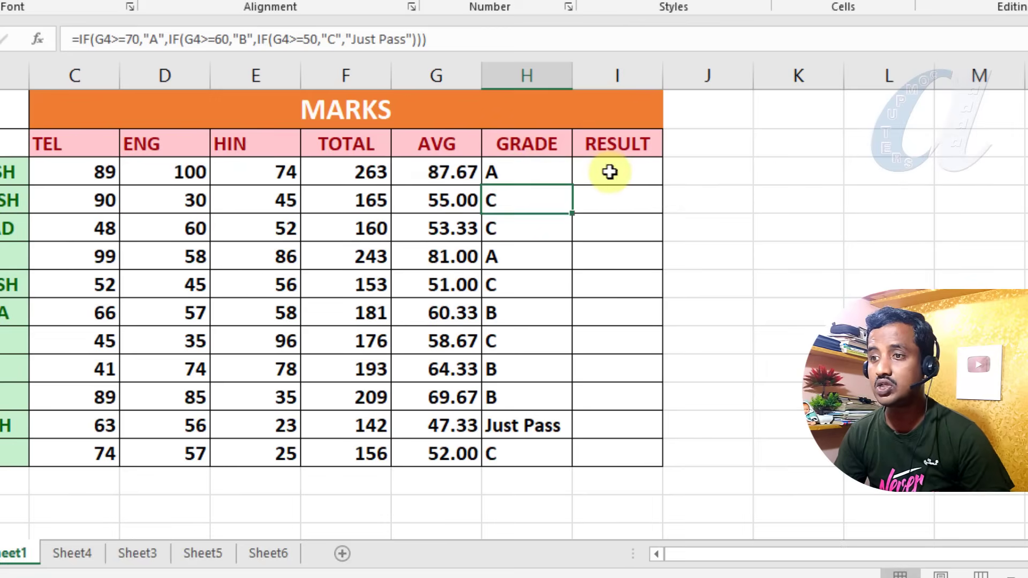
pyautogui.moveTo(66, 171); pyautogui.dragTo(250, 176)
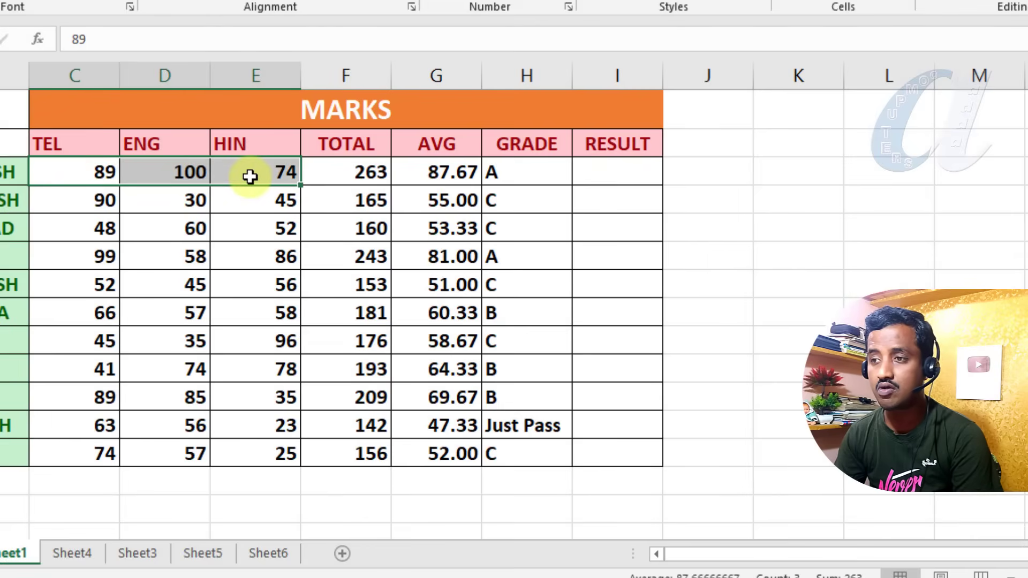
# Start an IF formula in I3, the first RESULT cell, with the condition C3>=35.
pyautogui.click(601, 166)
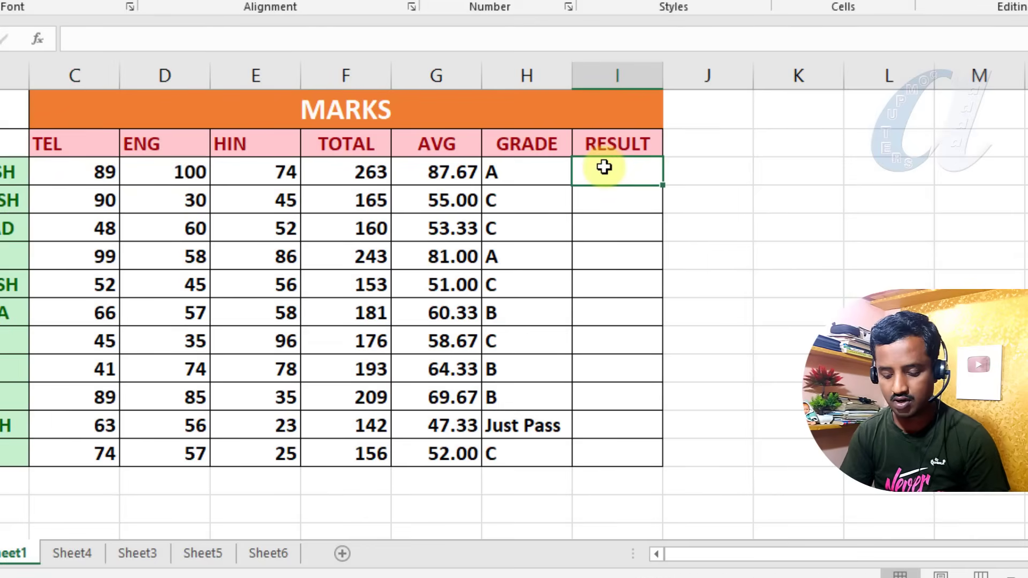
pyautogui.write('=if(')
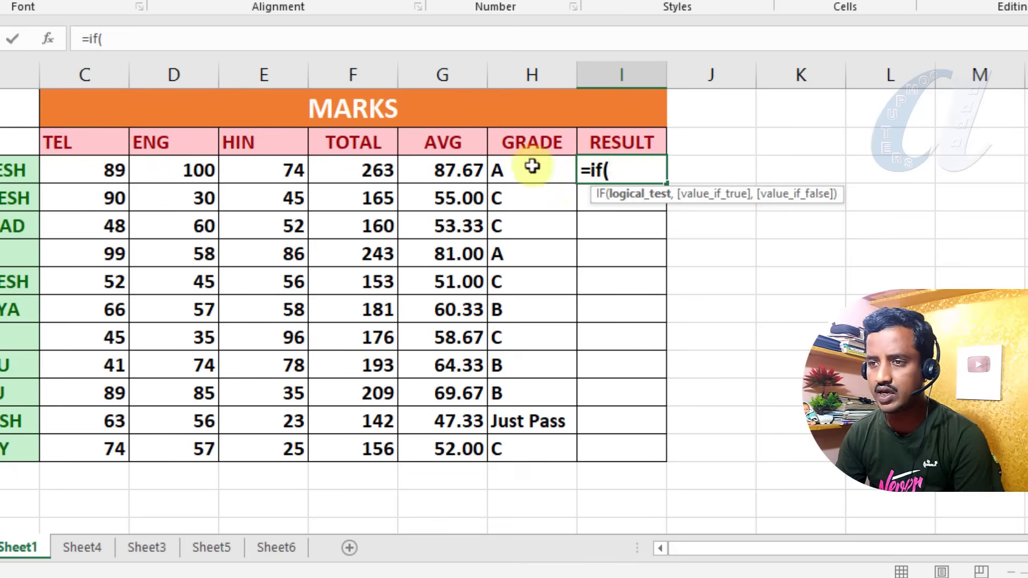
pyautogui.click(73, 171)
pyautogui.write('>=35')
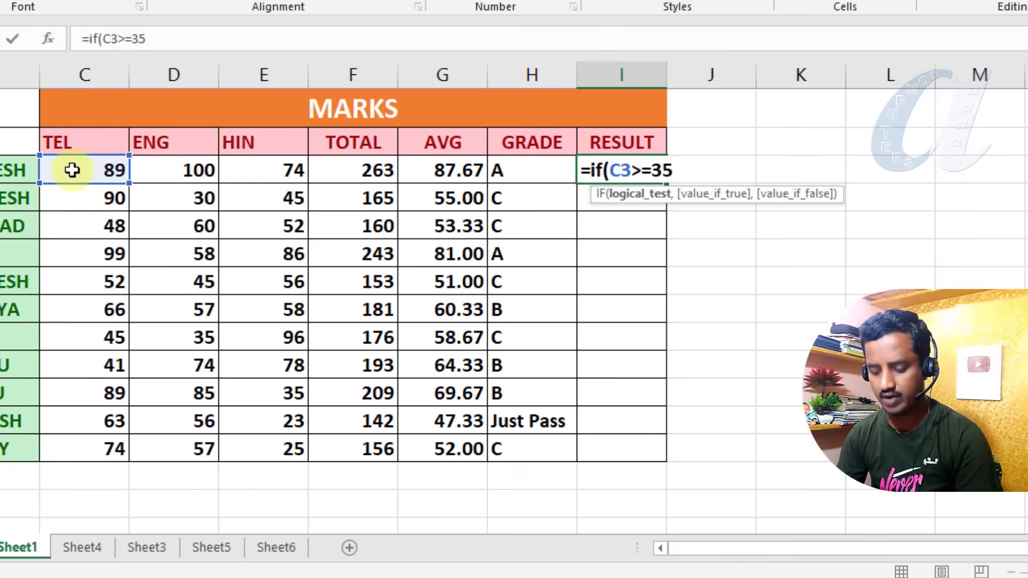
# Add the comma-separated conditions D3>=35 and E3>=35 to the IF formula in I3.
pyautogui.write(',')
pyautogui.click(191, 171)
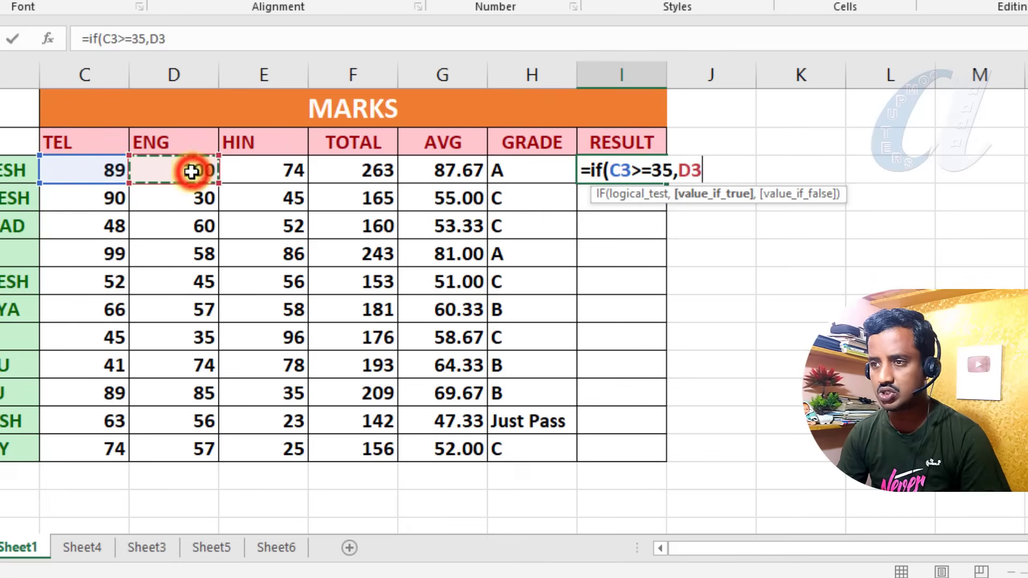
pyautogui.write('>=35')
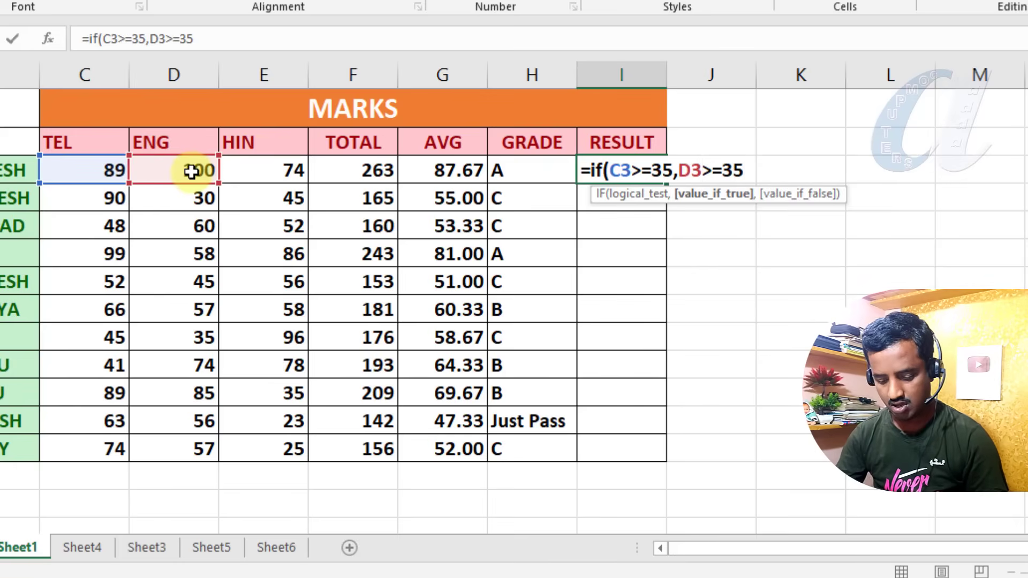
pyautogui.write(',')
pyautogui.click(275, 167)
pyautogui.write('>=35')
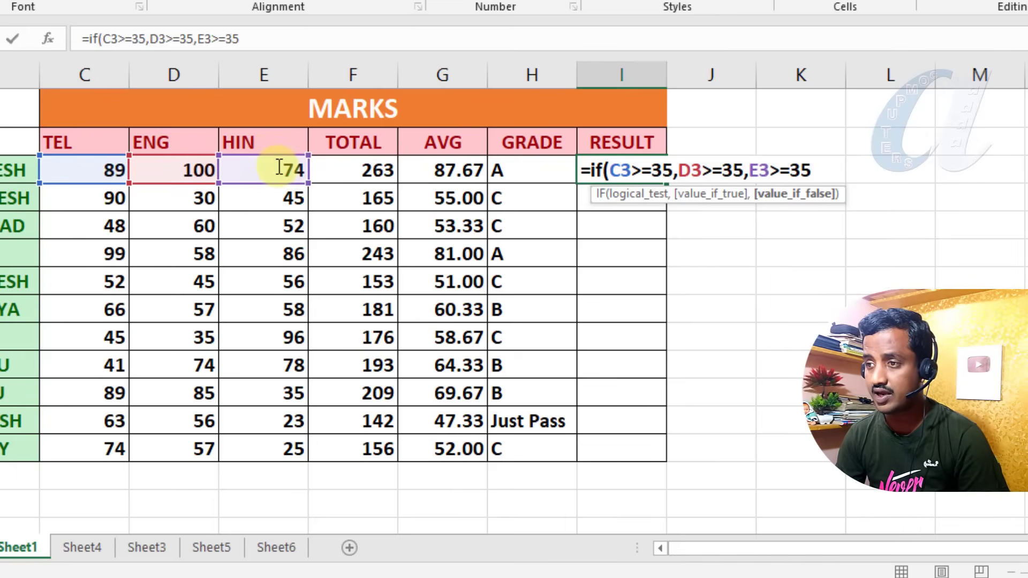
# Insert an opening AND function before C3>=35 inside the IF in I3.
pyautogui.moveTo(611, 170); pyautogui.dragTo(677, 174)
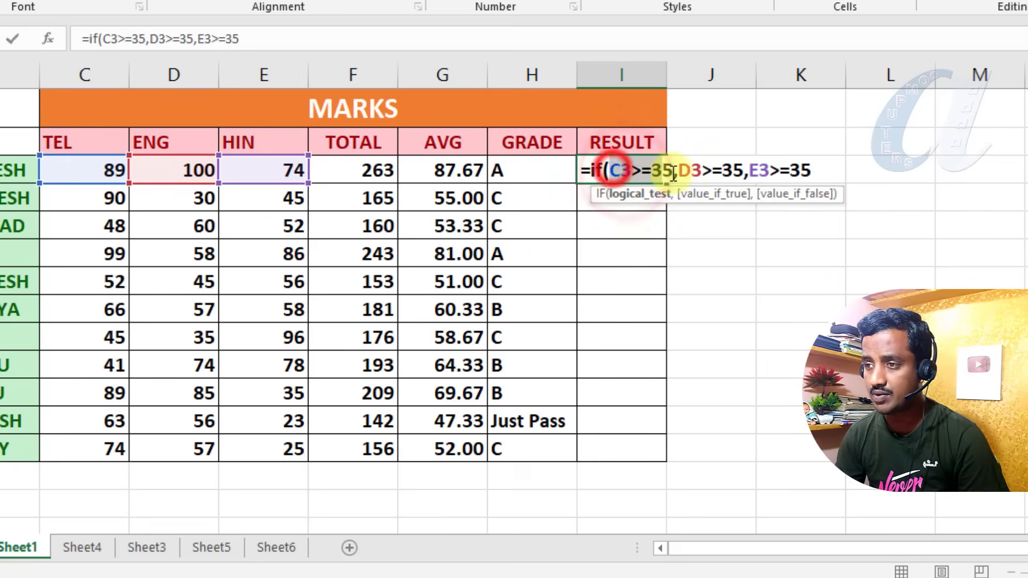
pyautogui.moveTo(680, 169); pyautogui.dragTo(744, 172)
pyautogui.click(650, 172)
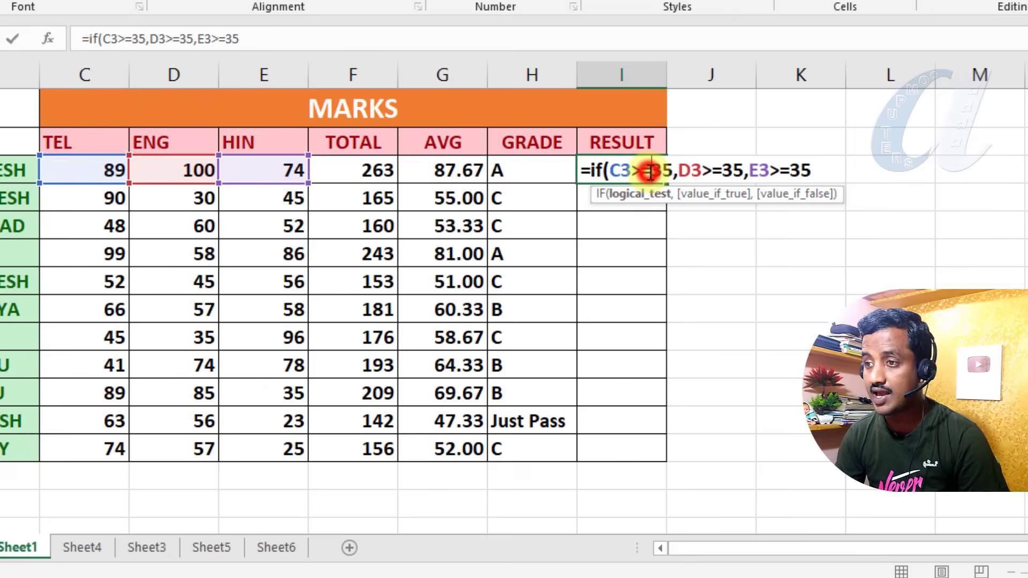
pyautogui.moveTo(612, 172); pyautogui.dragTo(819, 172)
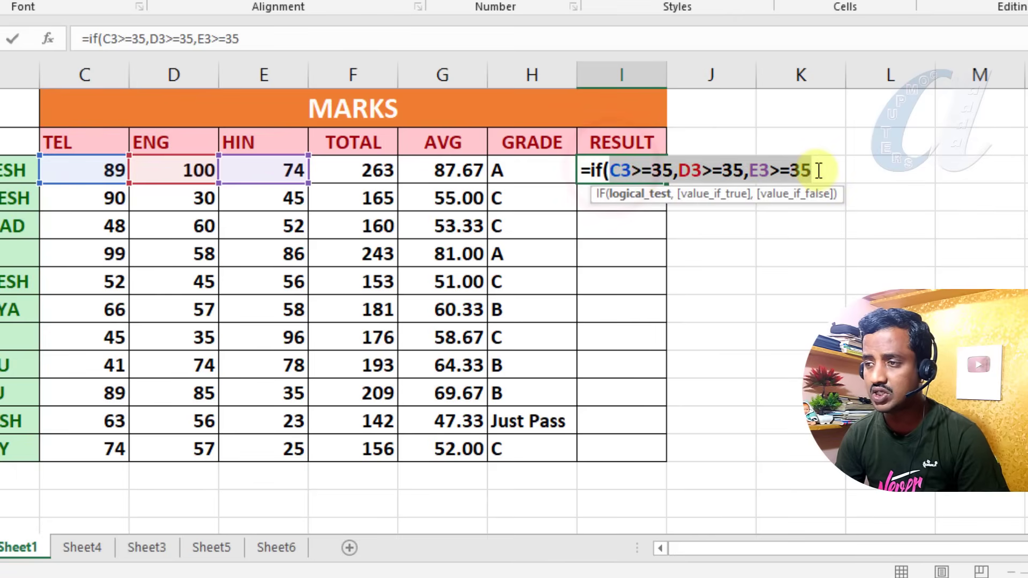
pyautogui.click(662, 172)
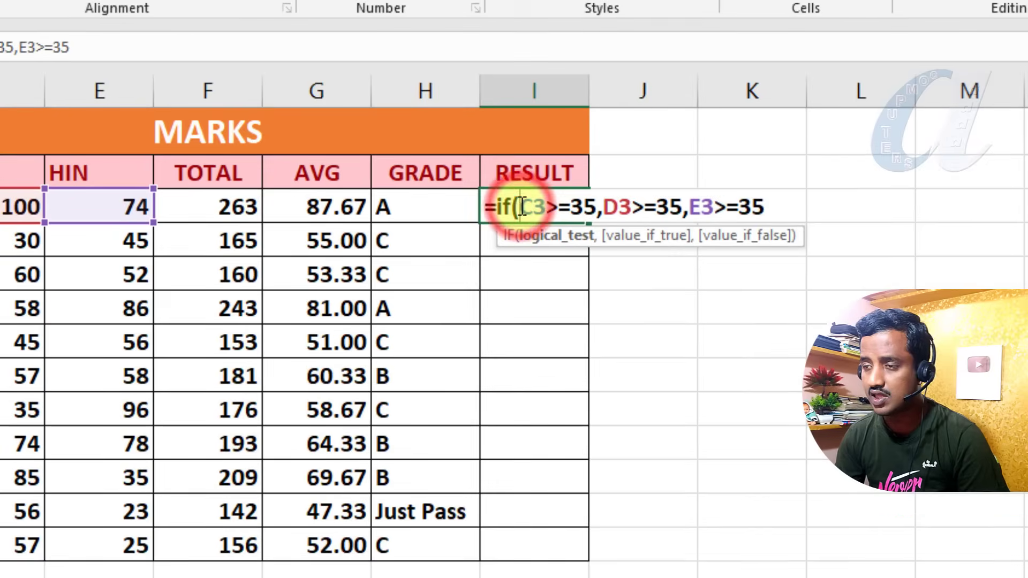
pyautogui.click(612, 171)
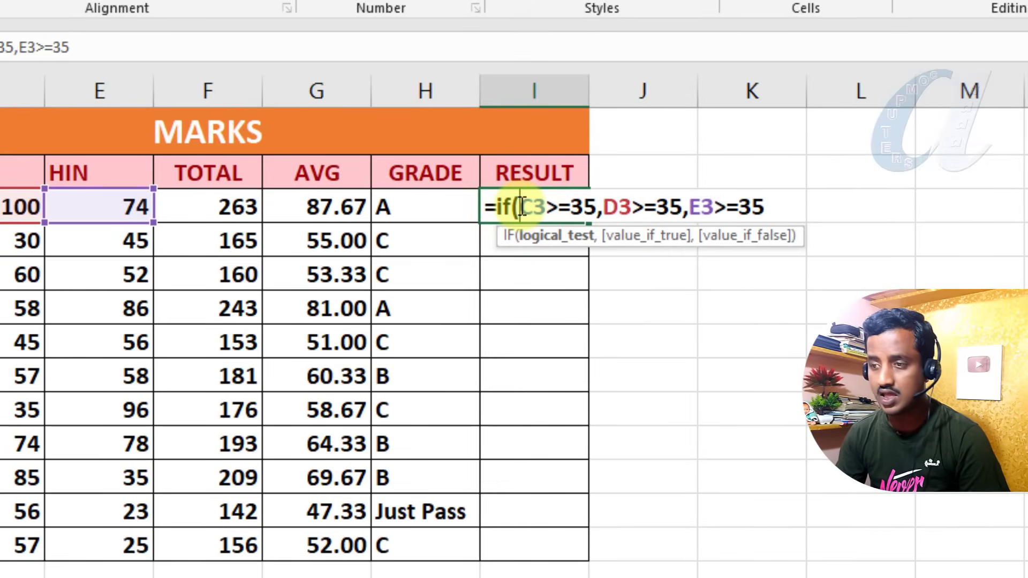
pyautogui.write('and')
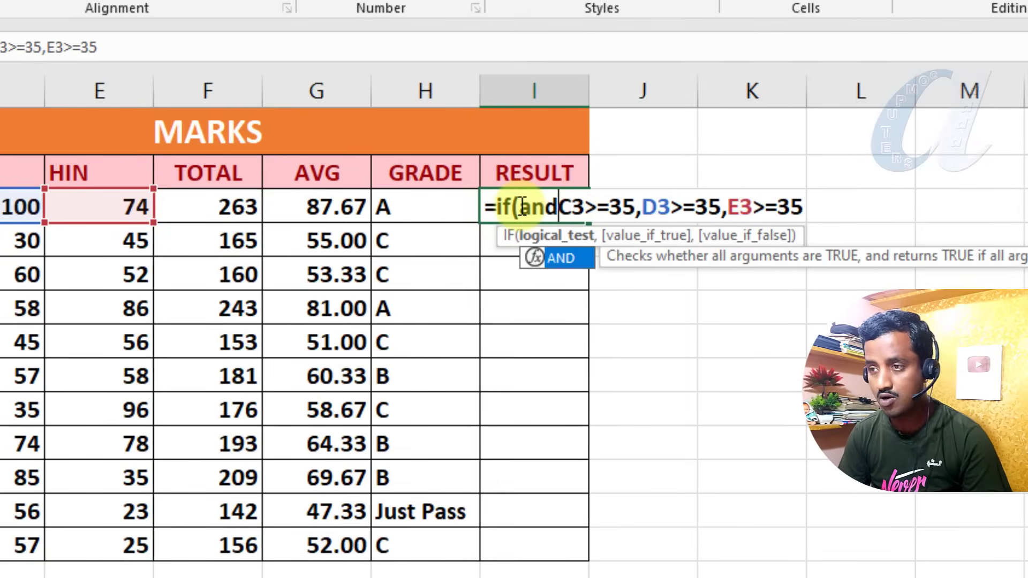
pyautogui.write('(')
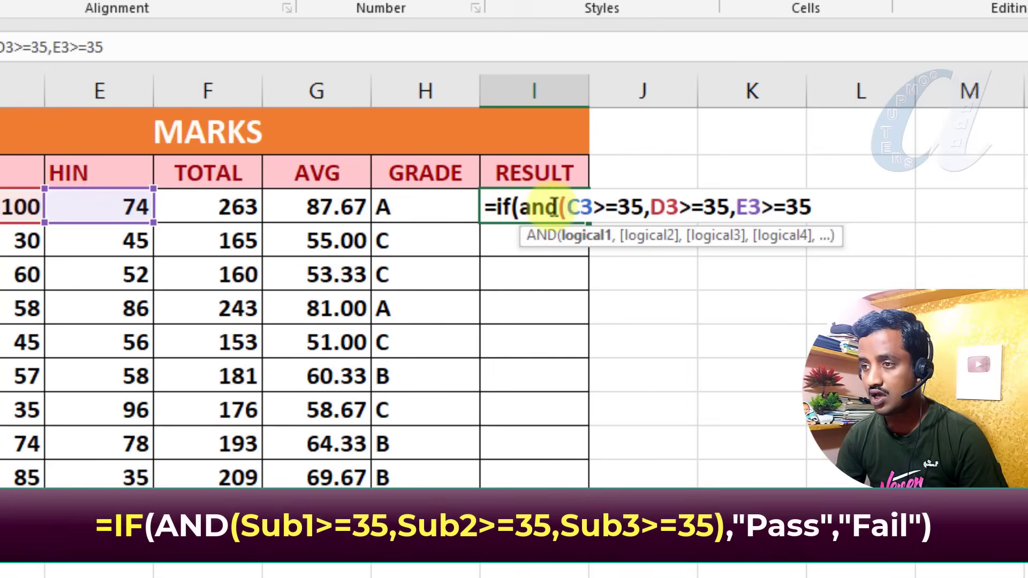
# Close the AND function after E3>=35 so it encloses all three subject conditions in I3.
pyautogui.moveTo(569, 207); pyautogui.dragTo(825, 209)
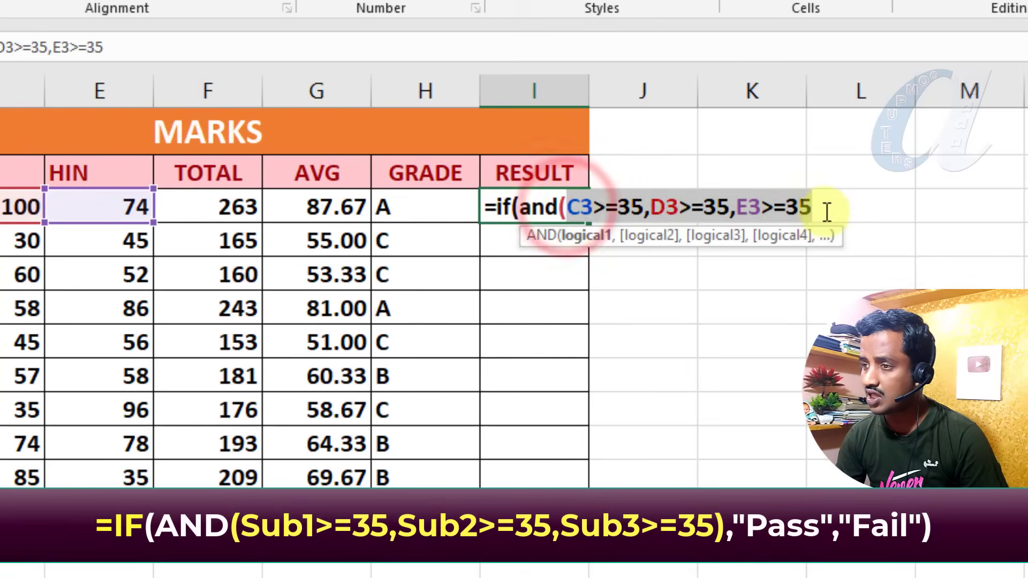
pyautogui.click(822, 208)
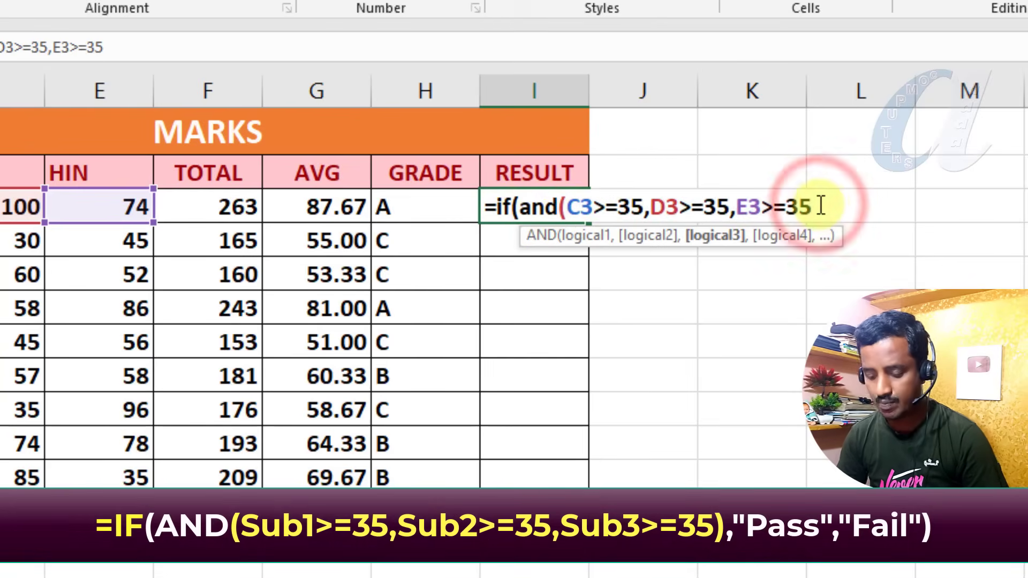
pyautogui.write(')')
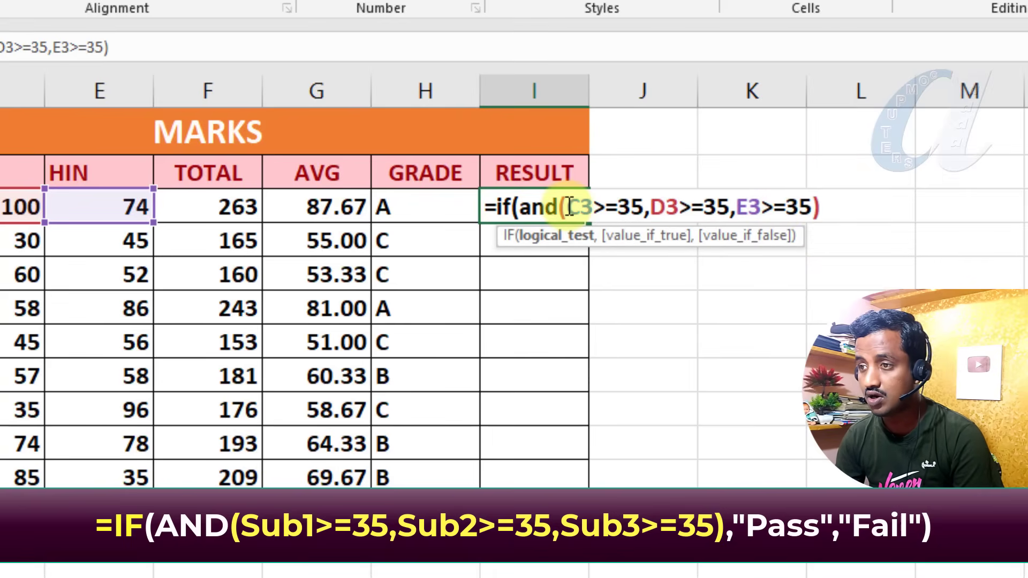
pyautogui.moveTo(570, 207); pyautogui.dragTo(813, 207)
pyautogui.click(812, 207)
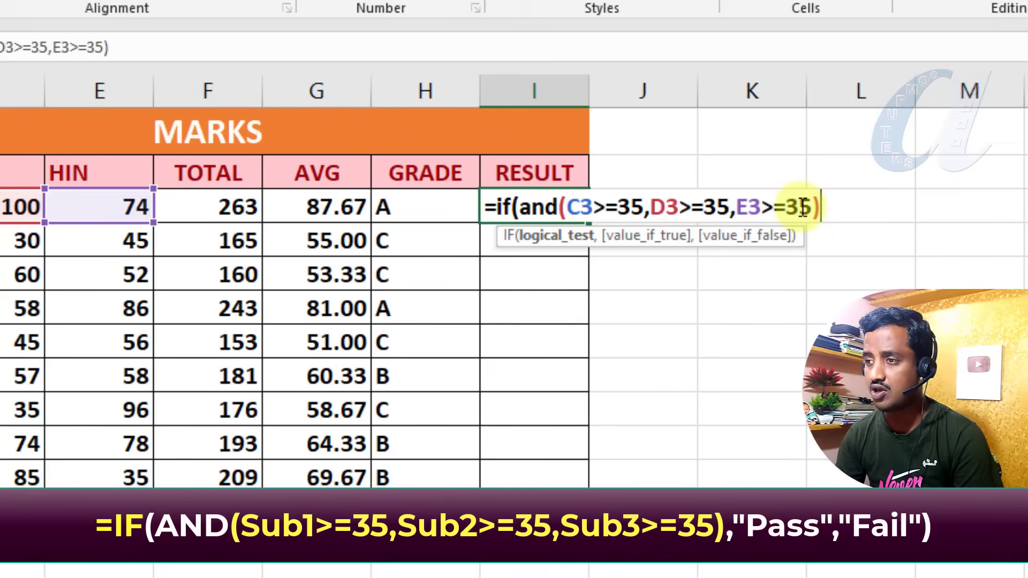
# Set "Pass" as the IF's true value in I3, followed by a comma.
pyautogui.write(',')
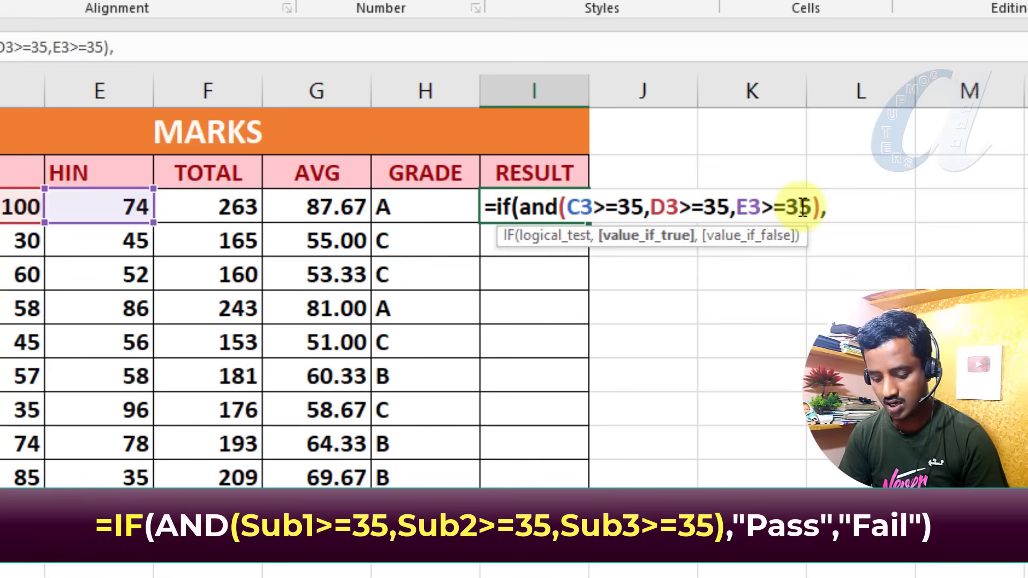
pyautogui.write('"Pa')
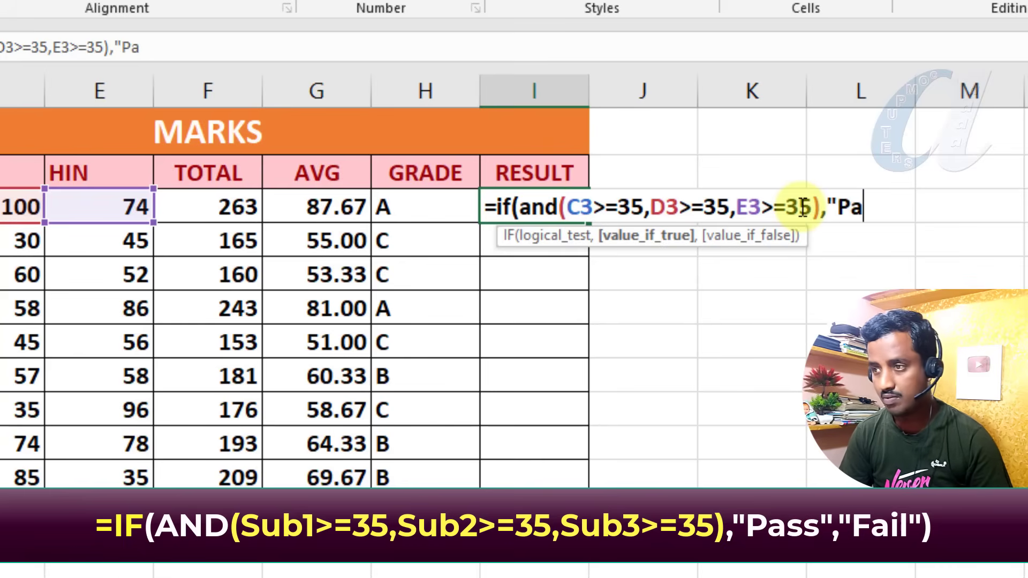
pyautogui.write('ss",')
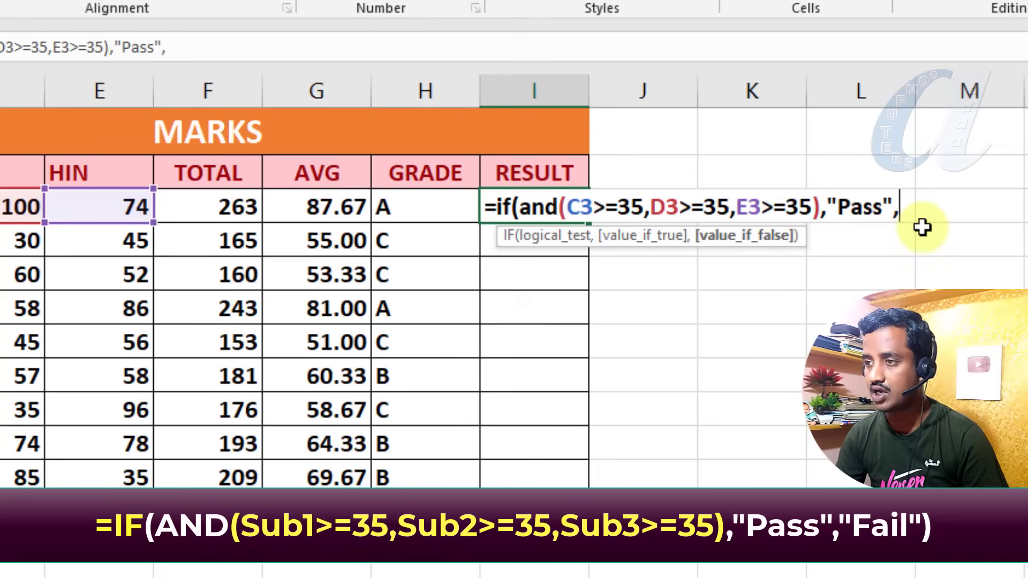
# Set "Fail" as the IF's false value in I3, close the formula and commit it.
pyautogui.moveTo(566, 207); pyautogui.dragTo(789, 211)
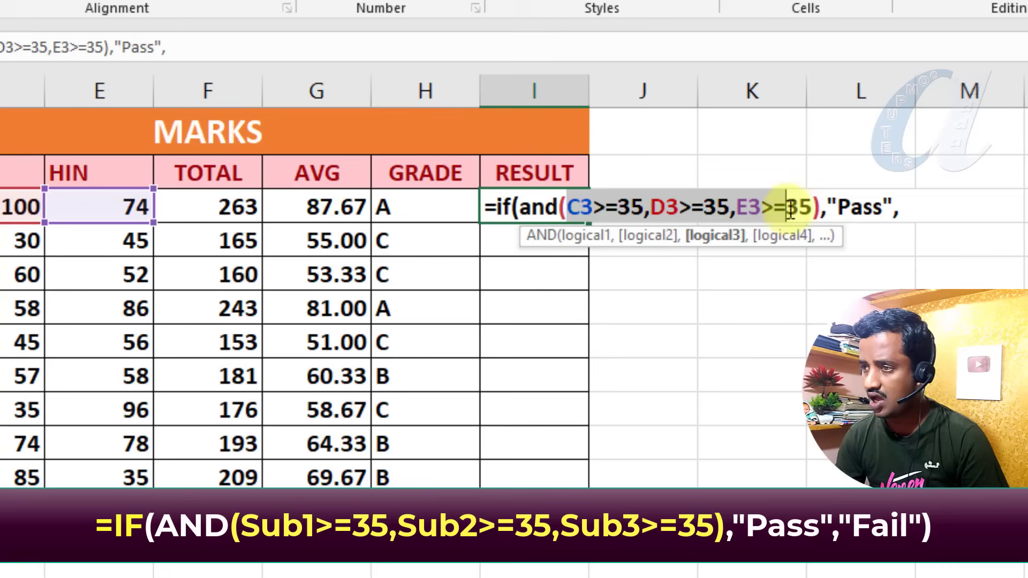
pyautogui.click(909, 203)
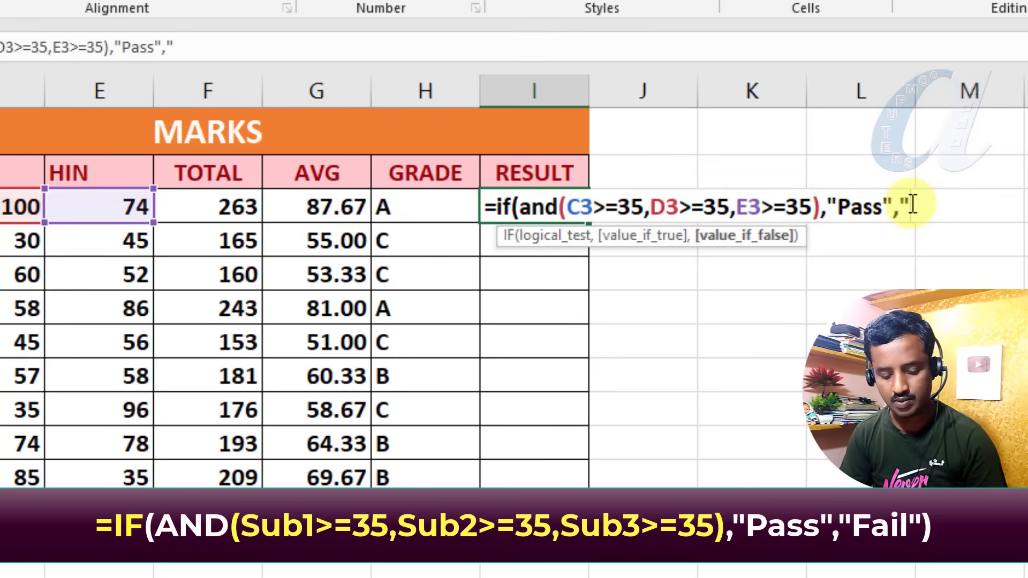
pyautogui.write('"Fail')
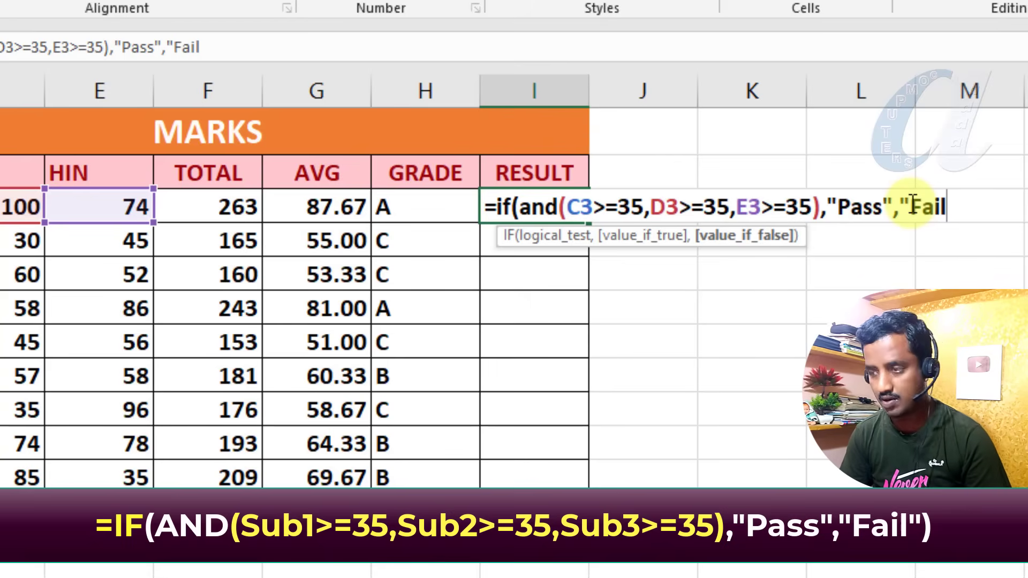
pyautogui.write('")')
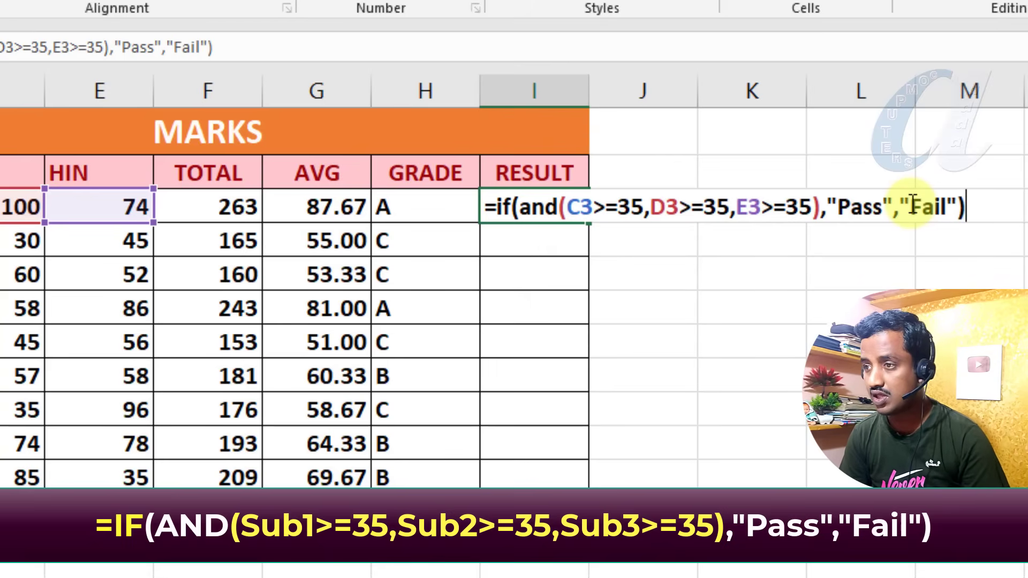
pyautogui.press('Return')
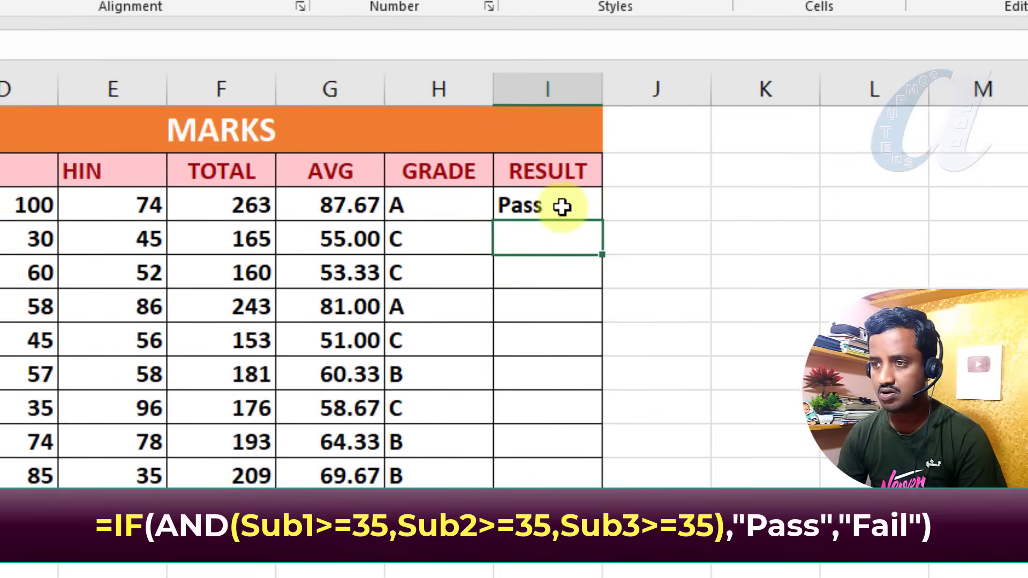
# Copy the Pass/Fail formula from I3 down the RESULT column to the last student row.
pyautogui.click(548, 209)
pyautogui.moveTo(53, 185); pyautogui.dragTo(313, 187)
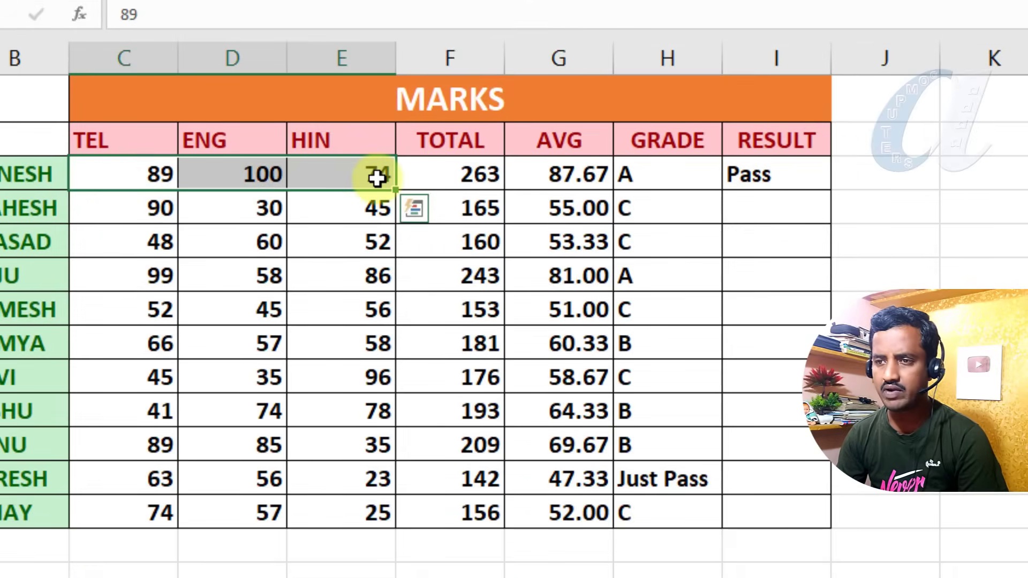
pyautogui.click(766, 172)
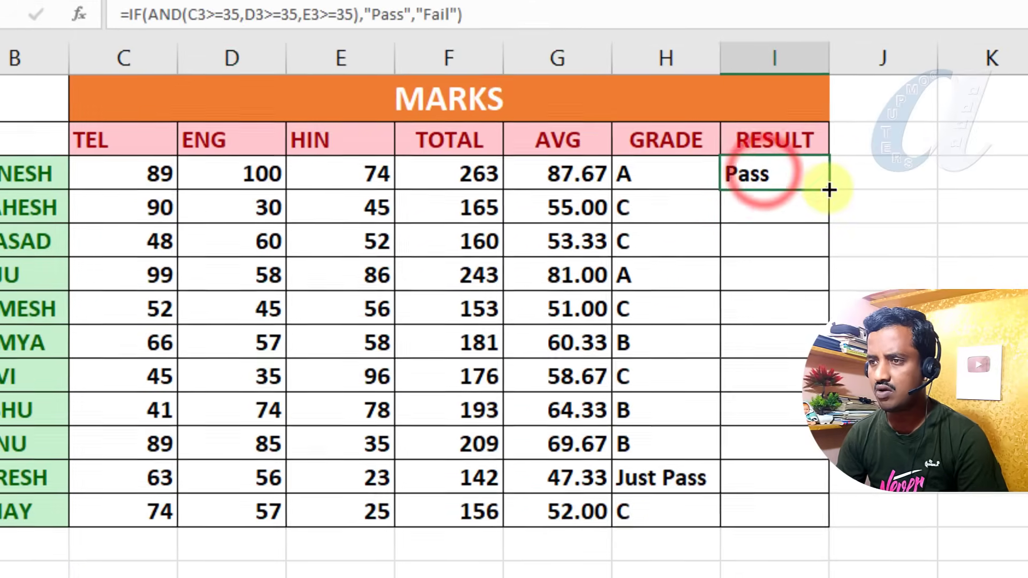
pyautogui.moveTo(828, 188); pyautogui.dragTo(758, 501)
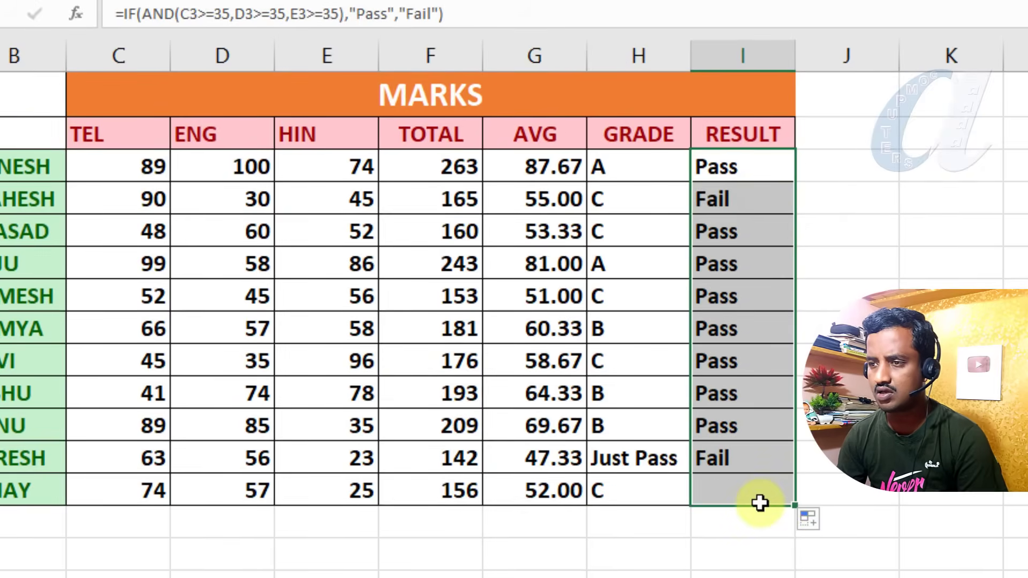
# Compare the RESULT column with the subject marks and examine the AND condition in I3's formula.
pyautogui.click(741, 201)
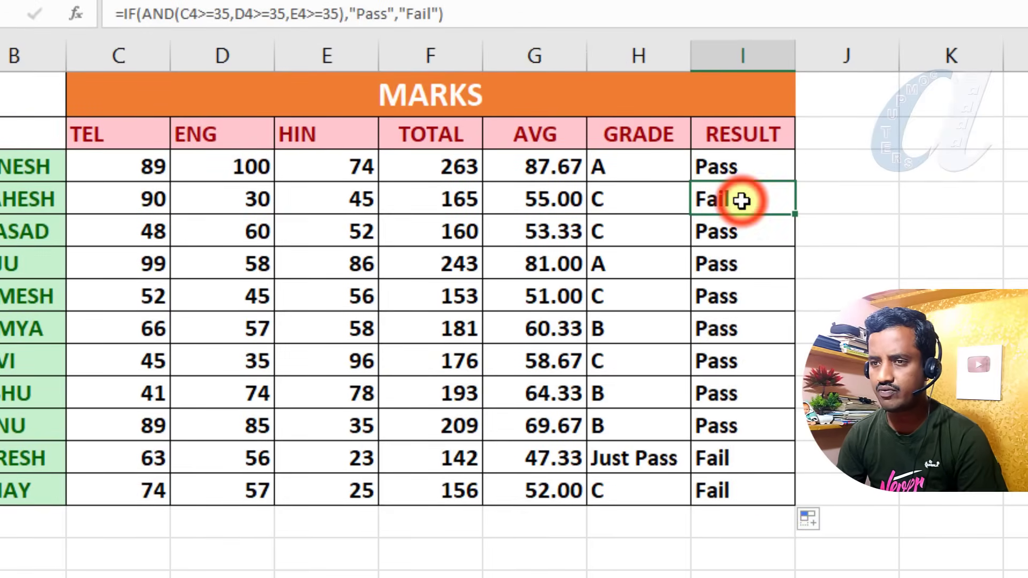
pyautogui.click(237, 201)
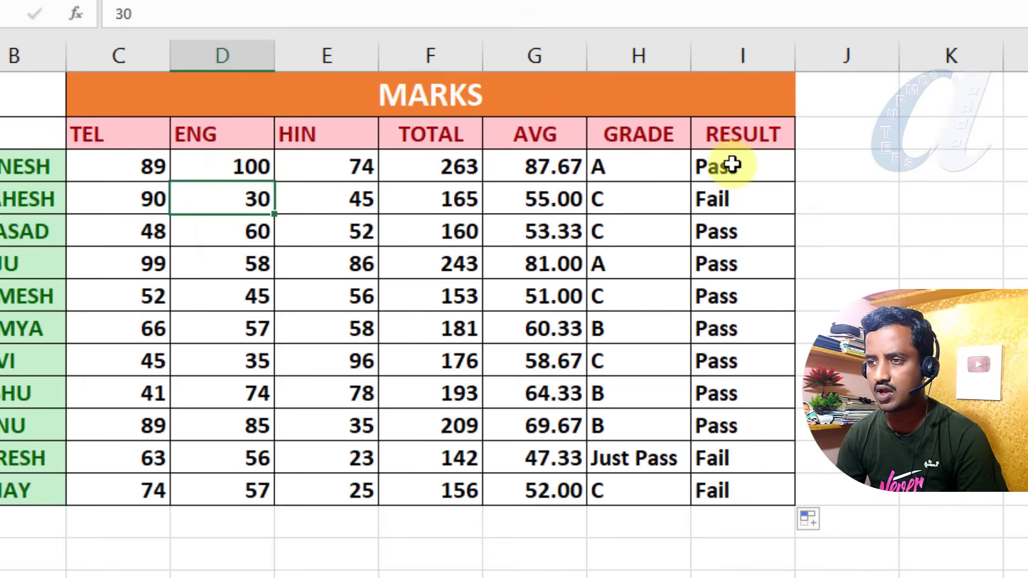
pyautogui.moveTo(731, 165); pyautogui.dragTo(721, 490)
pyautogui.click(757, 193)
pyautogui.click(765, 163)
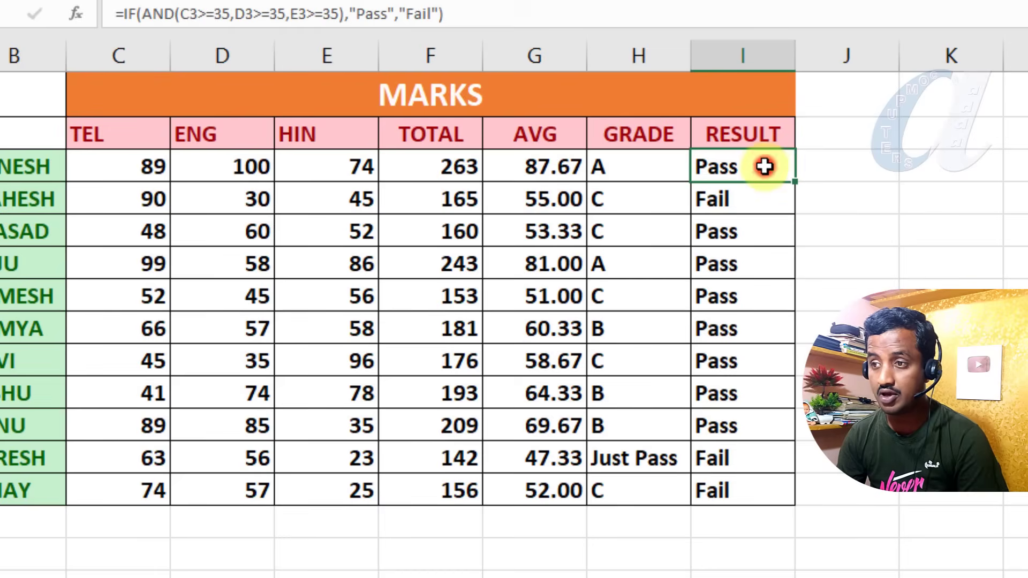
pyautogui.doubleClick(747, 166)
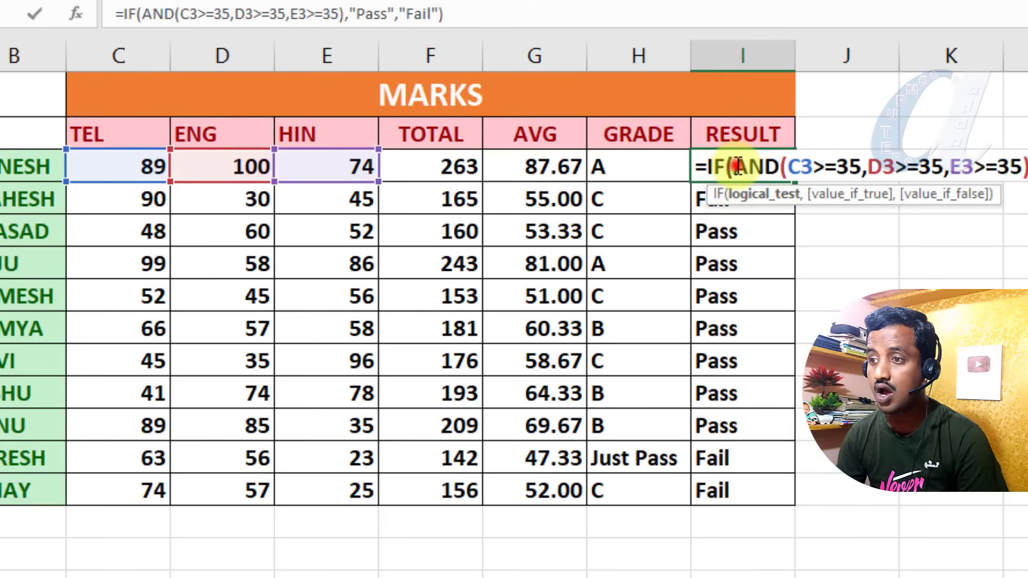
pyautogui.moveTo(738, 166); pyautogui.dragTo(781, 168)
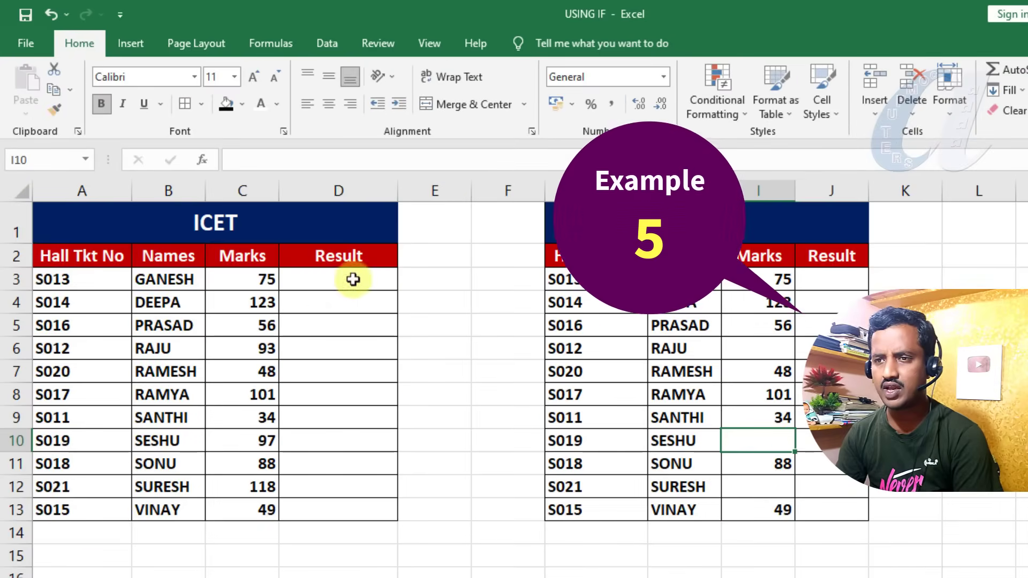
pyautogui.moveTo(241, 279); pyautogui.dragTo(255, 507)
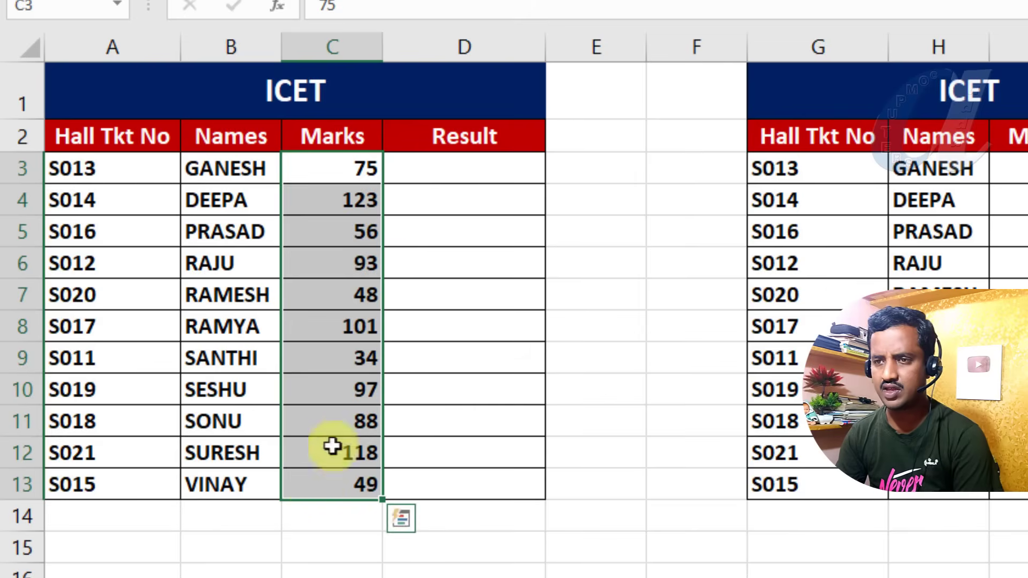
pyautogui.click(429, 160)
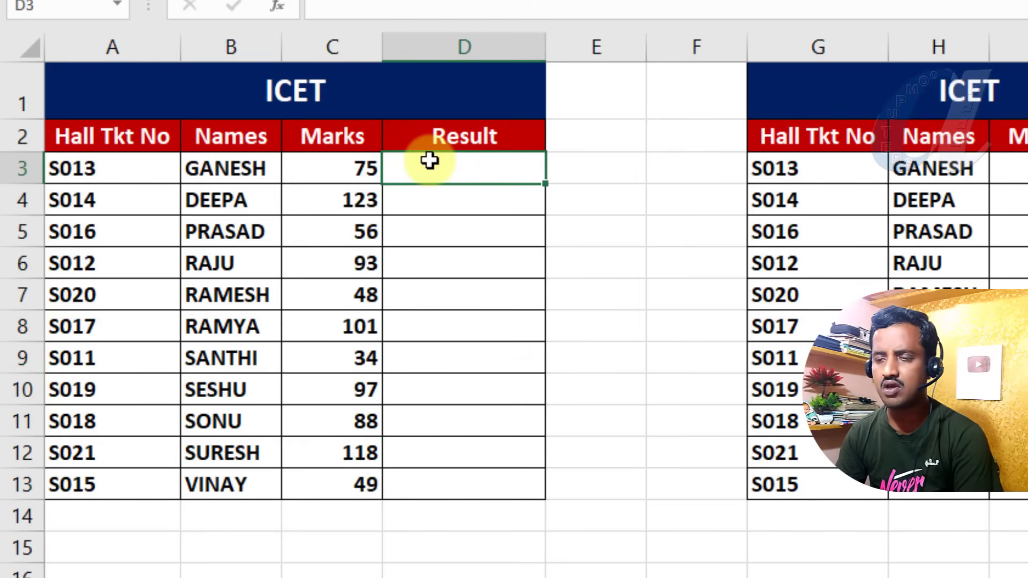
pyautogui.moveTo(337, 168); pyautogui.dragTo(326, 497)
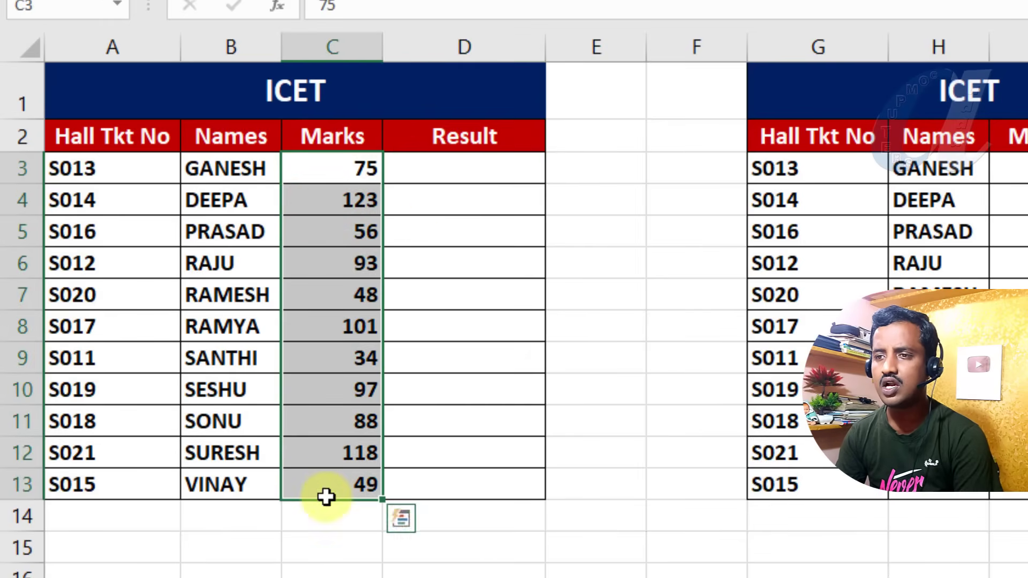
pyautogui.moveTo(447, 166); pyautogui.dragTo(420, 496)
# Start an IF formula in D3 of the first ICET table with the logical test C3>=50.
pyautogui.click(453, 169)
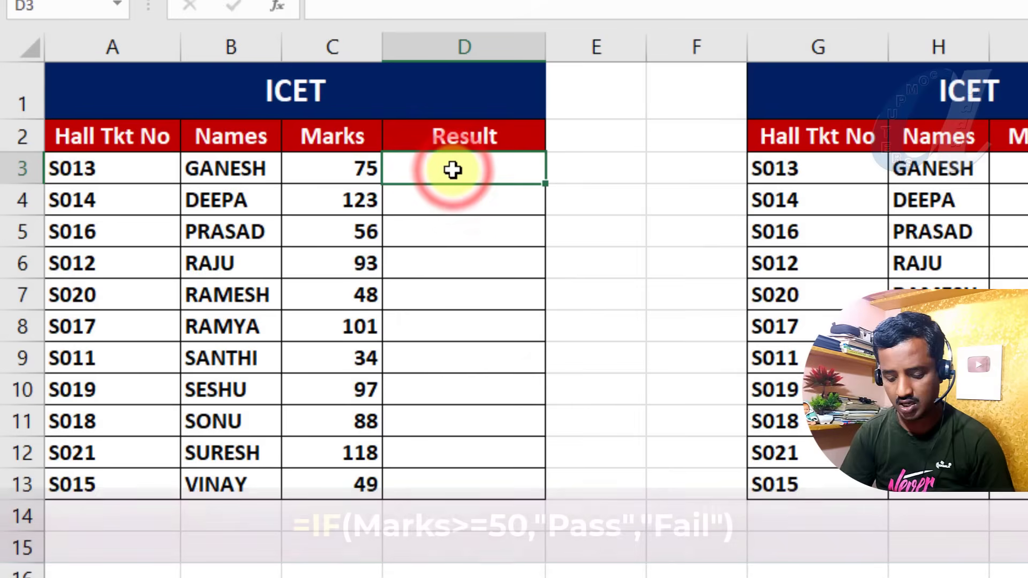
pyautogui.write('=if')
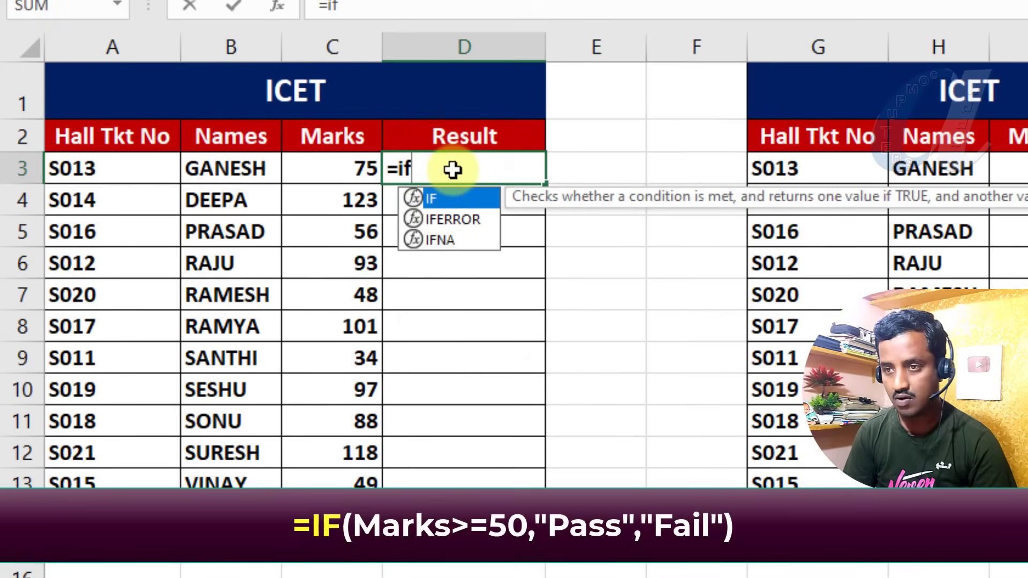
pyautogui.write('(')
pyautogui.click(341, 169)
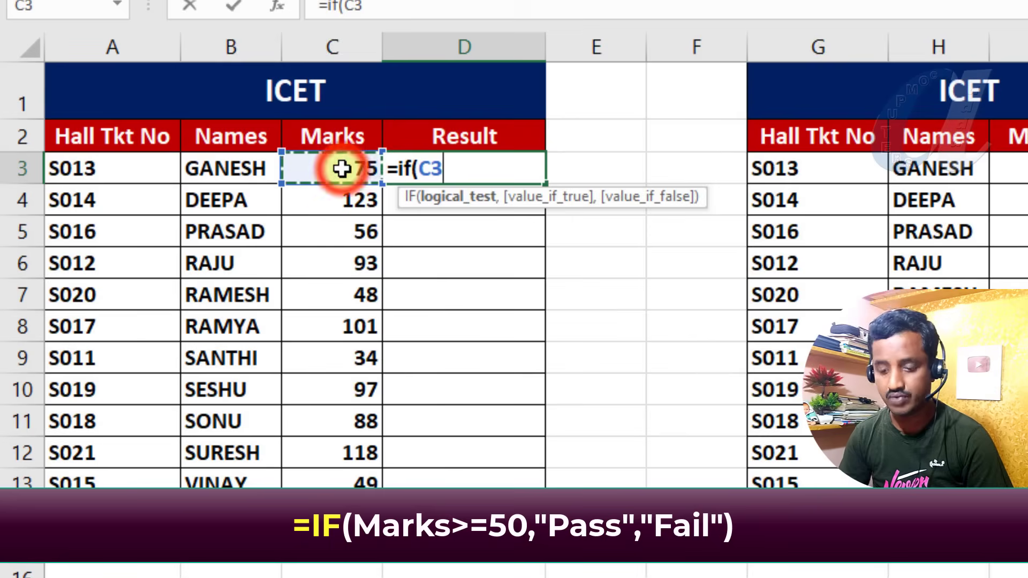
pyautogui.write('>=')
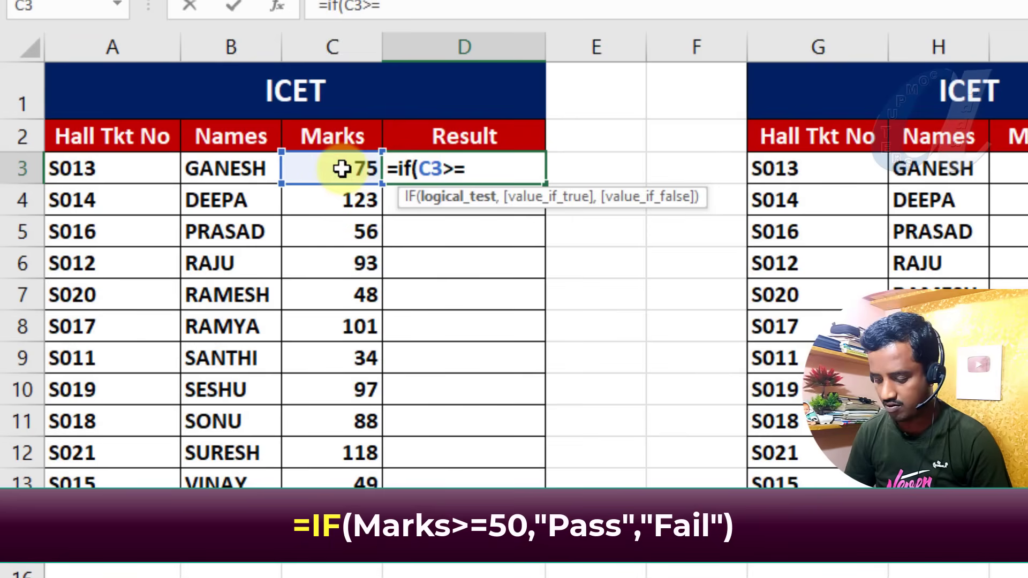
pyautogui.write('50,')
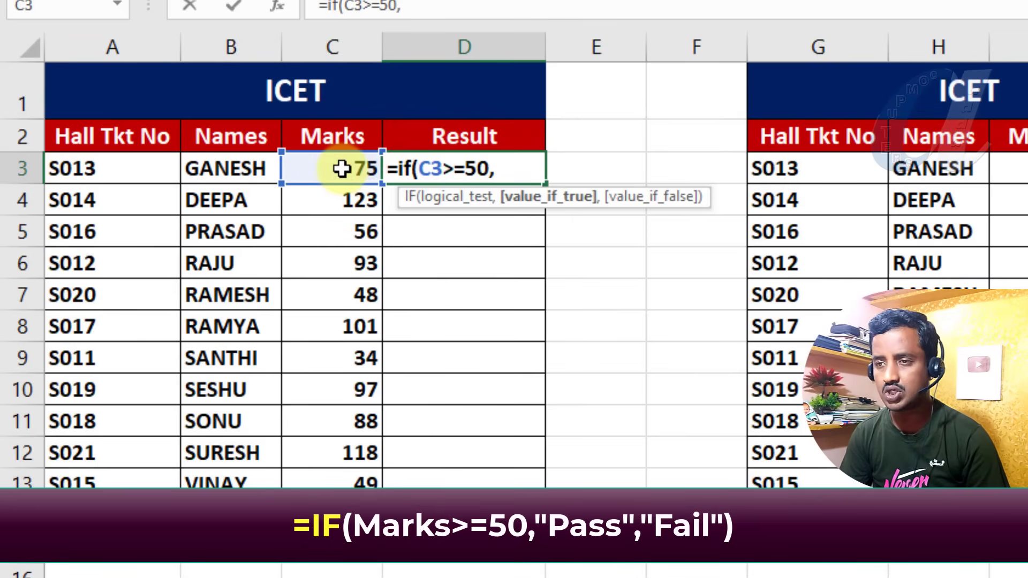
# Set "Pass" as the true value and "Fail" as the false value in D3's IF, then close and commit the formula.
pyautogui.write('"P')
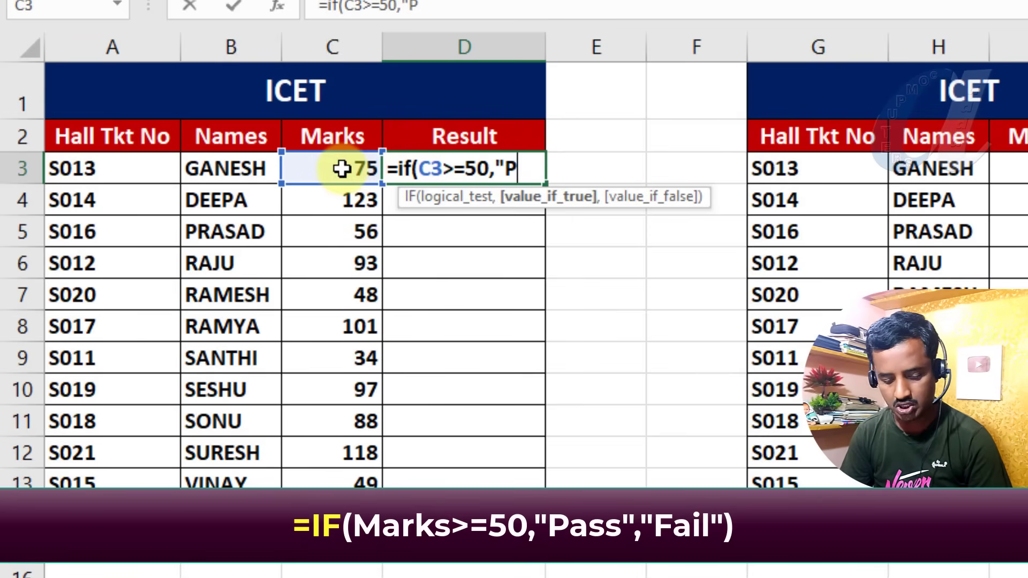
pyautogui.write('ass"')
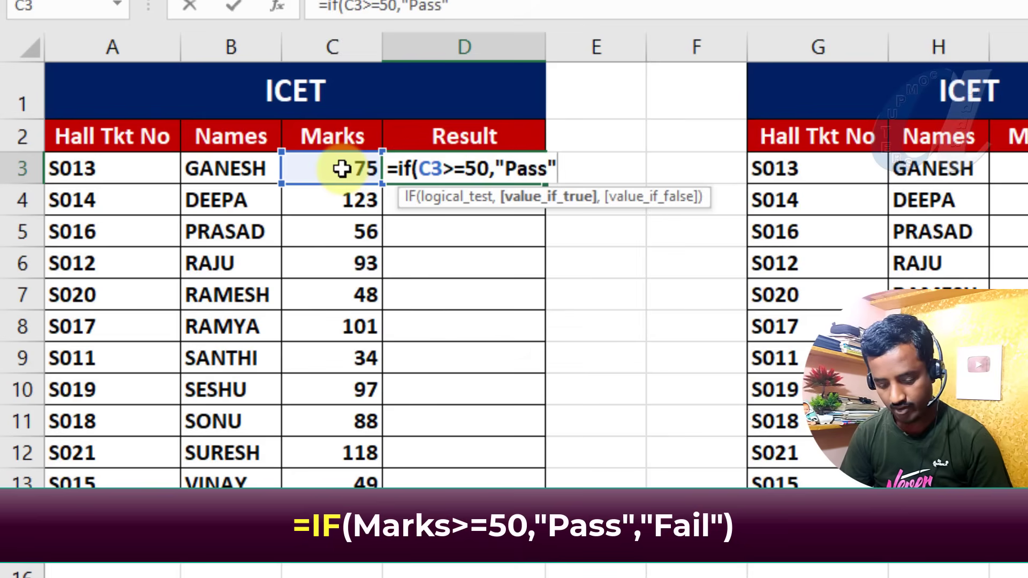
pyautogui.write(',"')
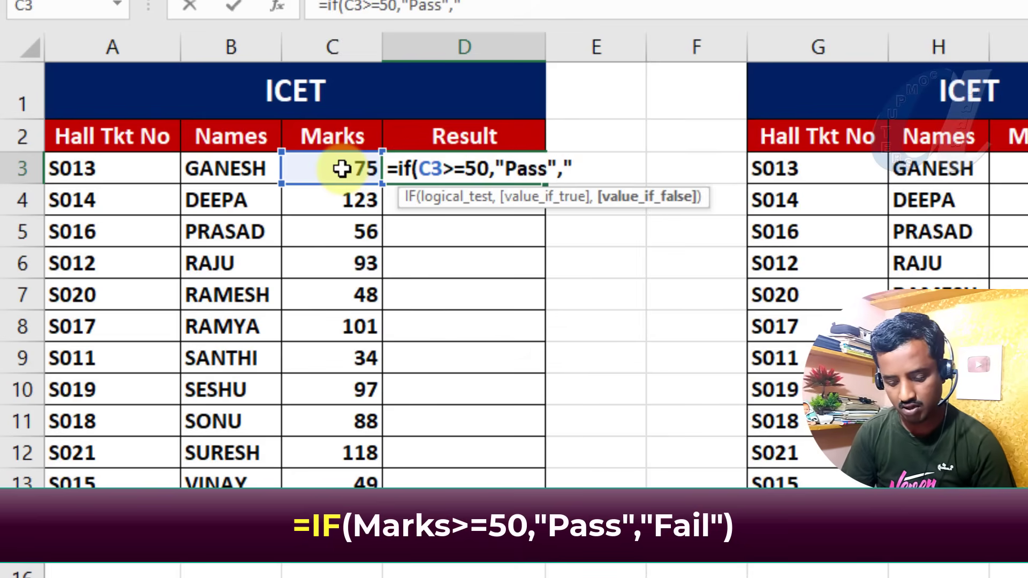
pyautogui.write('Fail"')
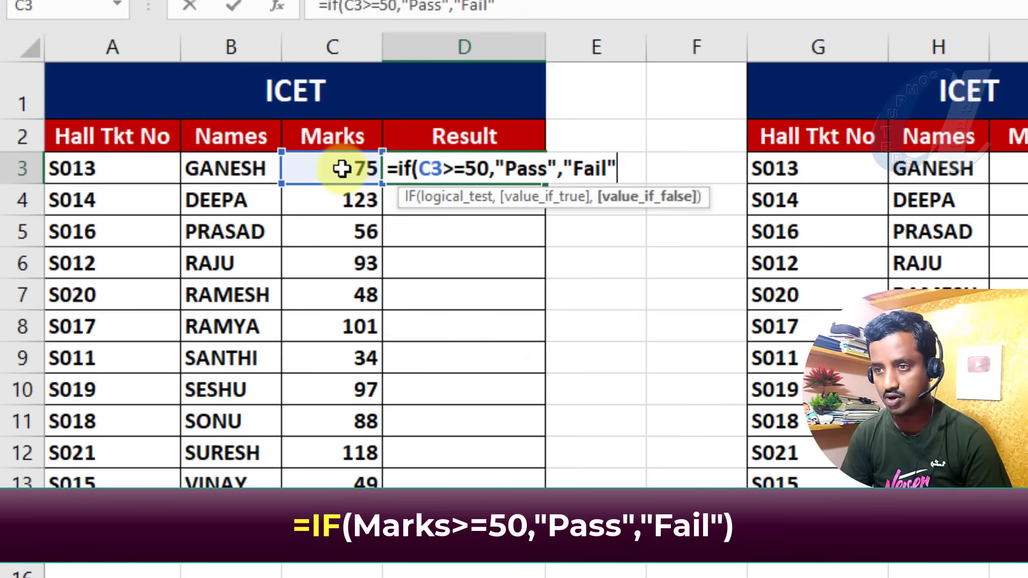
pyautogui.write(')')
pyautogui.press('Return')
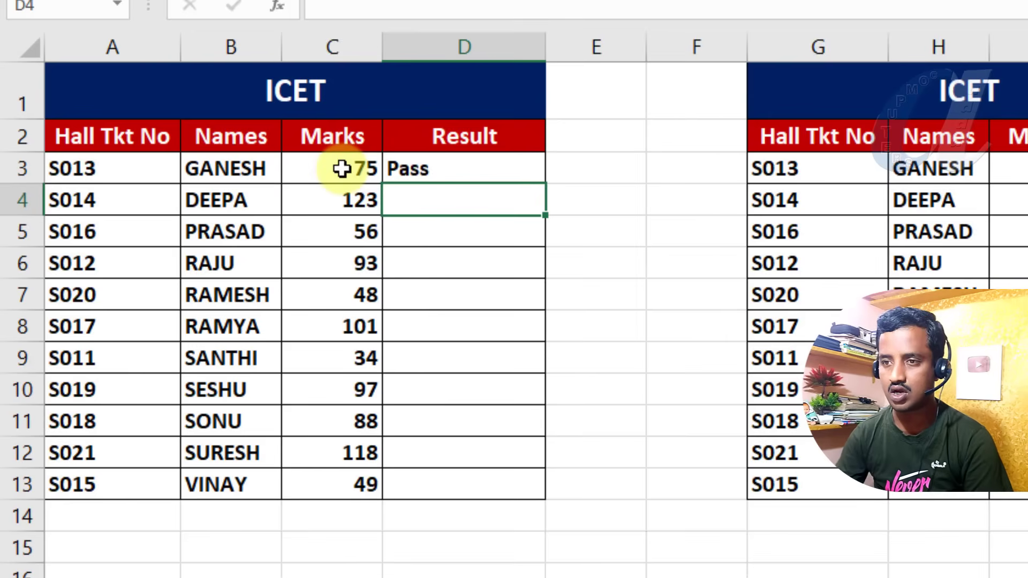
# Fill the D3 formula down the first ICET table's Result column through D13.
pyautogui.click(434, 169)
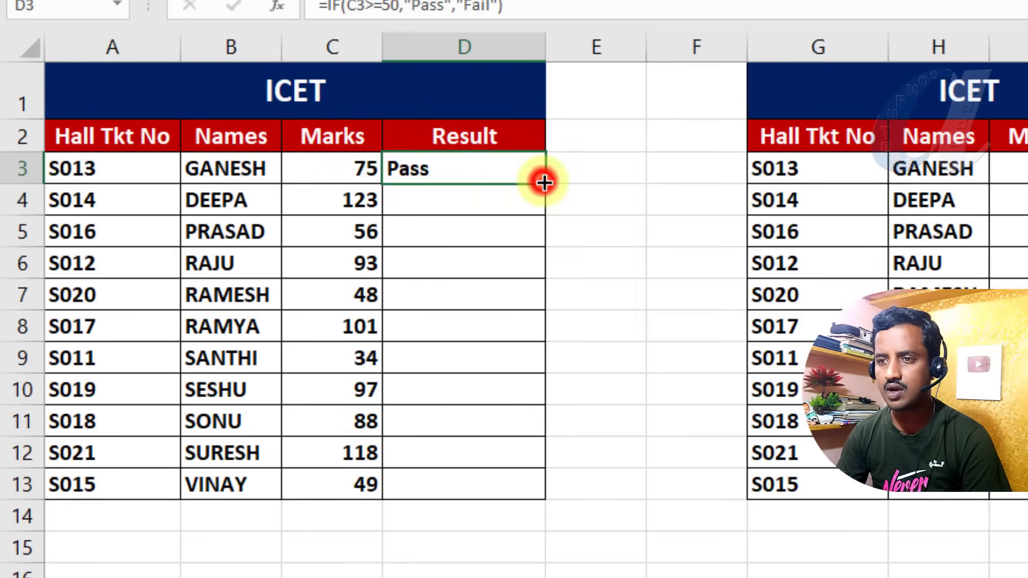
pyautogui.doubleClick(544, 183)
pyautogui.moveTo(450, 170); pyautogui.dragTo(436, 484)
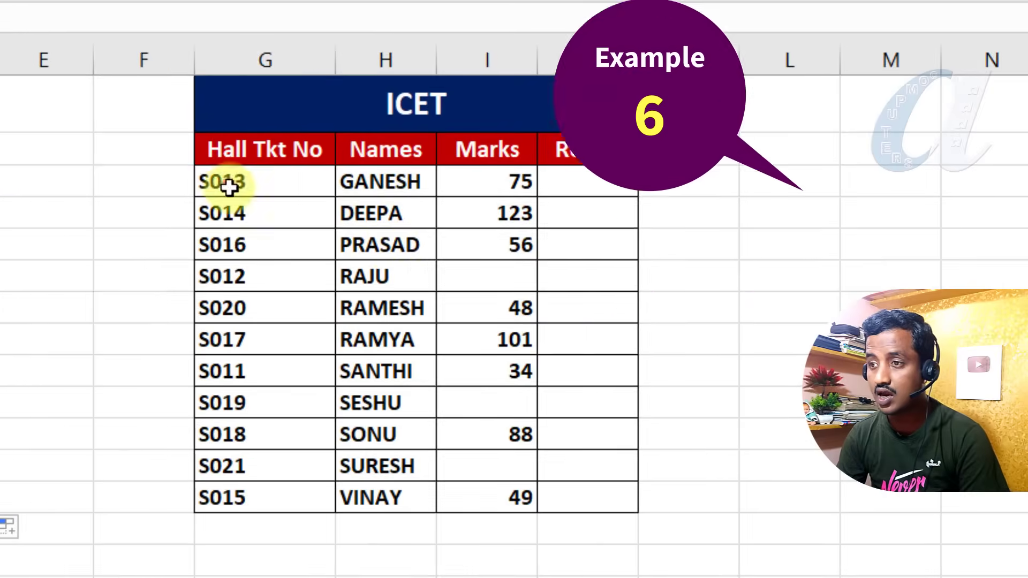
# Examine the second ICET table's Marks column for blank entries, along with its Result column.
pyautogui.moveTo(229, 186); pyautogui.dragTo(572, 494)
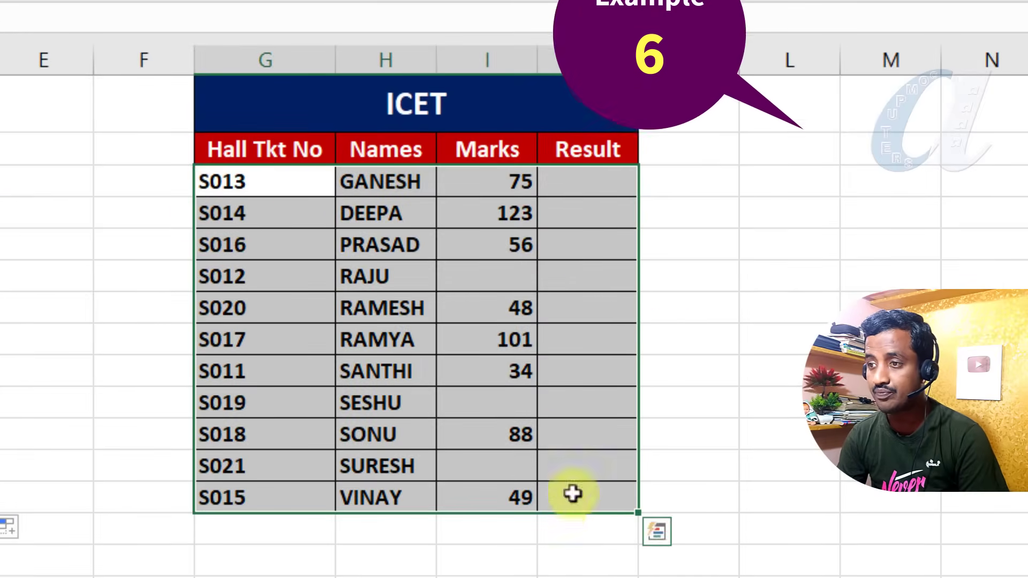
pyautogui.click(494, 275)
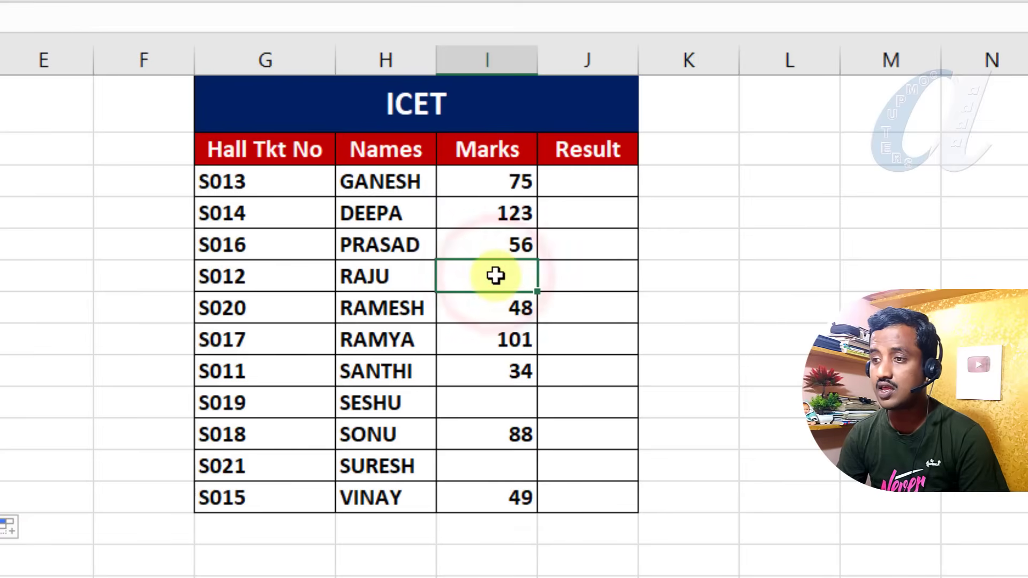
pyautogui.click(487, 398)
pyautogui.click(487, 465)
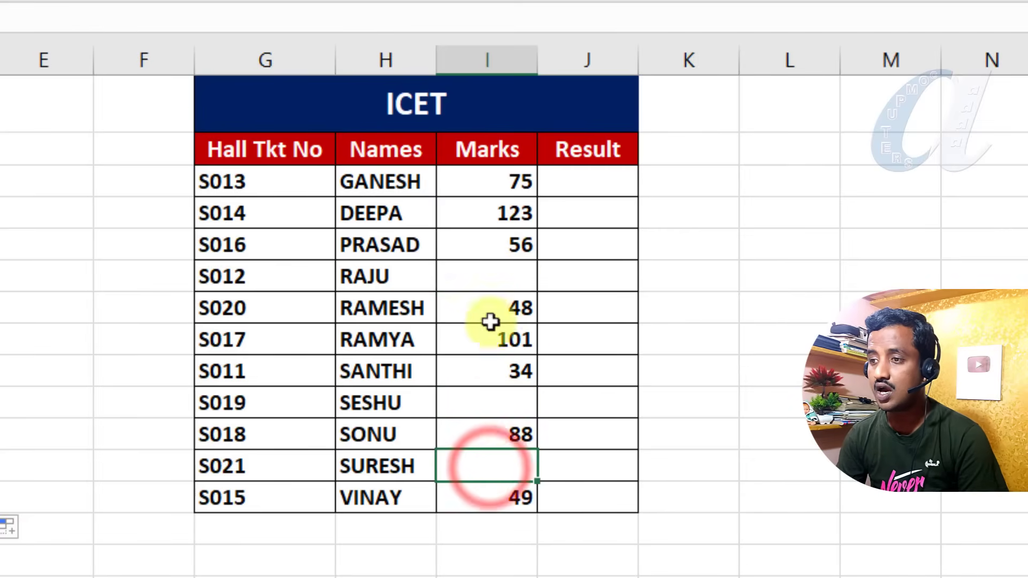
pyautogui.click(488, 275)
pyautogui.click(488, 406)
pyautogui.click(487, 458)
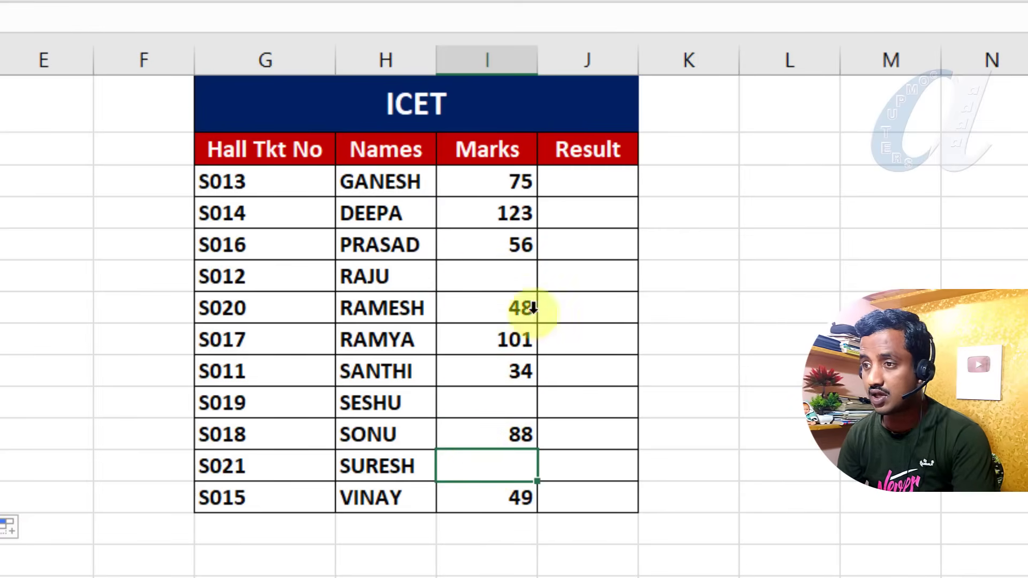
pyautogui.moveTo(585, 182); pyautogui.dragTo(592, 497)
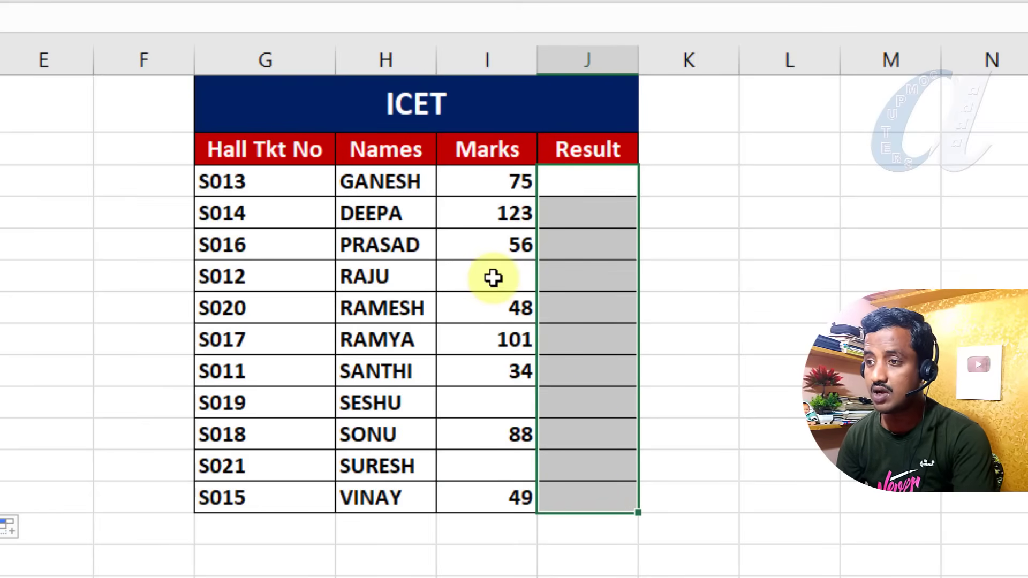
pyautogui.click(493, 277)
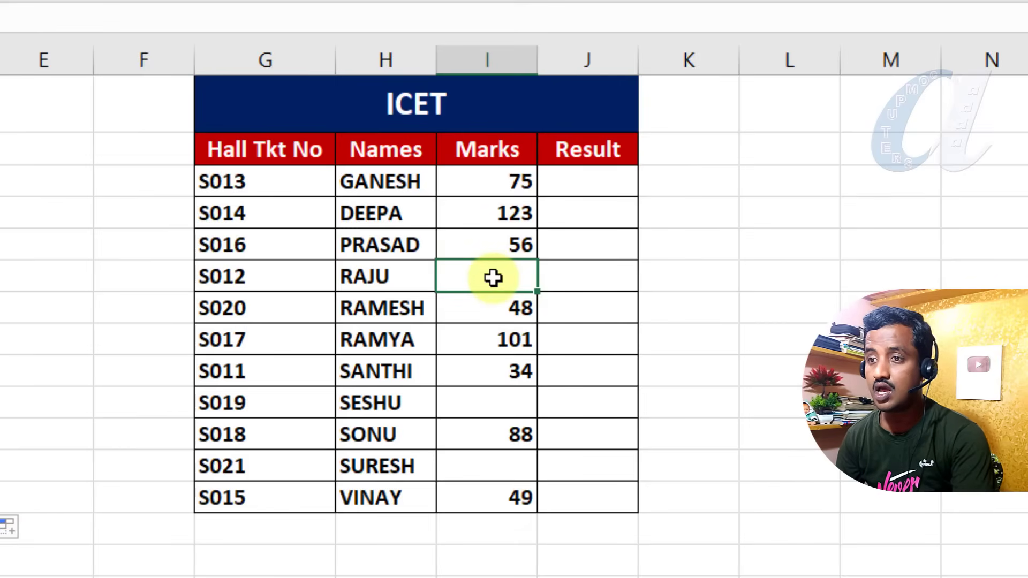
pyautogui.moveTo(586, 183)
pyautogui.mouseDown()
pyautogui.moveTo(592, 422)
pyautogui.moveTo(582, 495)
pyautogui.mouseUp()
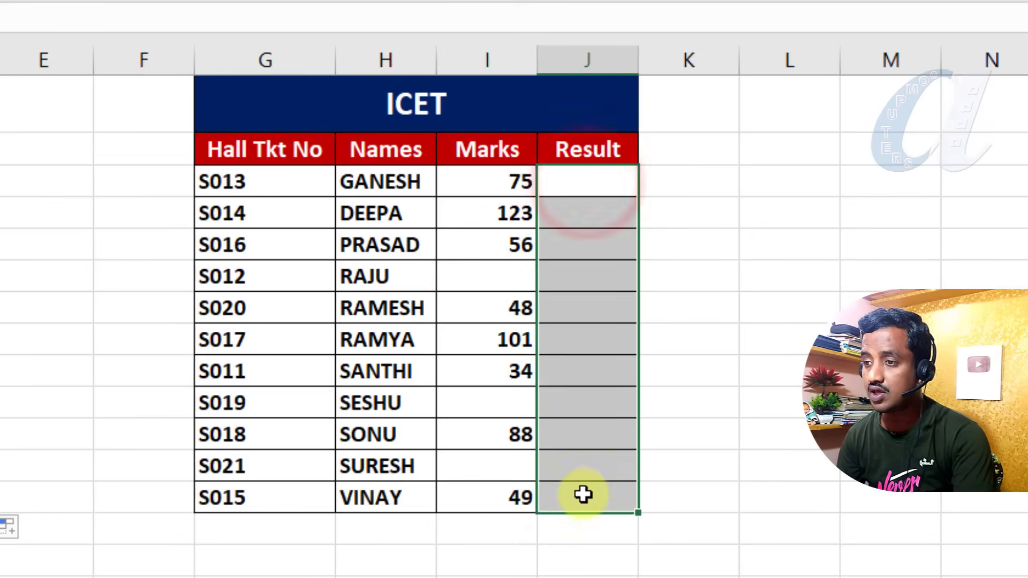
# Start an IF formula in J3 of the second ICET table with the test I3="" and "Absent" as the true value.
pyautogui.click(585, 181)
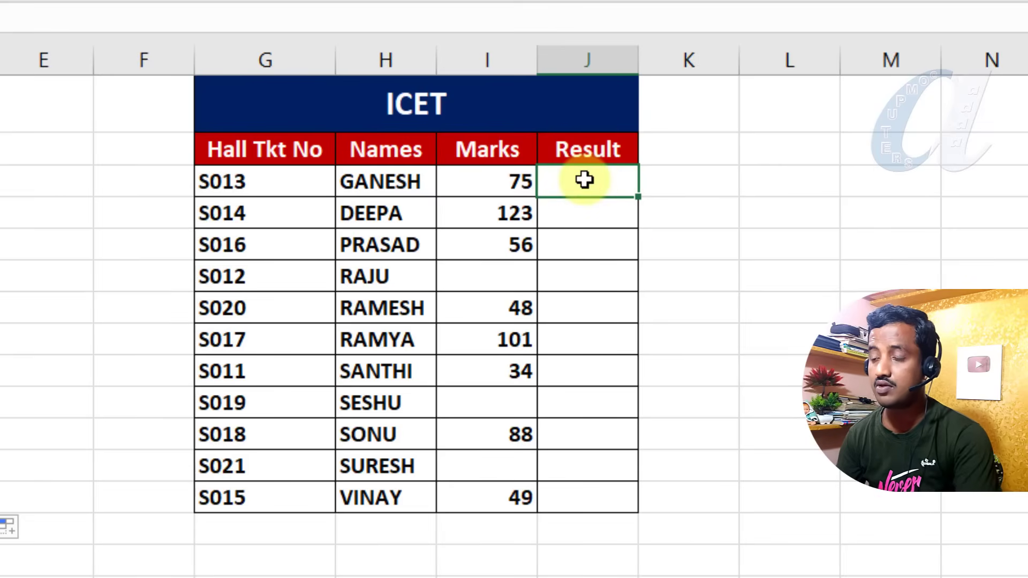
pyautogui.write('=i')
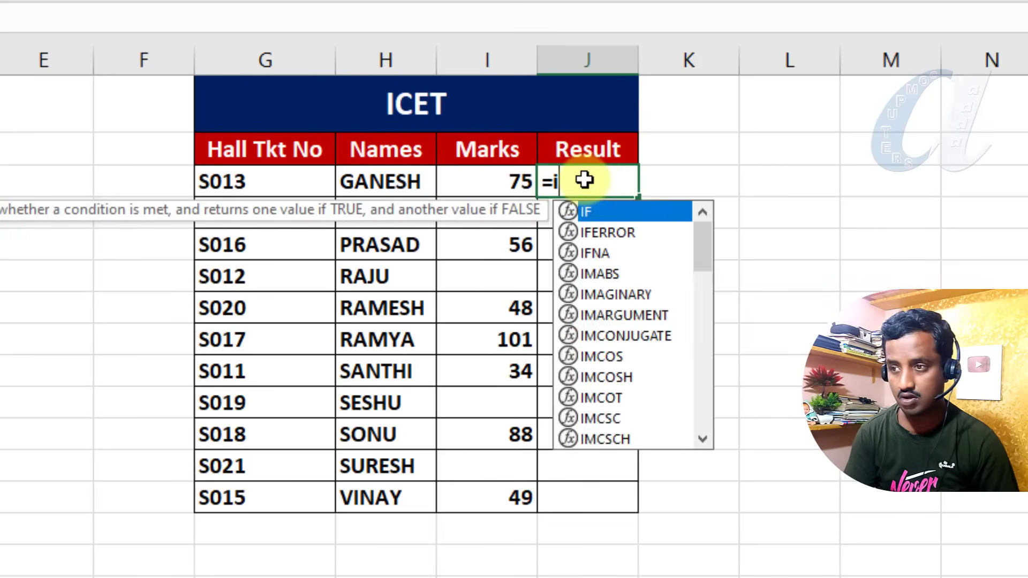
pyautogui.write('f(')
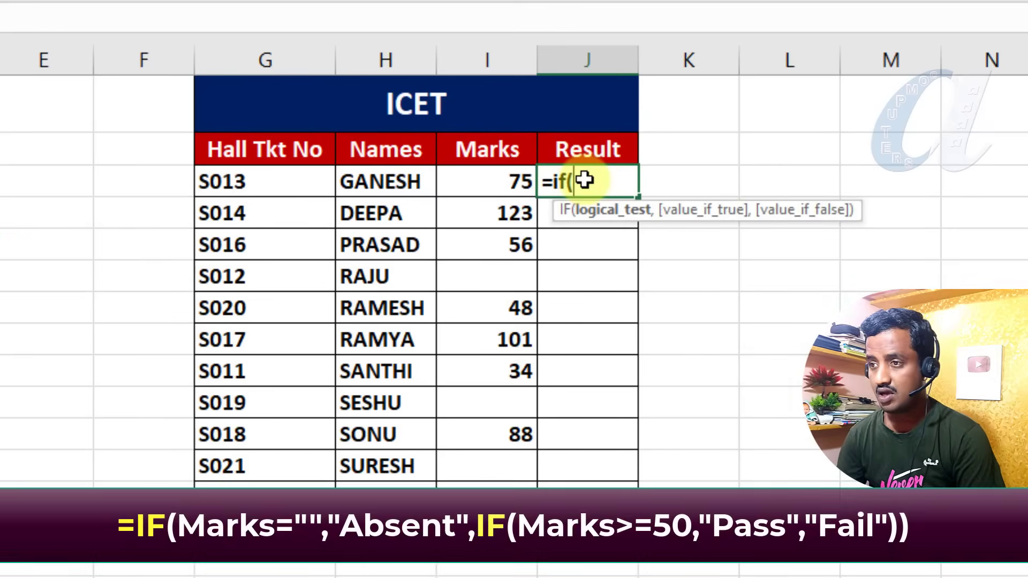
pyautogui.click(465, 184)
pyautogui.write('=')
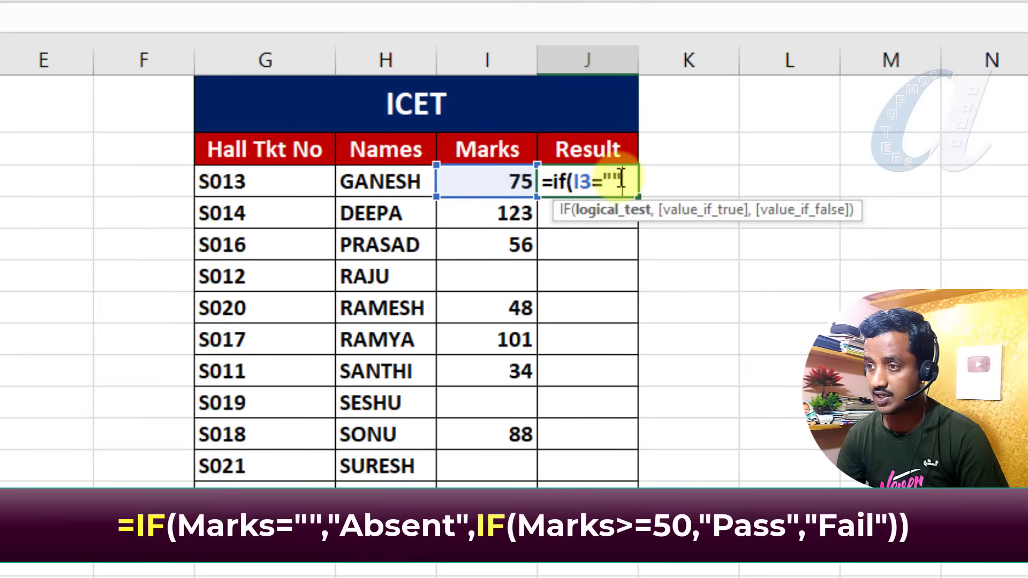
pyautogui.write(',"Absent')
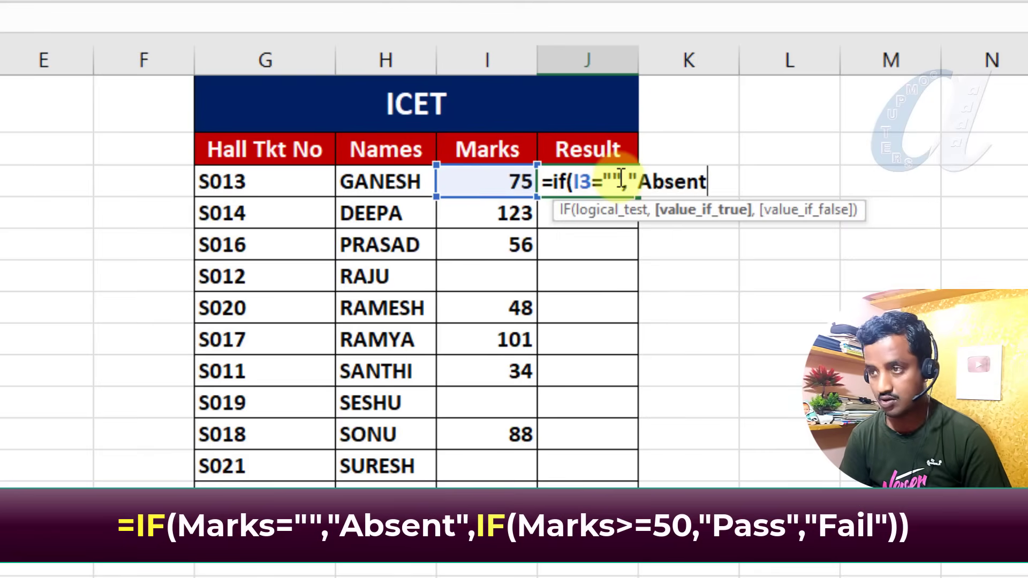
pyautogui.write('"')
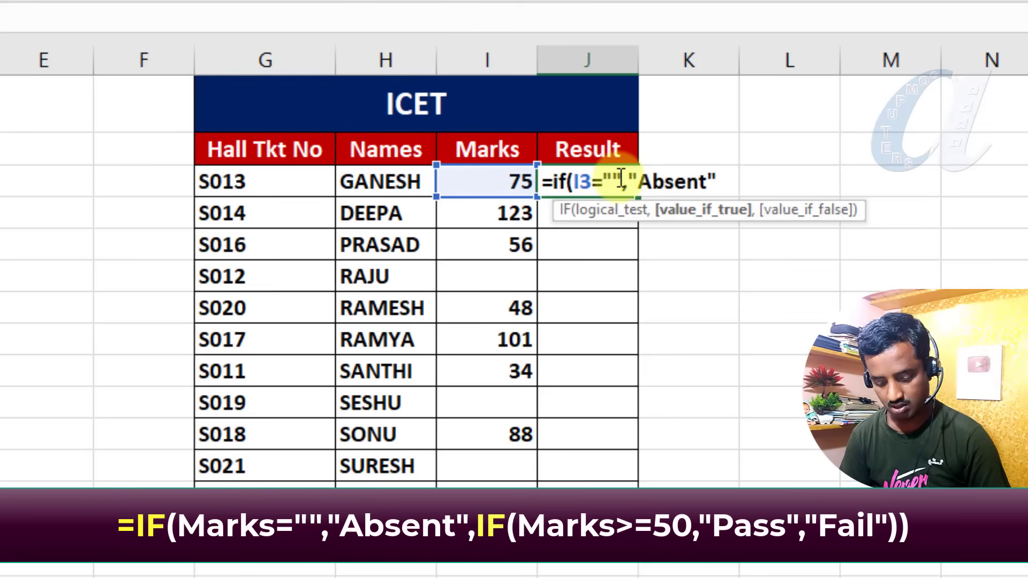
pyautogui.write(',')
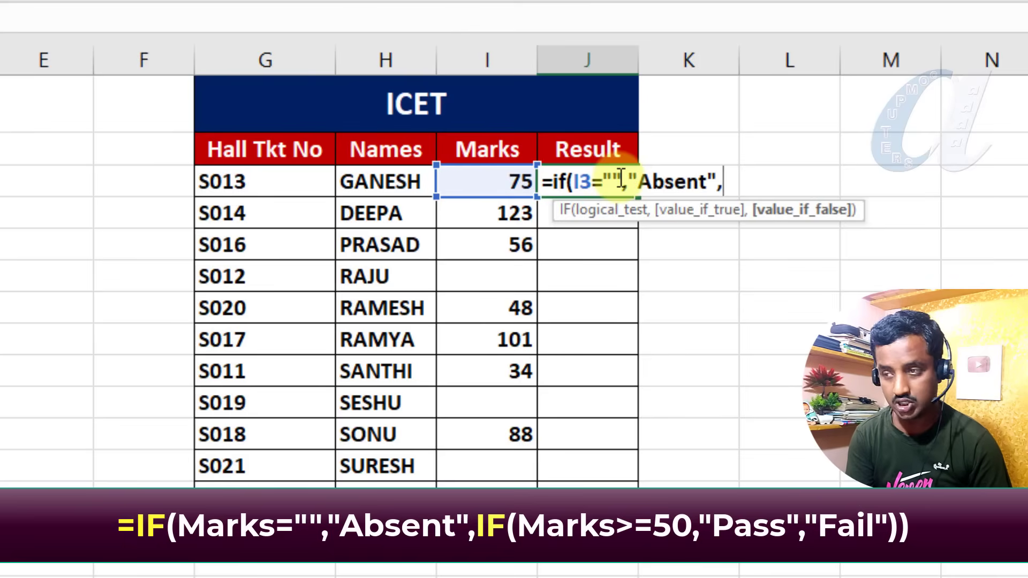
# Nest IF(I3>=50,"Pass","Fail") as the false value in J3's formula, then close both functions and commit it.
pyautogui.write('f(')
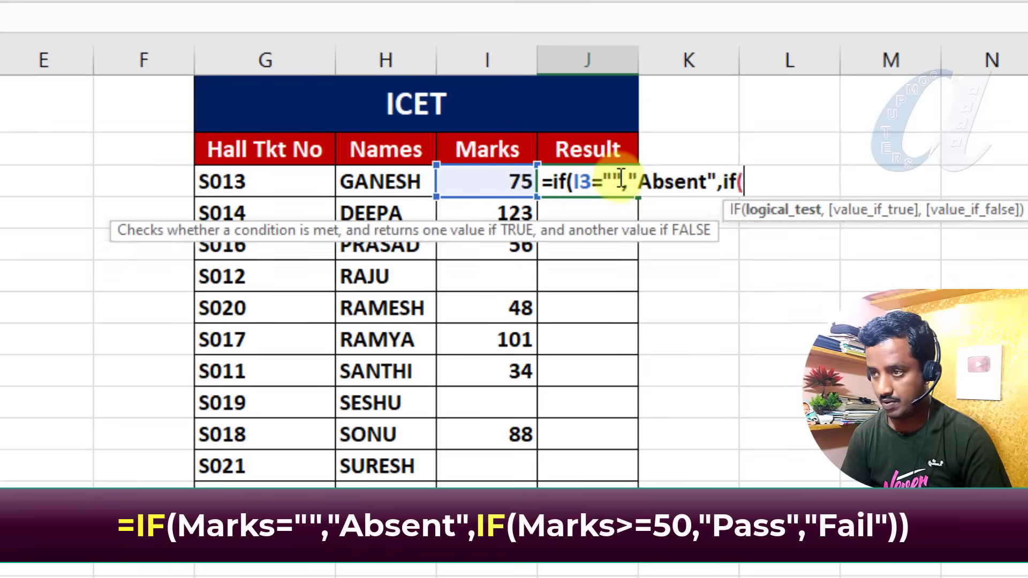
pyautogui.click(491, 184)
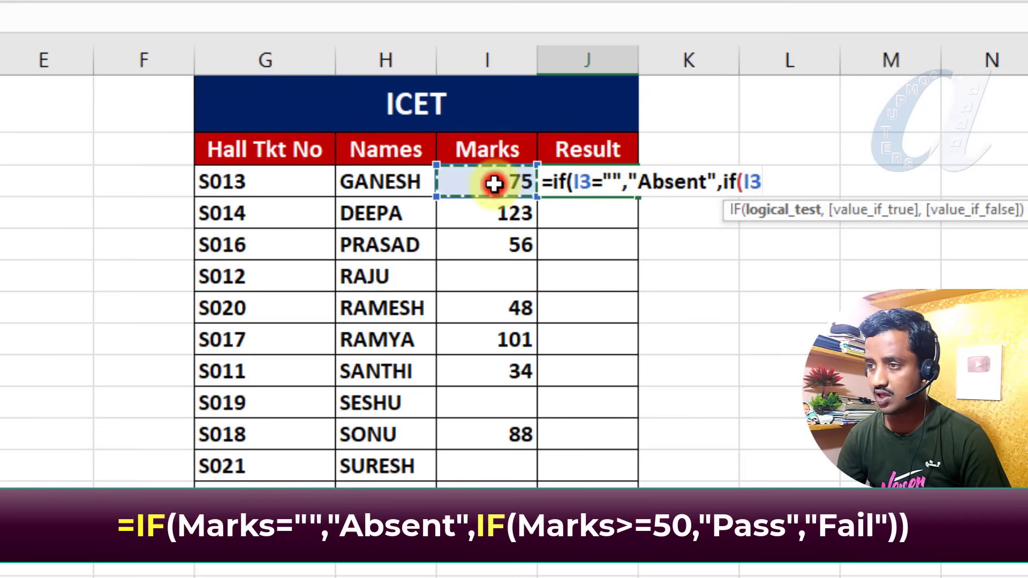
pyautogui.write('>')
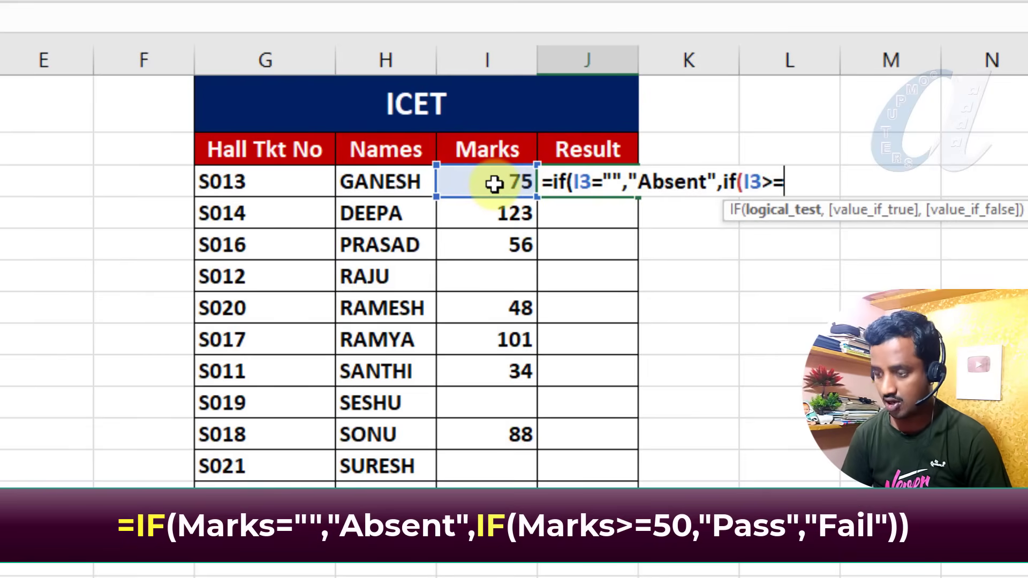
pyautogui.write('=50,')
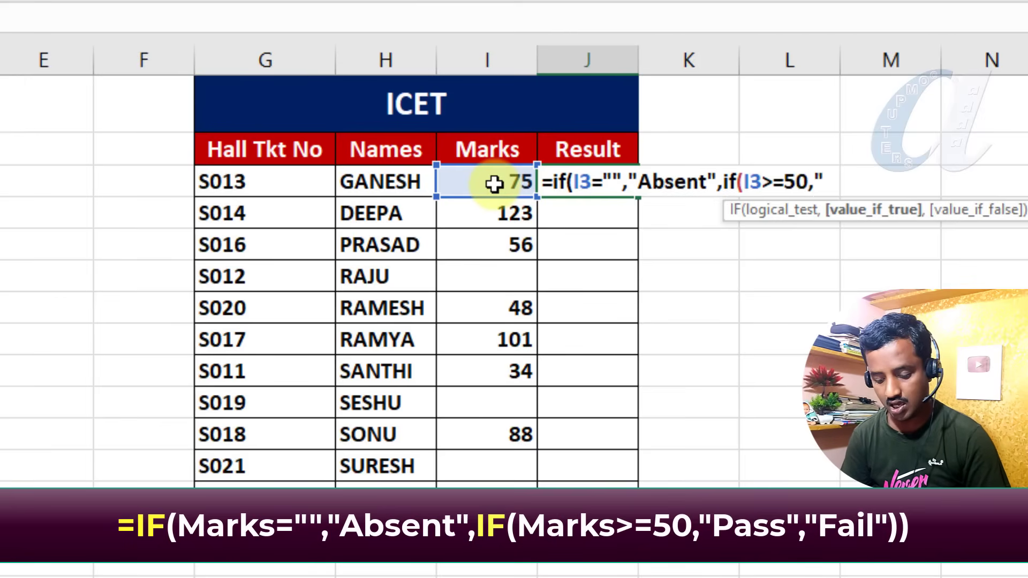
pyautogui.write('"Pass","F')
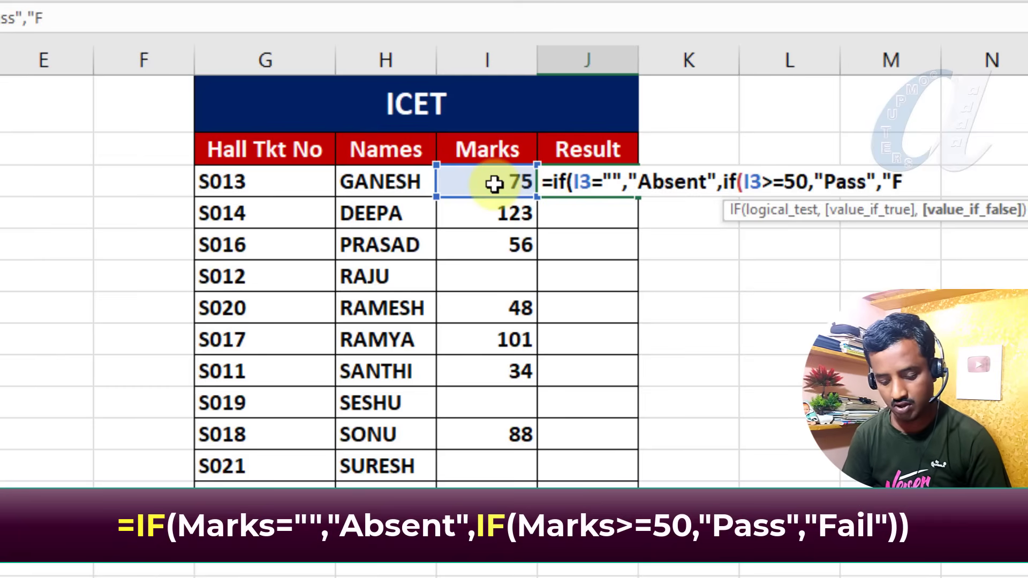
pyautogui.write('ail")')
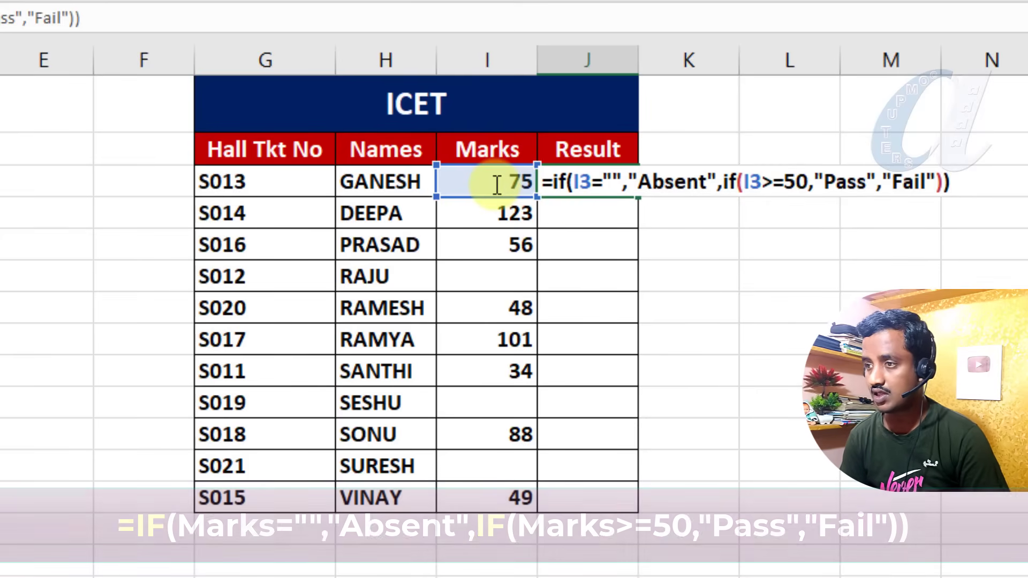
pyautogui.press('Return')
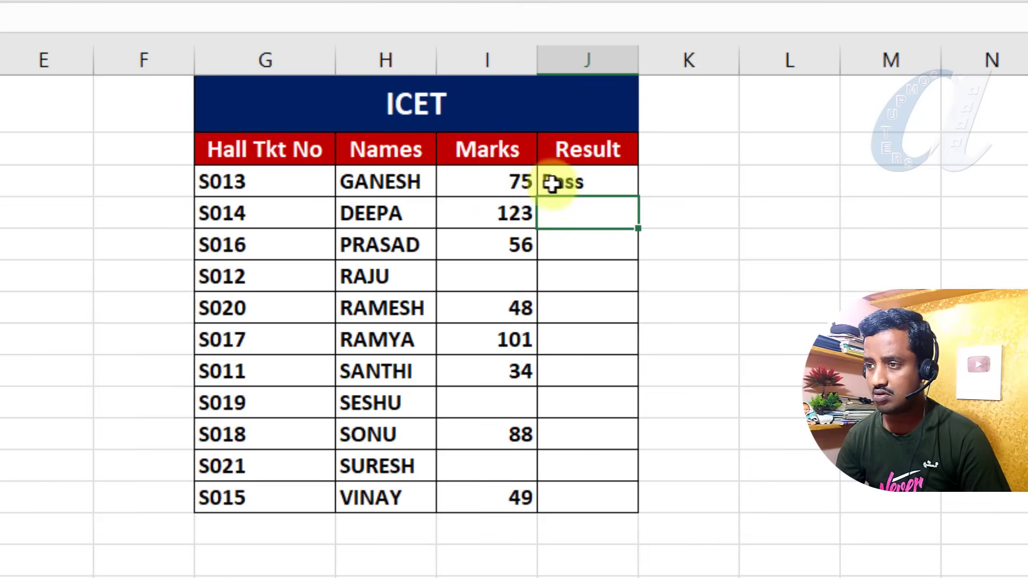
# Fill the J3 formula down the second ICET table's Result column through J13.
pyautogui.click(587, 183)
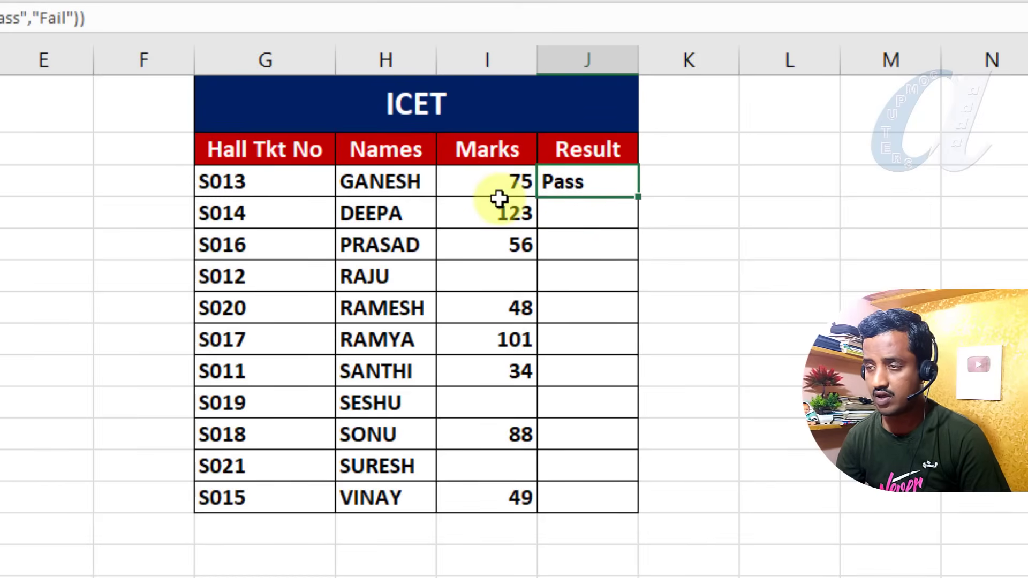
pyautogui.moveTo(640, 198); pyautogui.dragTo(618, 515)
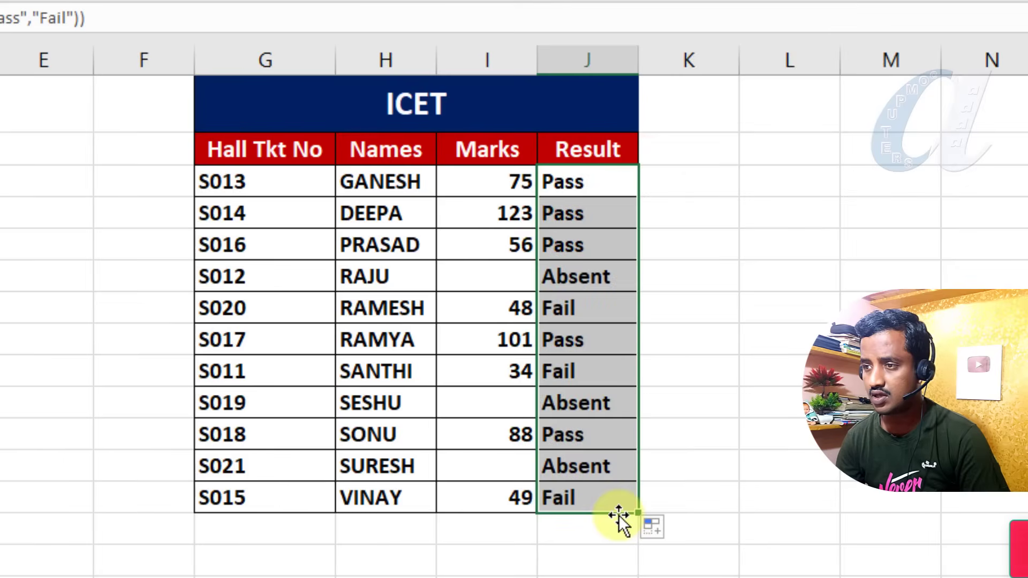
pyautogui.click(493, 466)
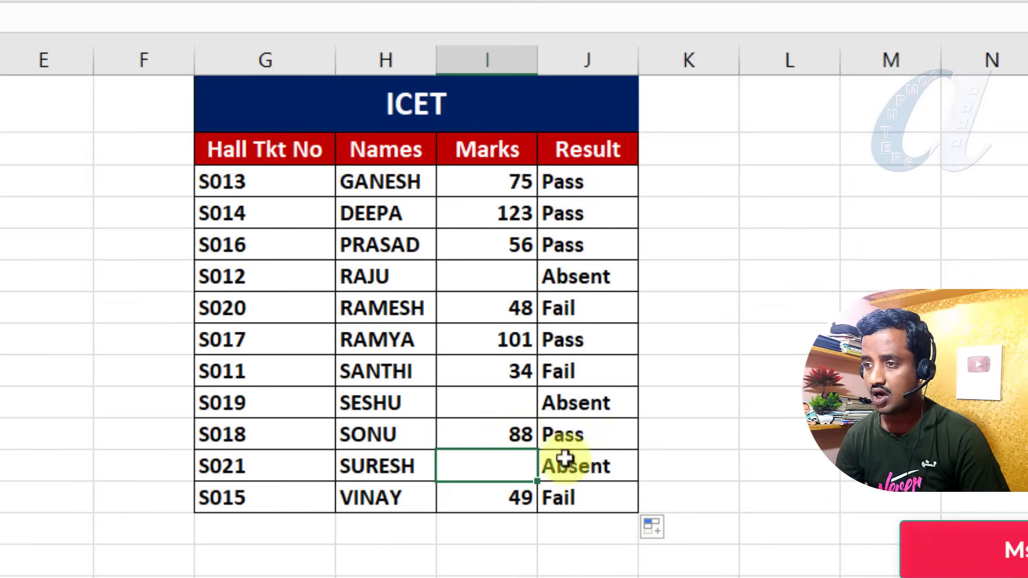
# Test the result formula for hall ticket S011 by clearing its marks in I9 and entering 56.
pyautogui.click(500, 371)
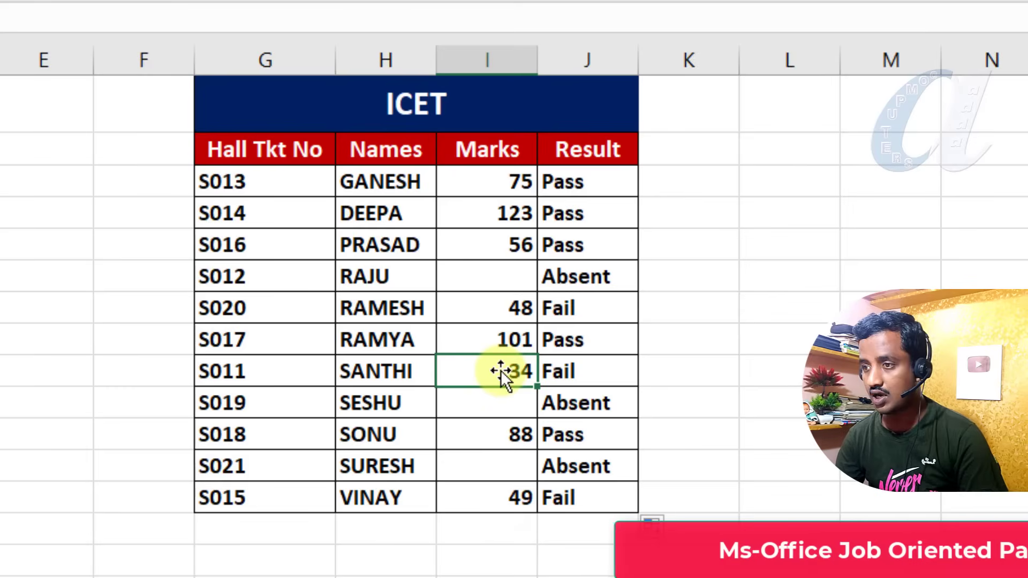
pyautogui.press('Delete')
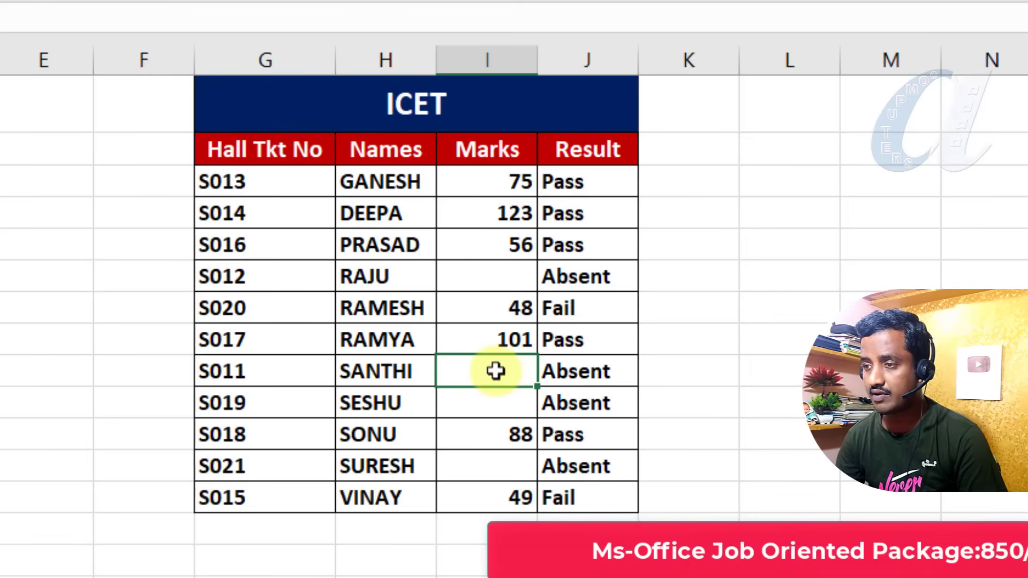
pyautogui.click(489, 370)
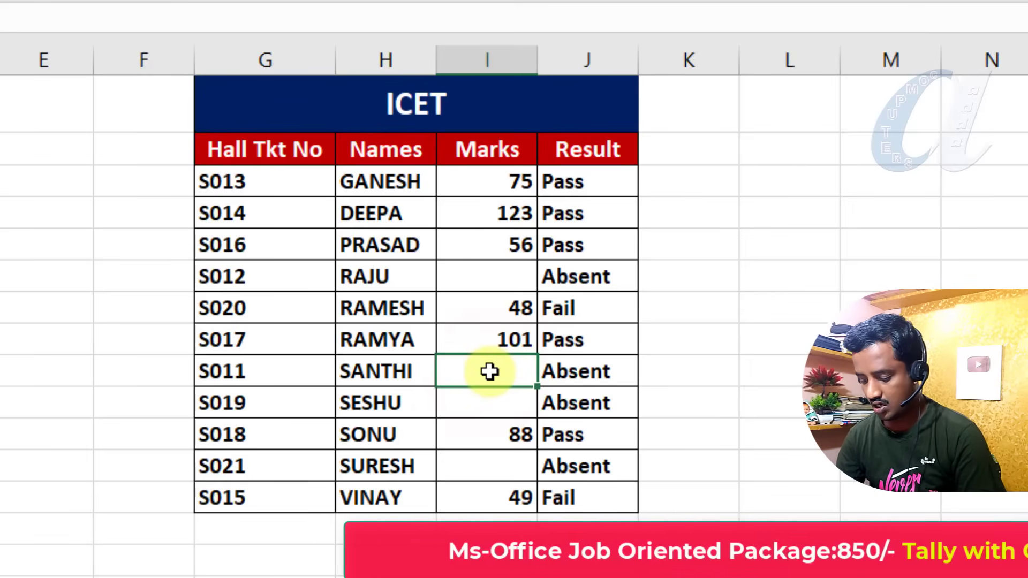
pyautogui.write('56')
pyautogui.click(857, 371)
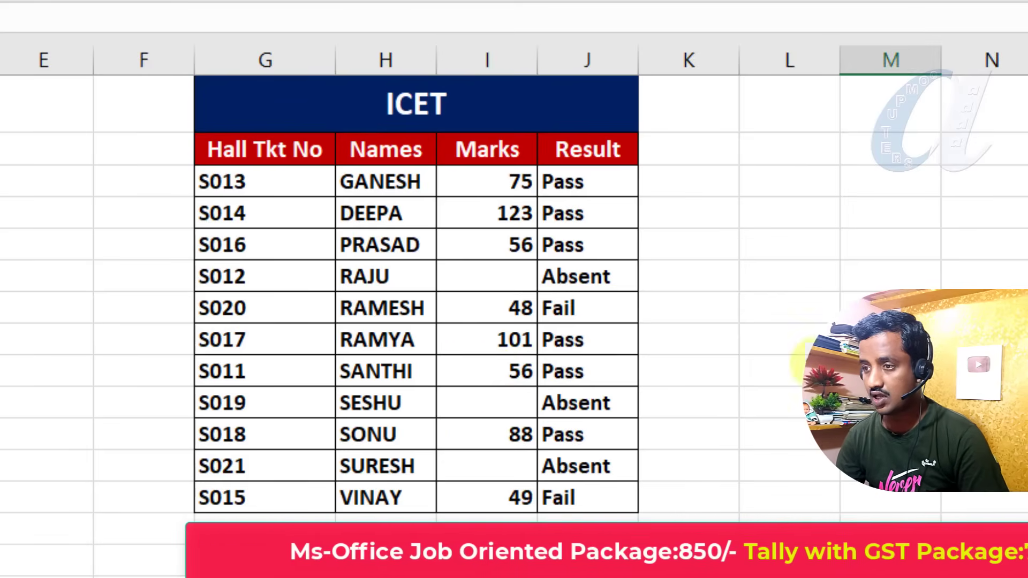
# Set the S011 marks in I9 to 40 and check the Result column.
pyautogui.click(489, 368)
pyautogui.write('40')
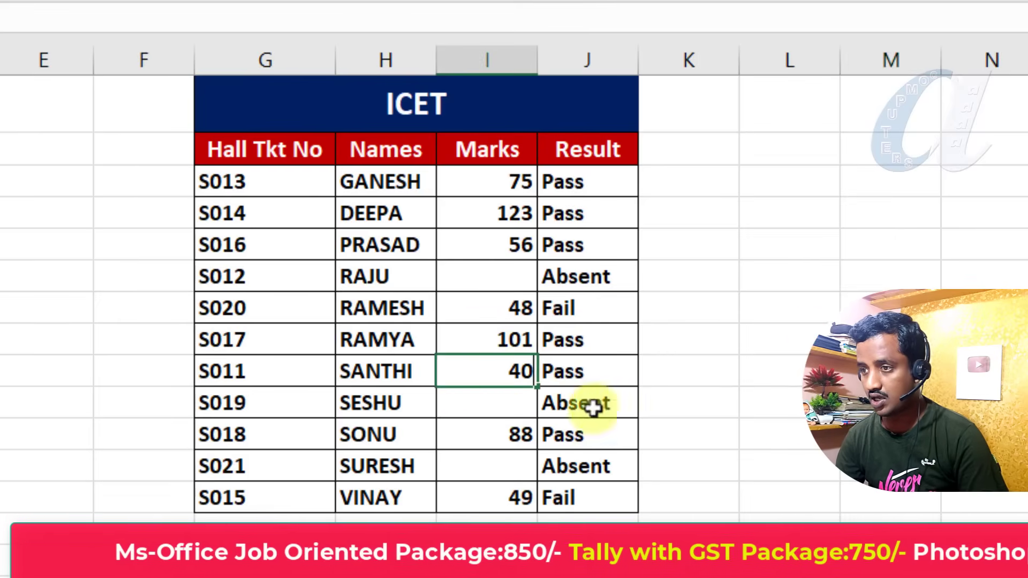
pyautogui.click(788, 485)
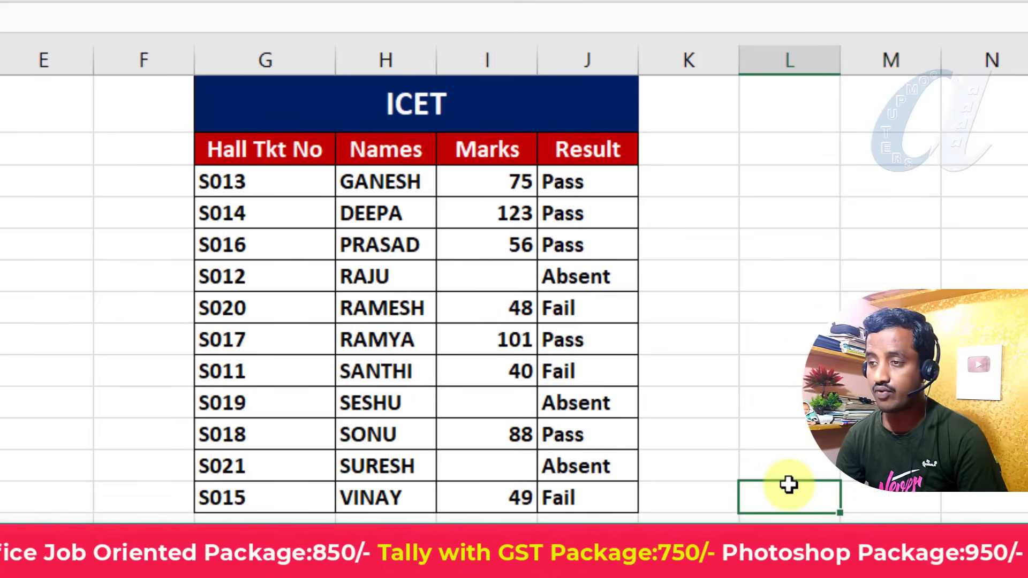
pyautogui.moveTo(596, 181); pyautogui.dragTo(590, 497)
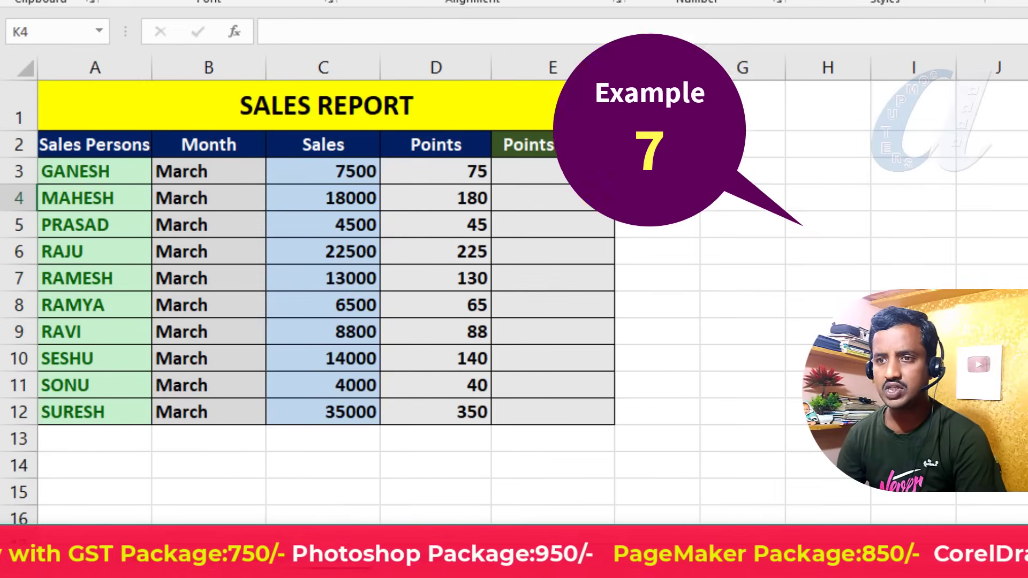
# Examine the Sales Report table's Sales Persons, Month, Sales and Points columns on the Example 7 sheet.
pyautogui.moveTo(81, 114); pyautogui.dragTo(518, 410)
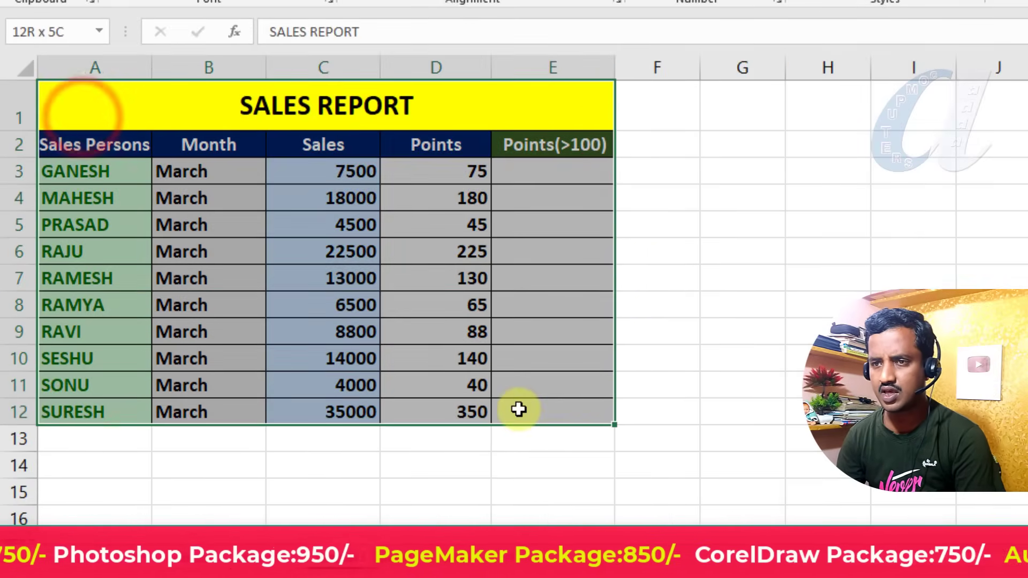
pyautogui.moveTo(75, 170); pyautogui.dragTo(94, 402)
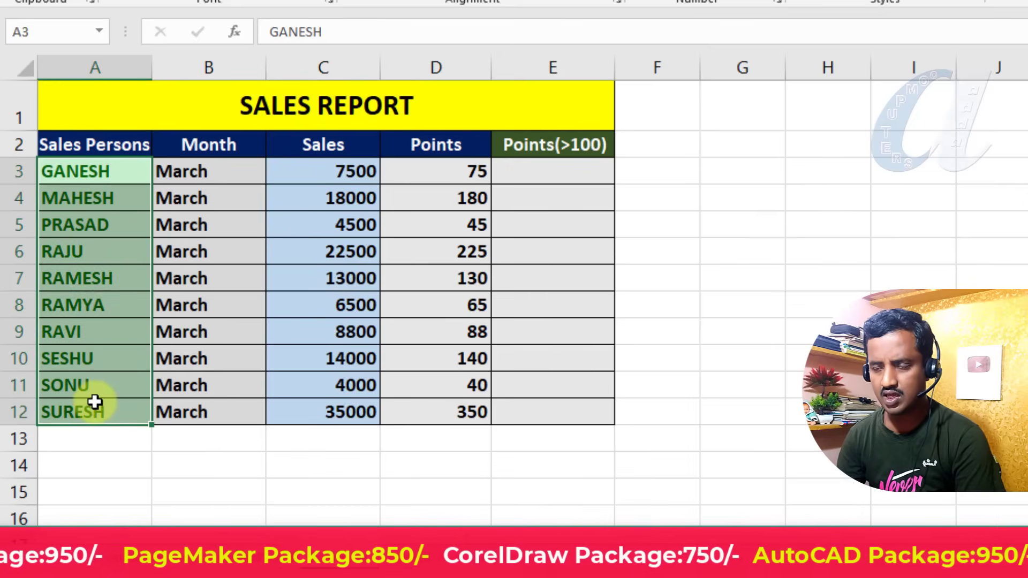
pyautogui.moveTo(209, 172); pyautogui.dragTo(211, 409)
pyautogui.moveTo(309, 171); pyautogui.dragTo(321, 413)
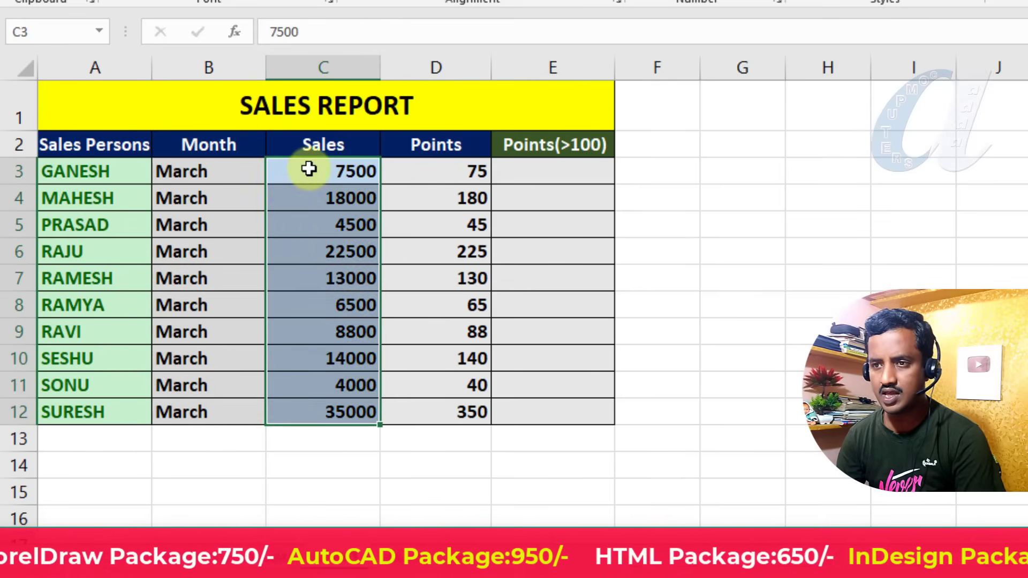
pyautogui.moveTo(309, 169); pyautogui.dragTo(317, 406)
pyautogui.moveTo(429, 175); pyautogui.dragTo(428, 429)
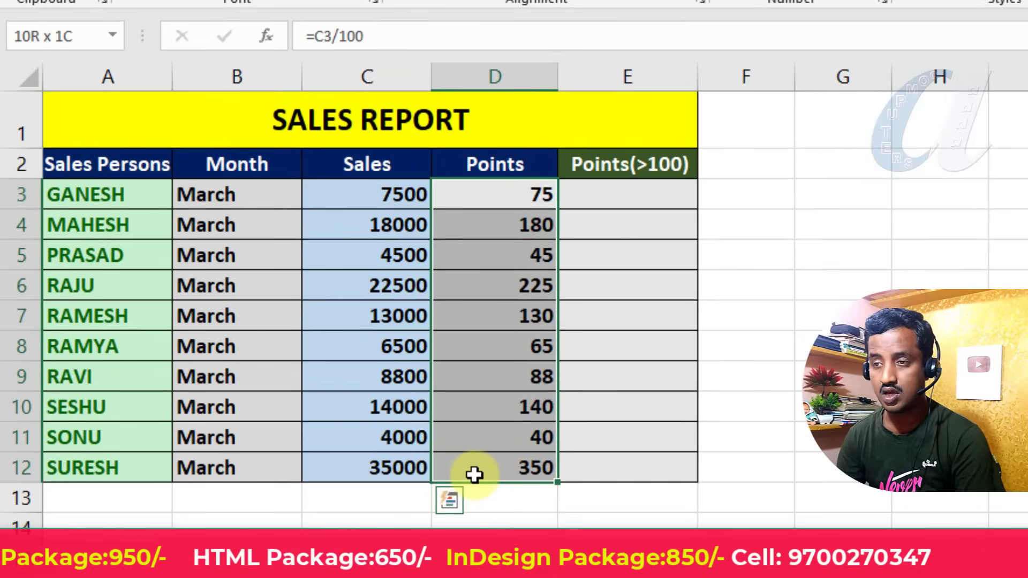
# Compare the Points values with the empty Points(>100) column to see which rows qualify for it.
pyautogui.moveTo(603, 190); pyautogui.dragTo(608, 464)
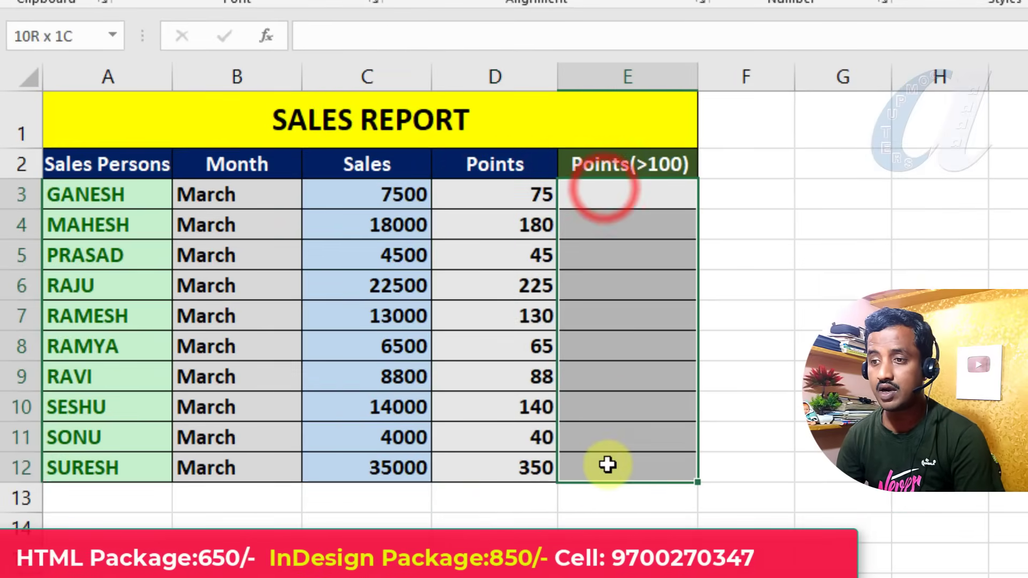
pyautogui.moveTo(484, 192); pyautogui.dragTo(488, 466)
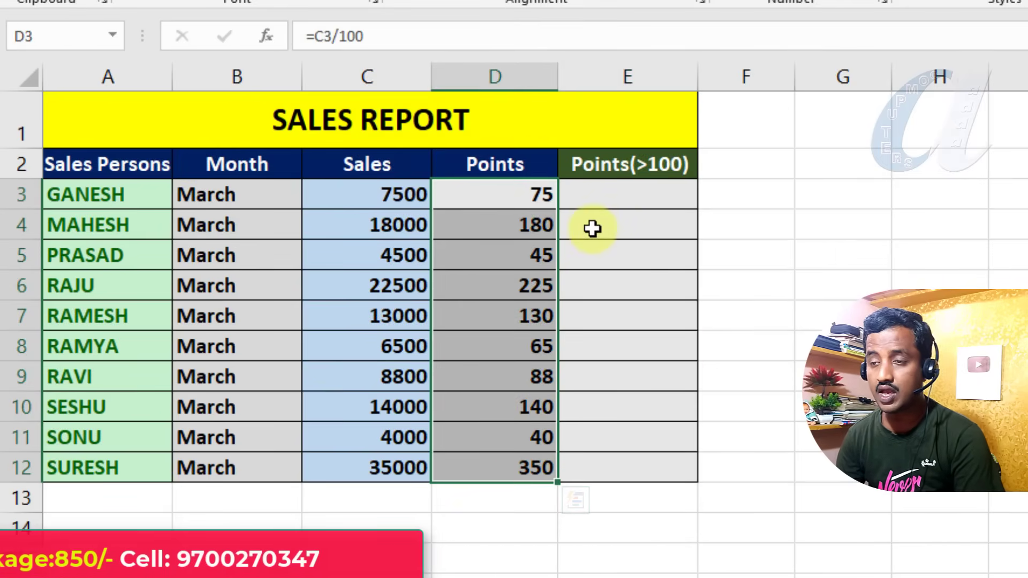
pyautogui.moveTo(620, 188); pyautogui.dragTo(614, 475)
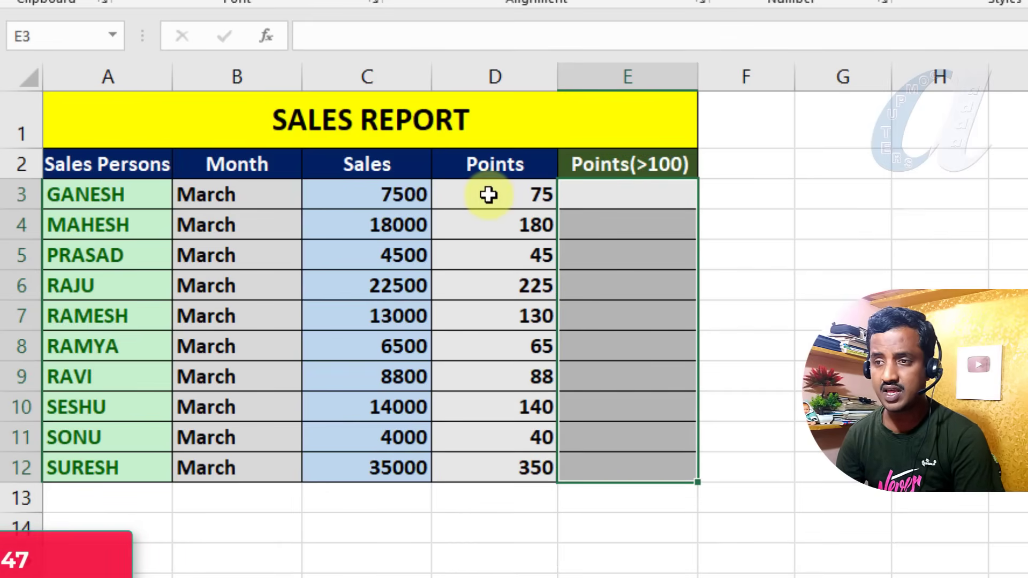
pyautogui.moveTo(616, 193); pyautogui.dragTo(634, 476)
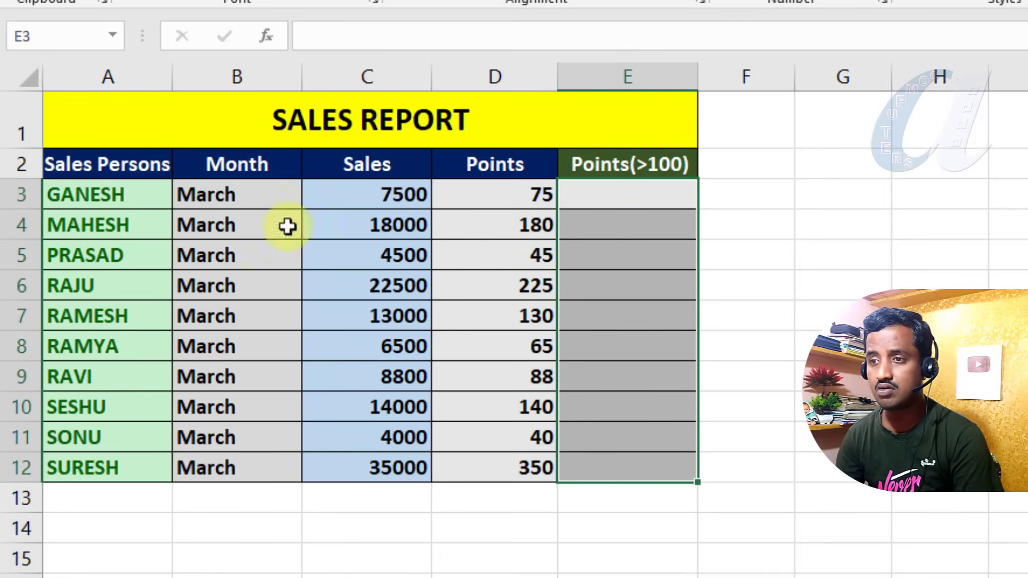
pyautogui.click(510, 223)
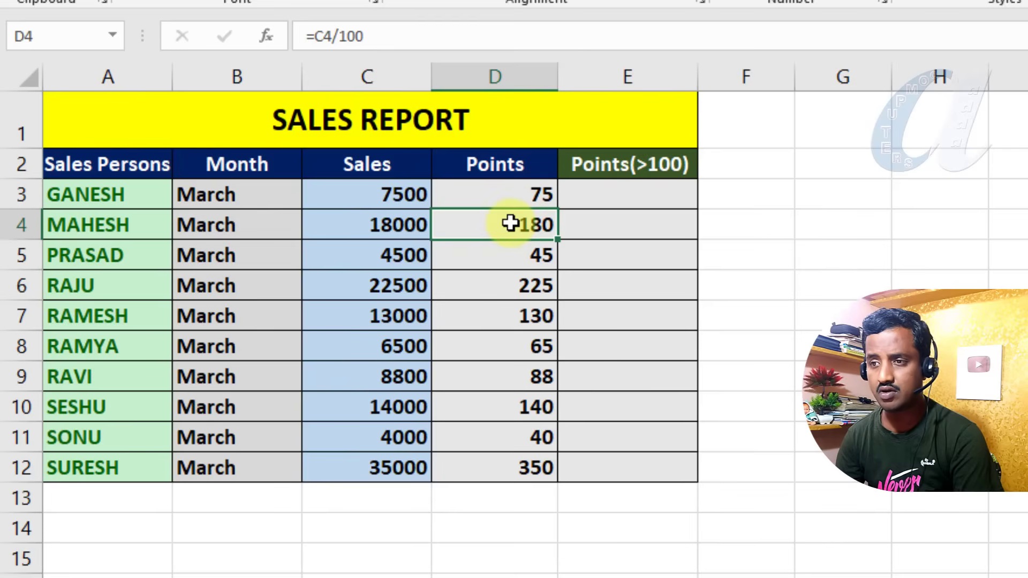
pyautogui.click(656, 223)
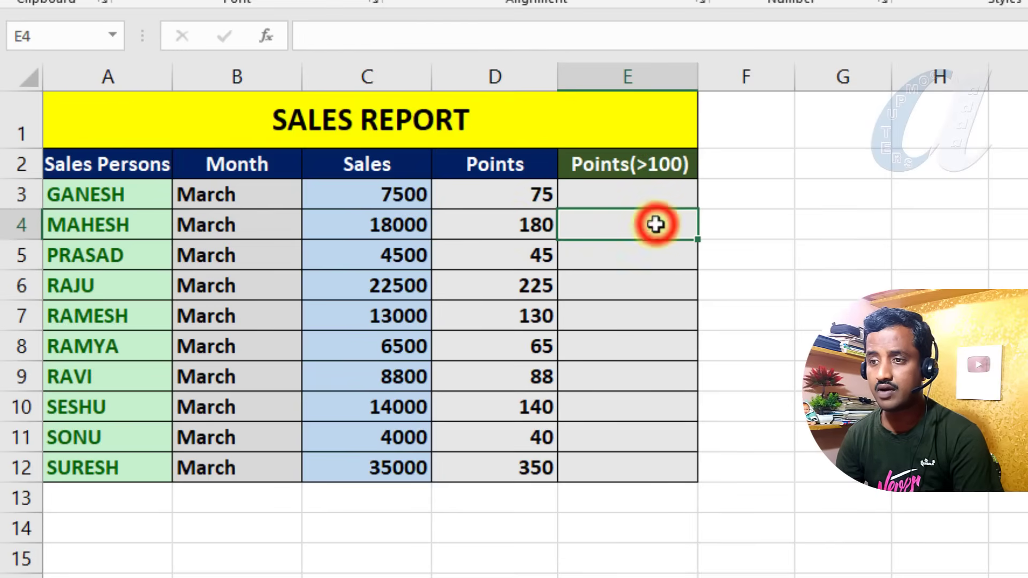
pyautogui.click(487, 293)
pyautogui.click(656, 287)
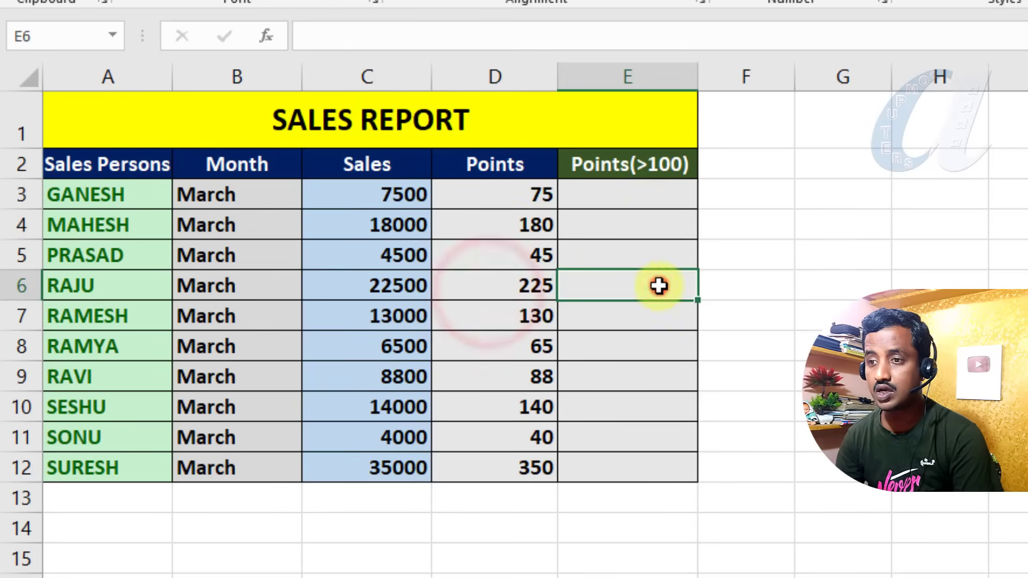
# Check the formula behind the Points value in D5 and the empty Points(>100) range E3:E12.
pyautogui.click(516, 256)
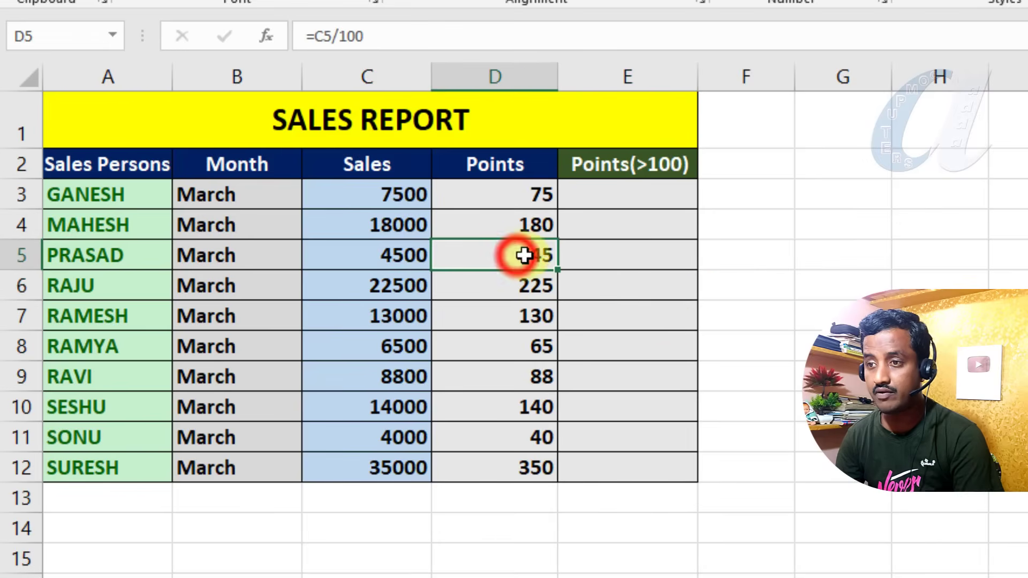
pyautogui.click(663, 255)
pyautogui.moveTo(616, 198); pyautogui.dragTo(602, 474)
# Enter =IF(D3>=100,D3+10,D3) in E3 to add 10 bonus points when Points are at least 100.
pyautogui.click(604, 194)
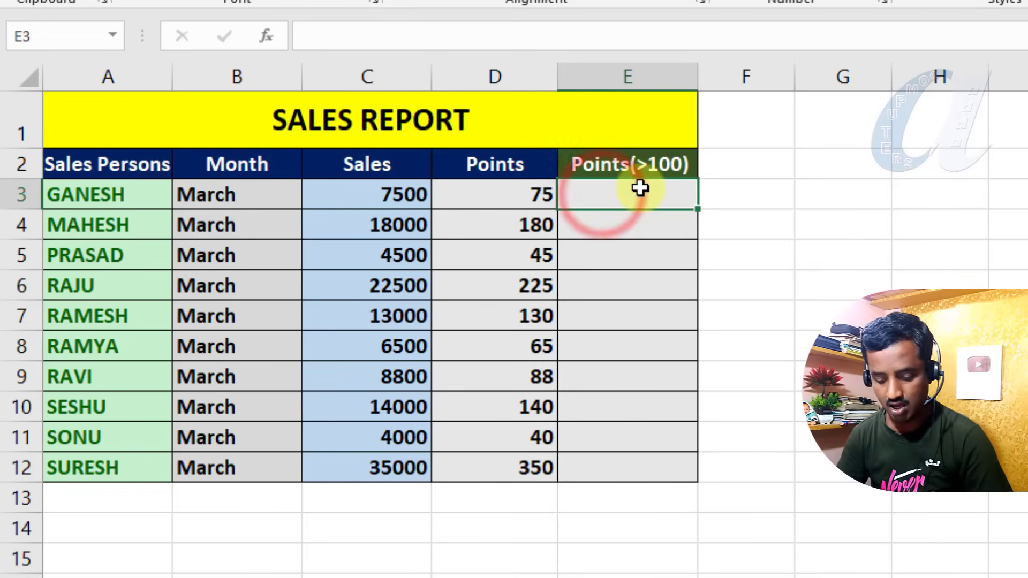
pyautogui.write('=if(')
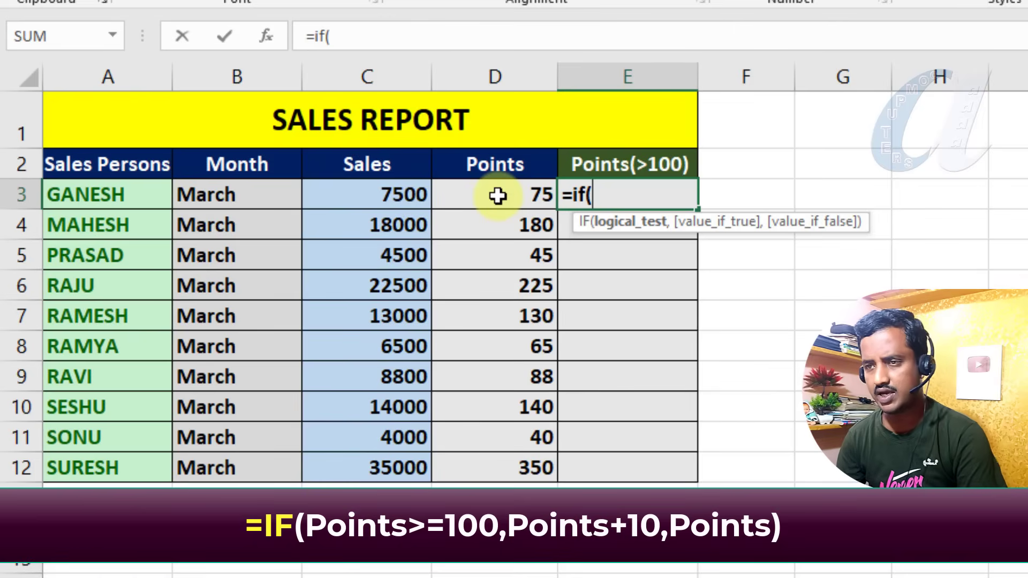
pyautogui.click(497, 196)
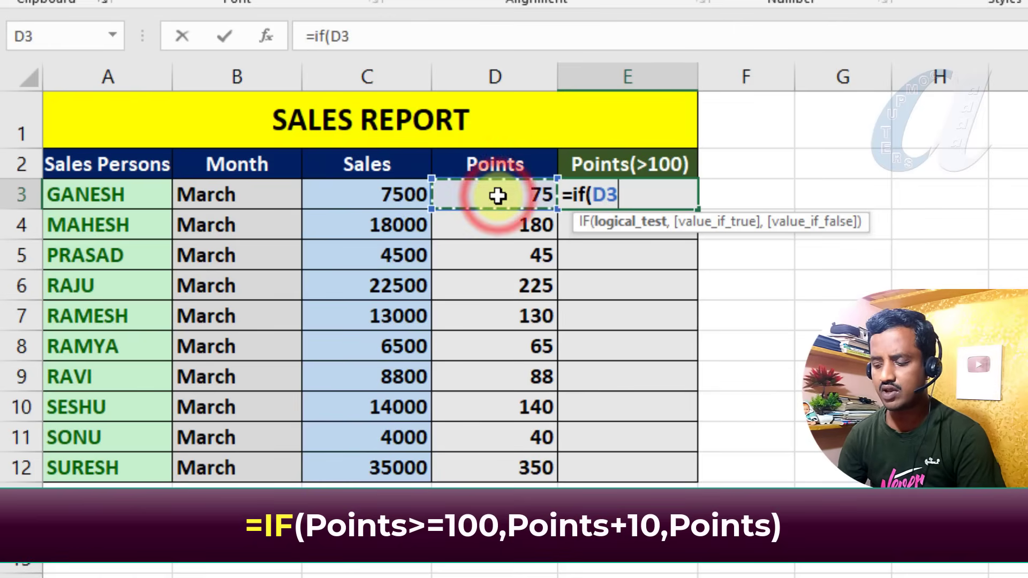
pyautogui.write('>=100')
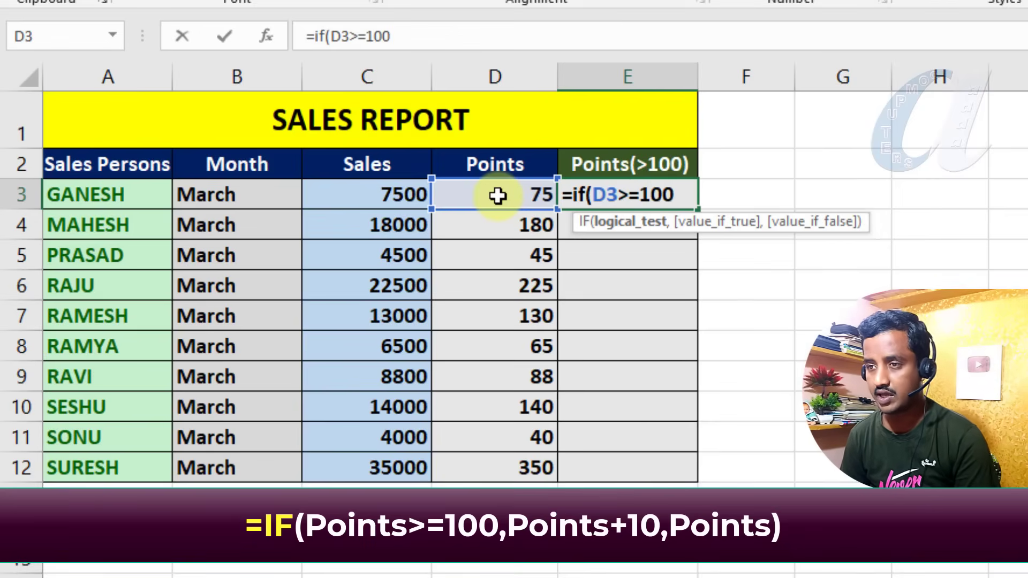
pyautogui.write(',')
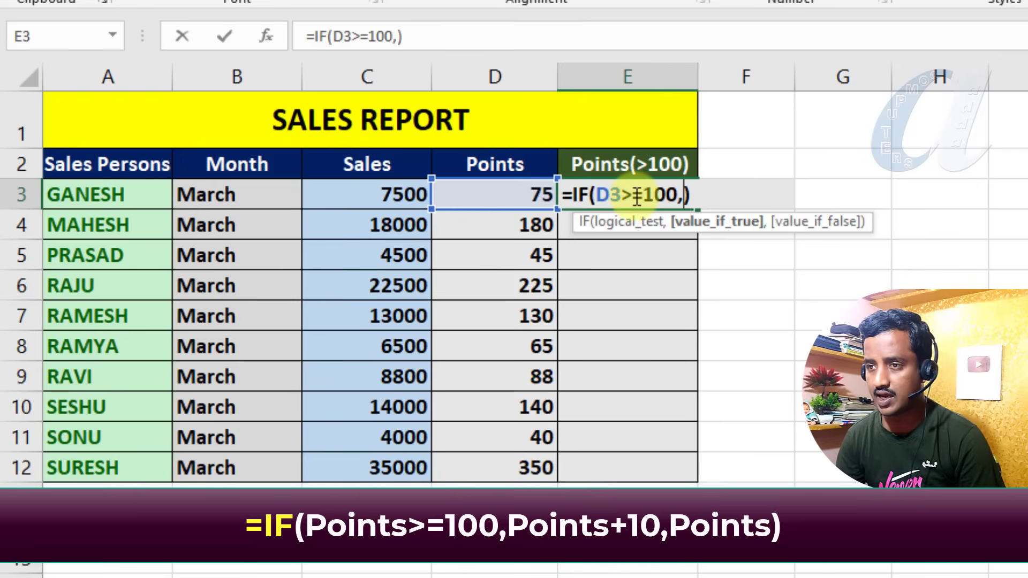
pyautogui.click(510, 194)
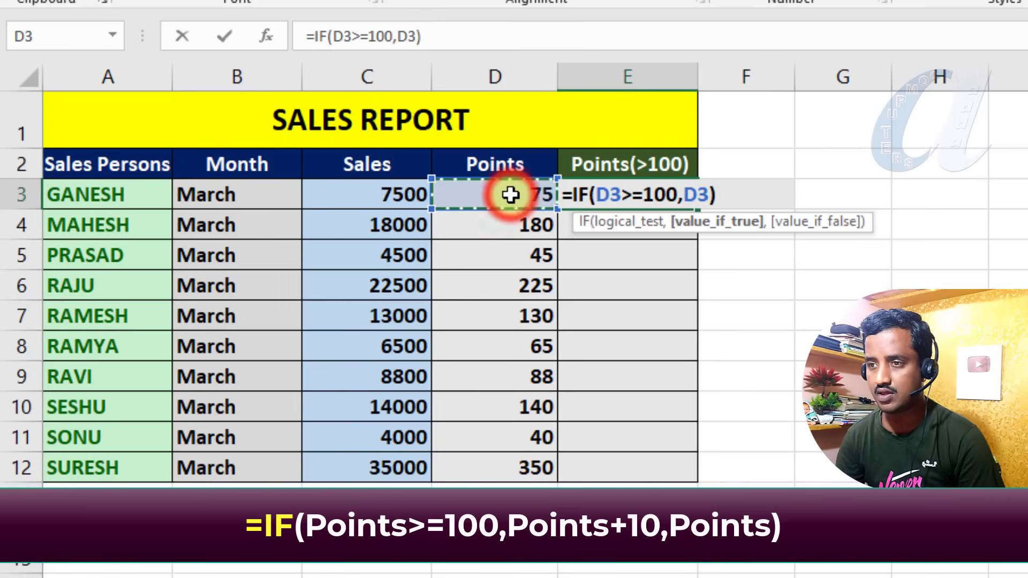
pyautogui.write('+')
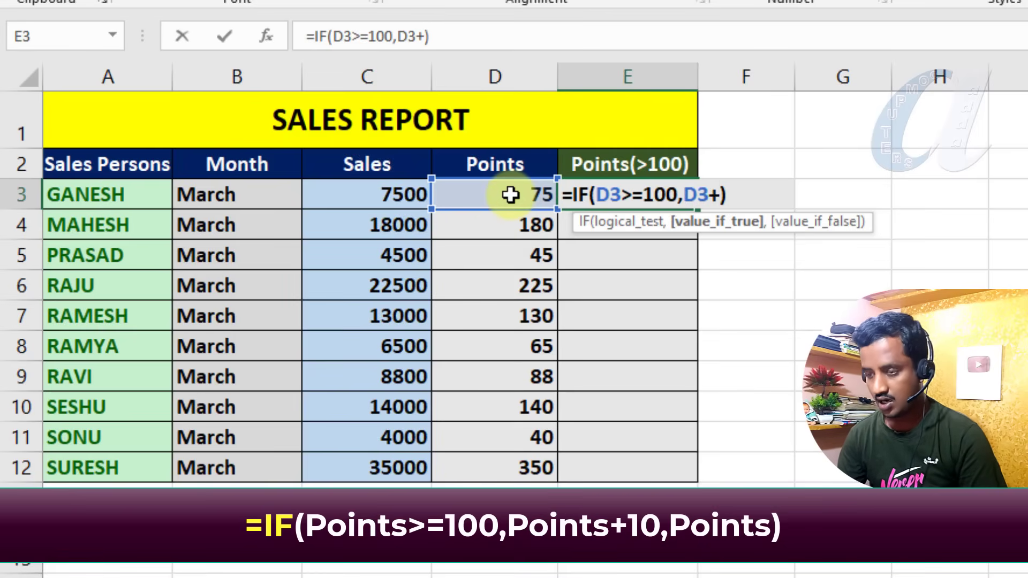
pyautogui.write('10')
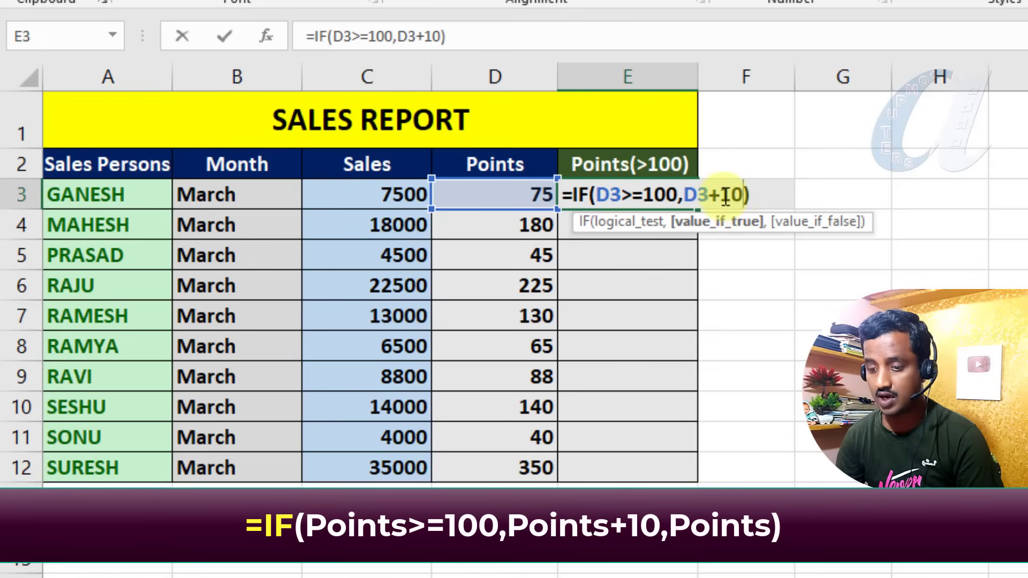
pyautogui.write(',')
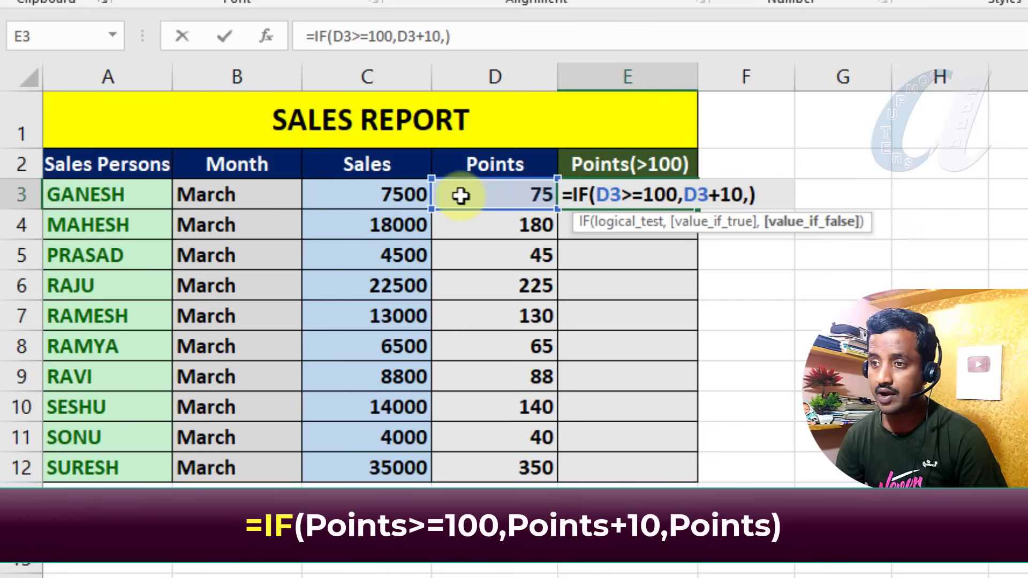
pyautogui.click(507, 193)
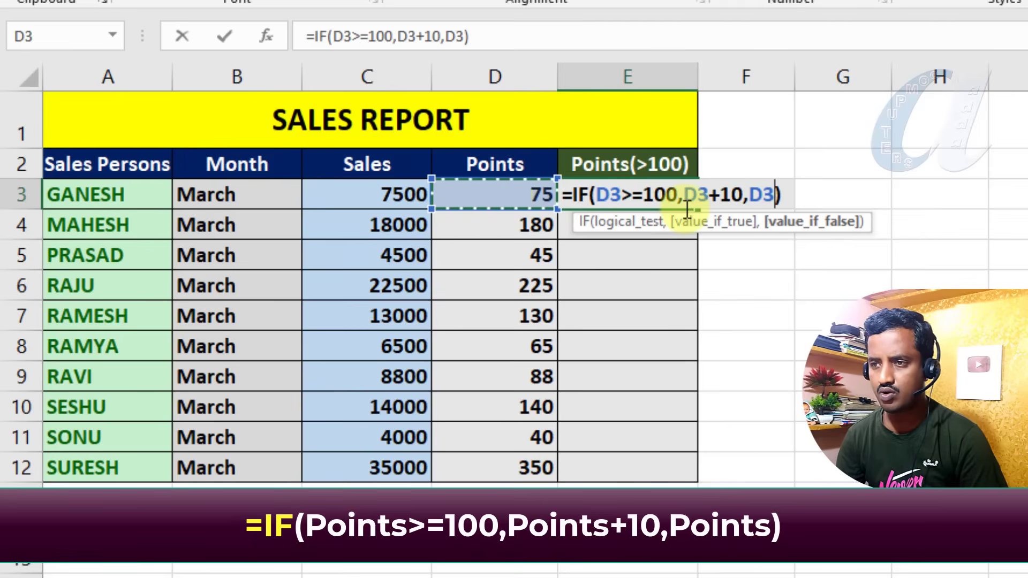
pyautogui.press('Return')
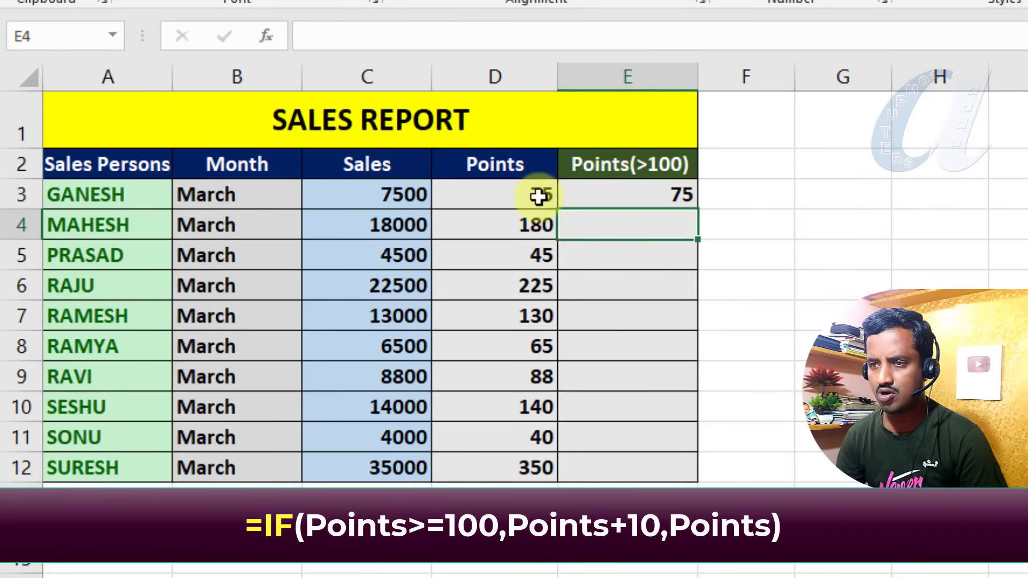
# Fill the E3 formula down through E12 and check the resulting Points(>100) values against the Points column.
pyautogui.click(664, 196)
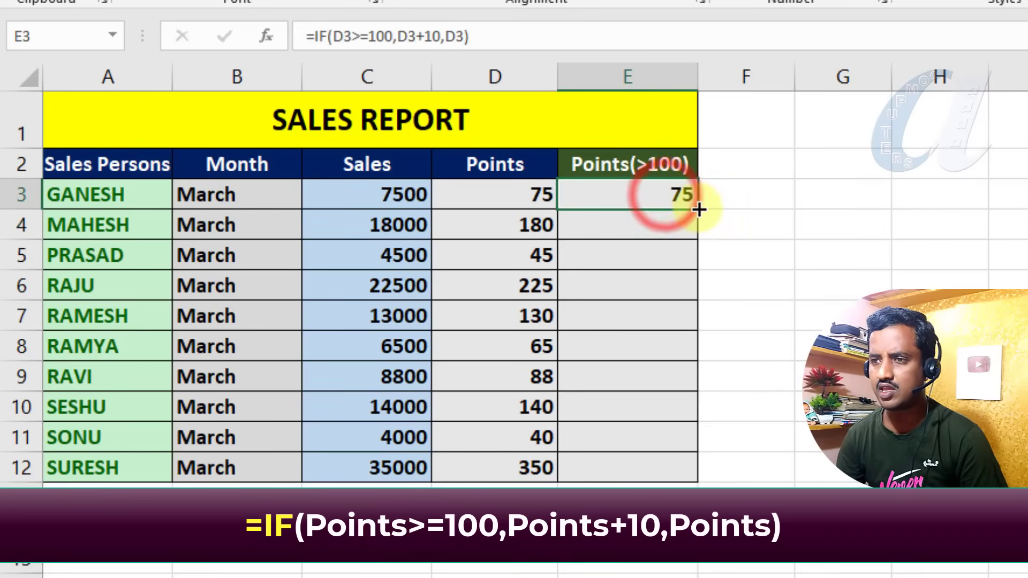
pyautogui.moveTo(700, 209); pyautogui.dragTo(681, 477)
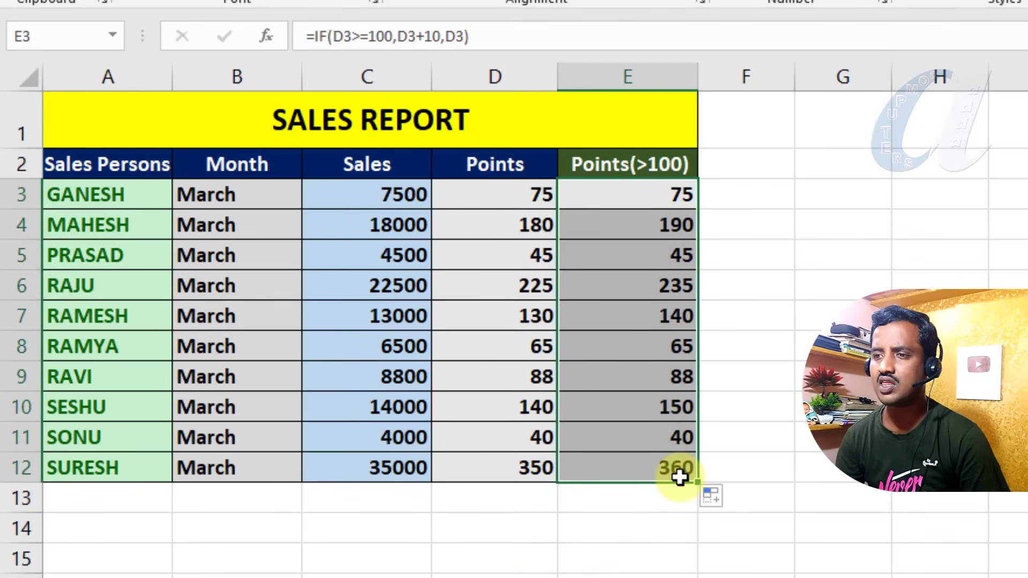
pyautogui.click(660, 225)
pyautogui.click(659, 287)
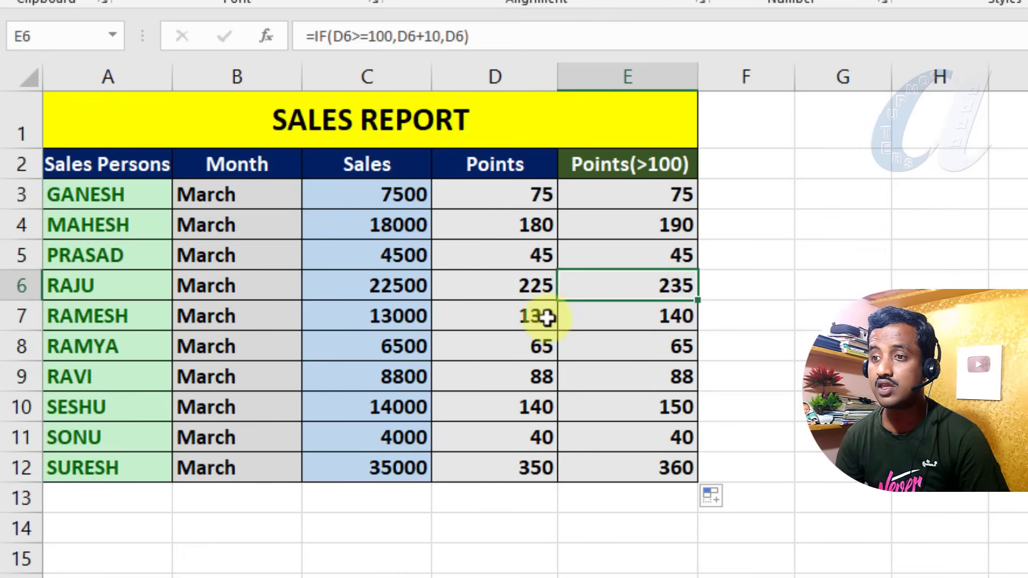
pyautogui.doubleClick(654, 195)
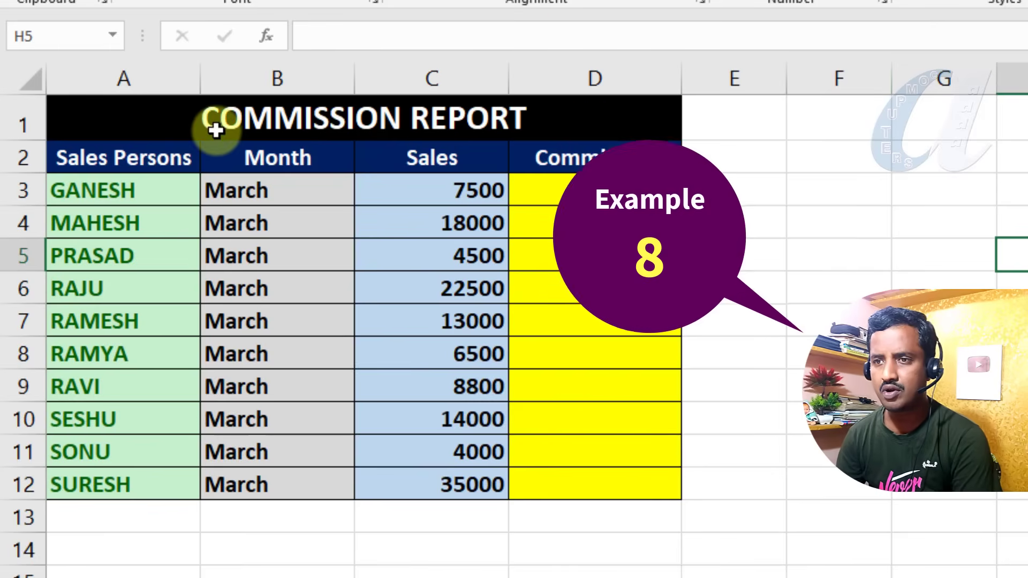
# Examine the Commission Report table's Sales Persons and Sales columns and the empty Commission column.
pyautogui.moveTo(564, 197); pyautogui.dragTo(567, 487)
pyautogui.moveTo(107, 192); pyautogui.dragTo(110, 489)
pyautogui.moveTo(407, 183); pyautogui.dragTo(407, 487)
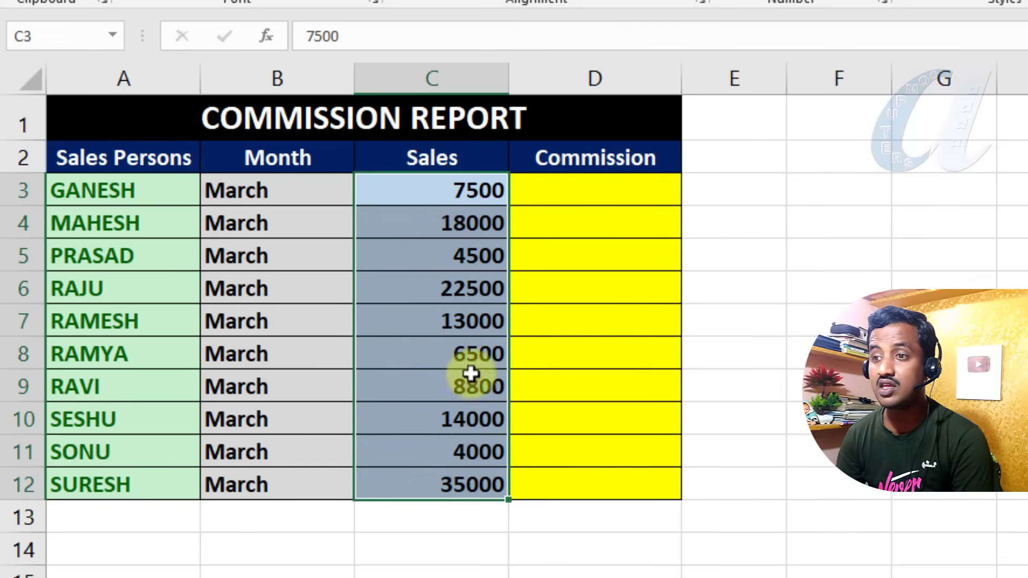
pyautogui.moveTo(578, 185); pyautogui.dragTo(579, 492)
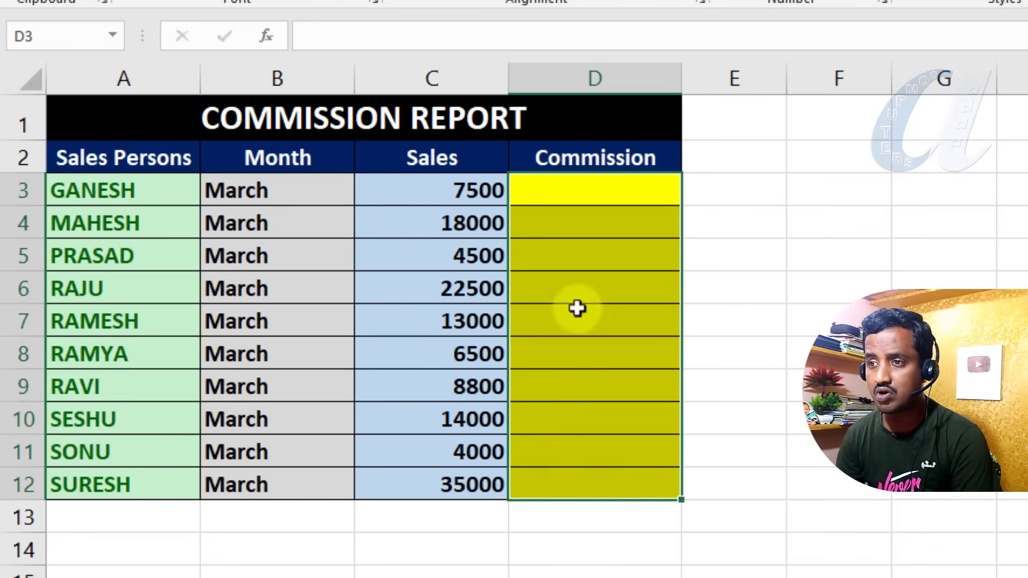
pyautogui.click(576, 198)
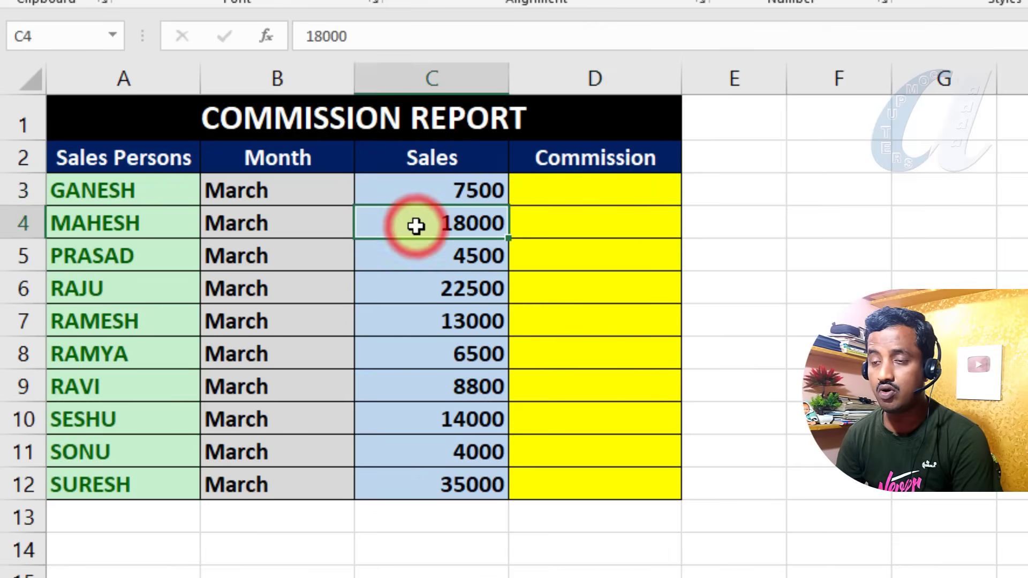
pyautogui.click(597, 226)
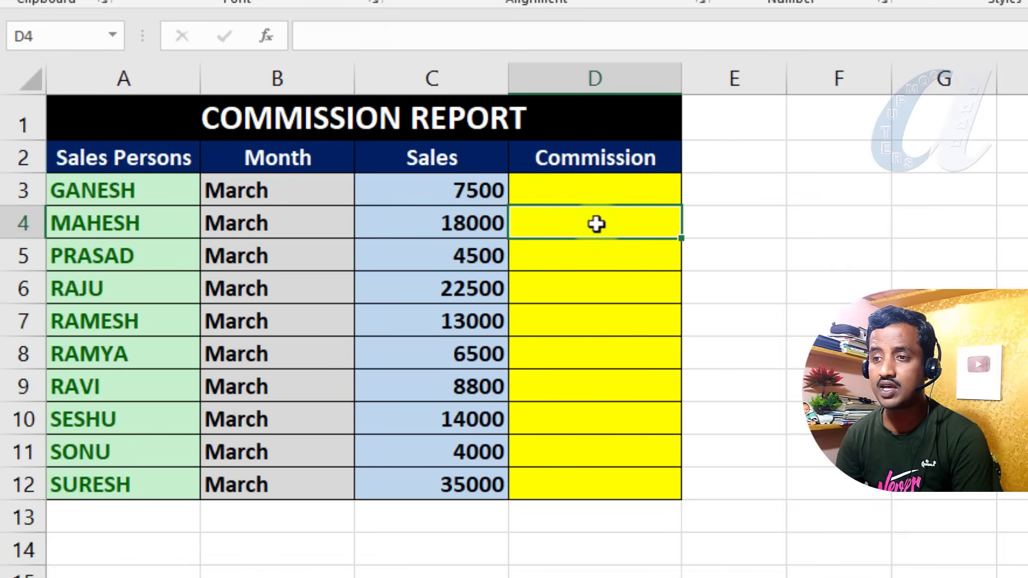
pyautogui.moveTo(588, 190); pyautogui.dragTo(590, 485)
# Enter =IF(C3>=10000,C3*5%,"-") in D3 to give 5% commission on sales of at least 10000, otherwise a dash.
pyautogui.click(593, 180)
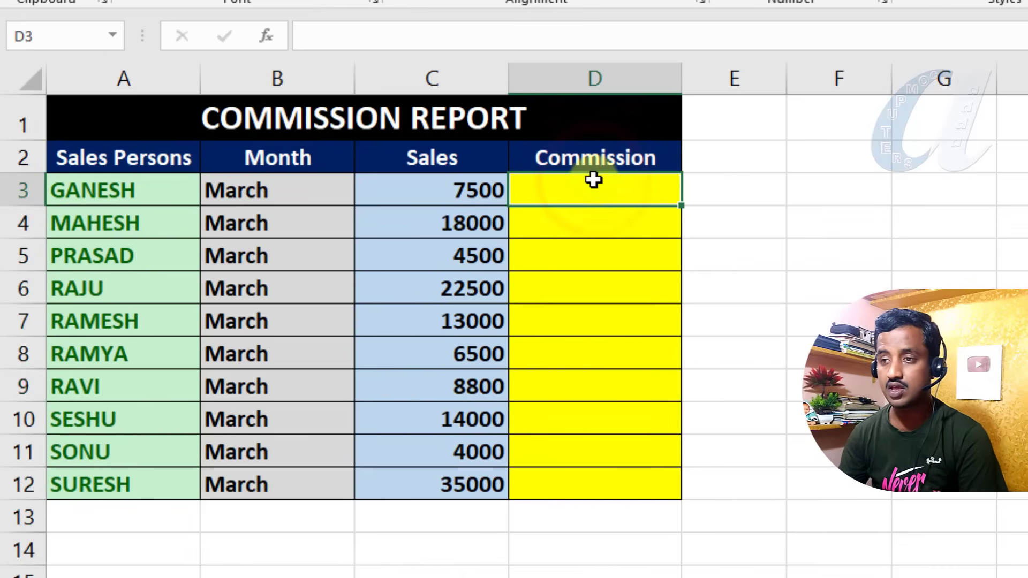
pyautogui.write('=if(')
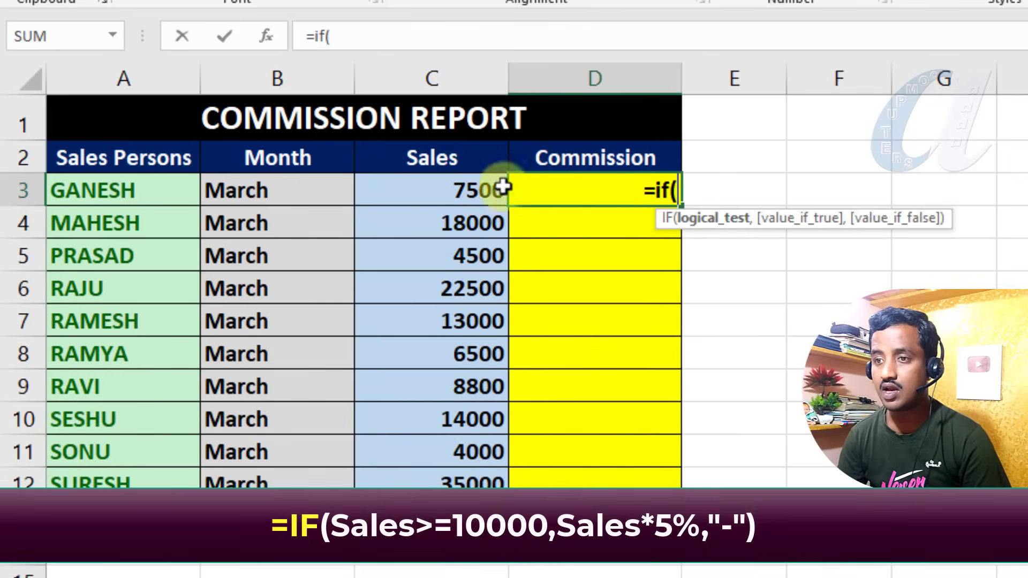
pyautogui.click(433, 190)
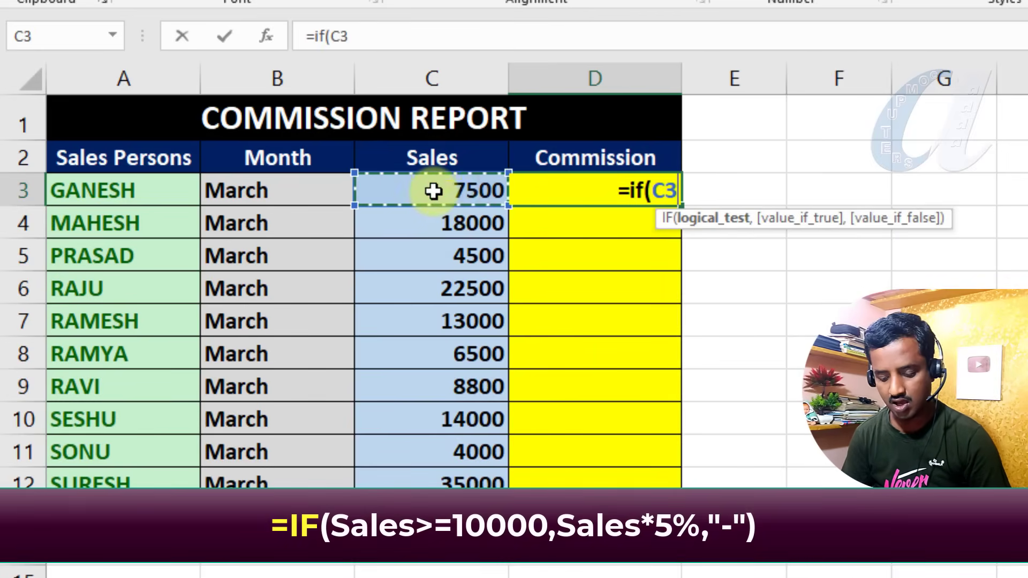
pyautogui.write('>=100')
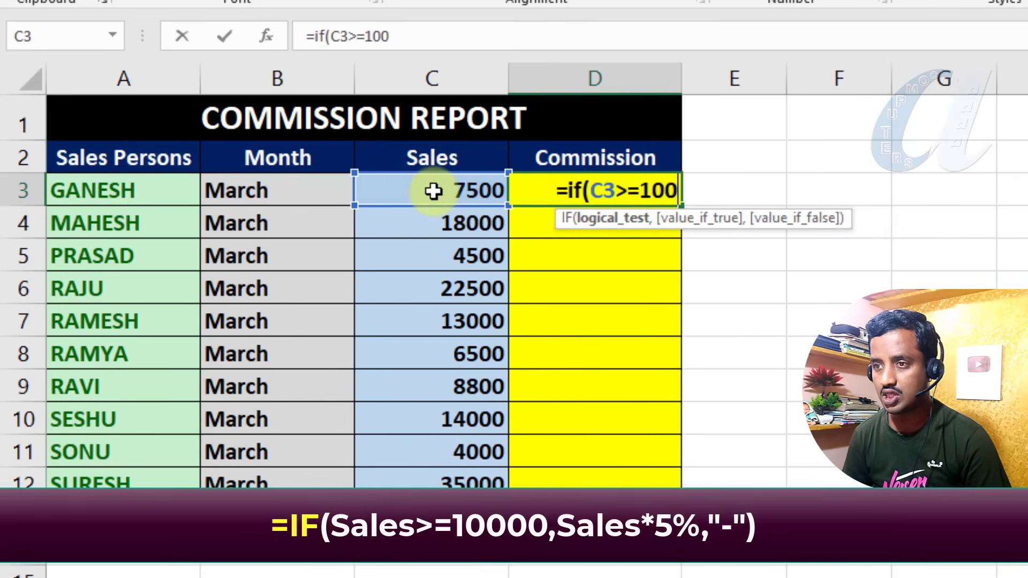
pyautogui.write('00,')
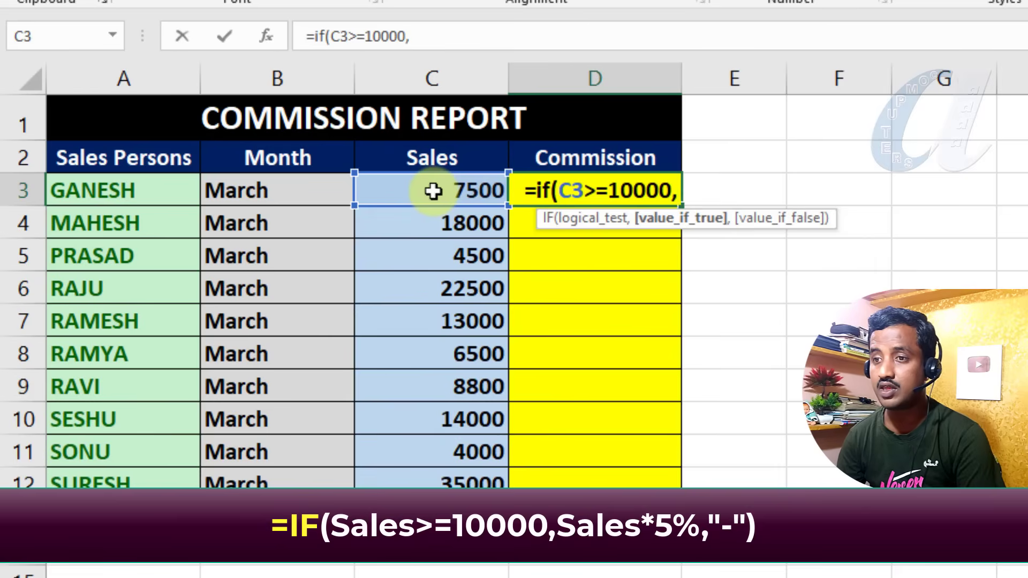
pyautogui.click(430, 191)
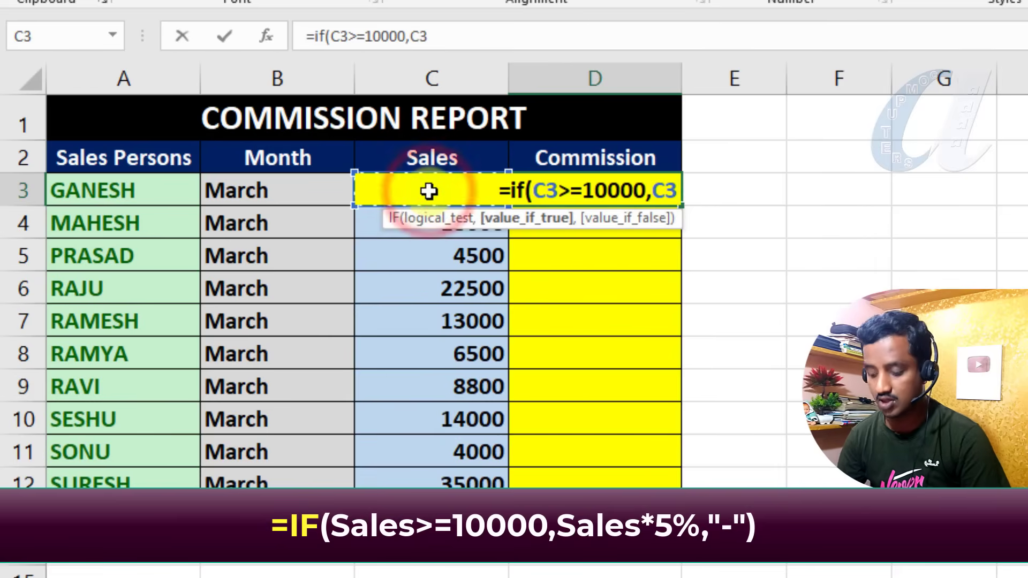
pyautogui.write('*5')
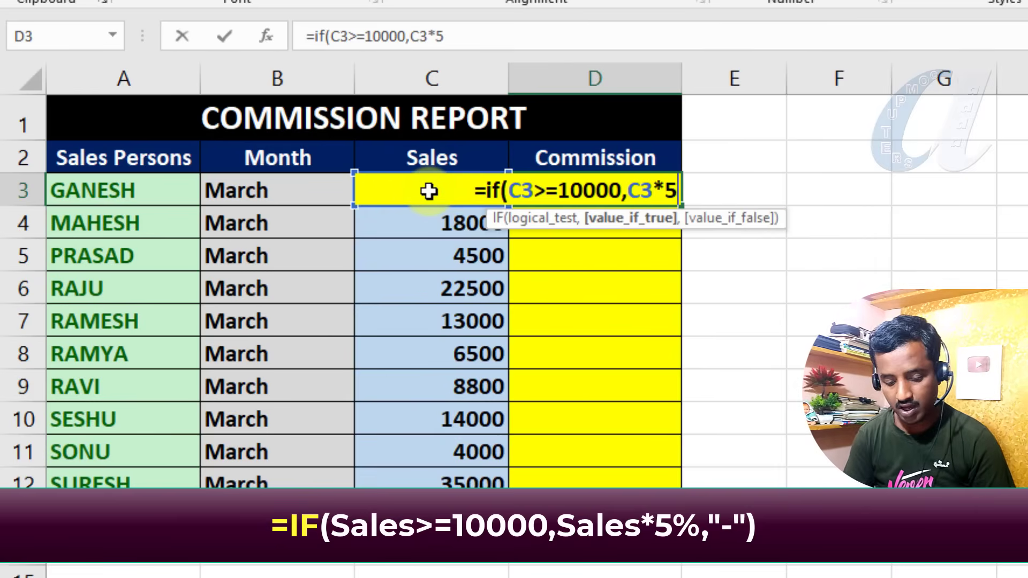
pyautogui.write('%')
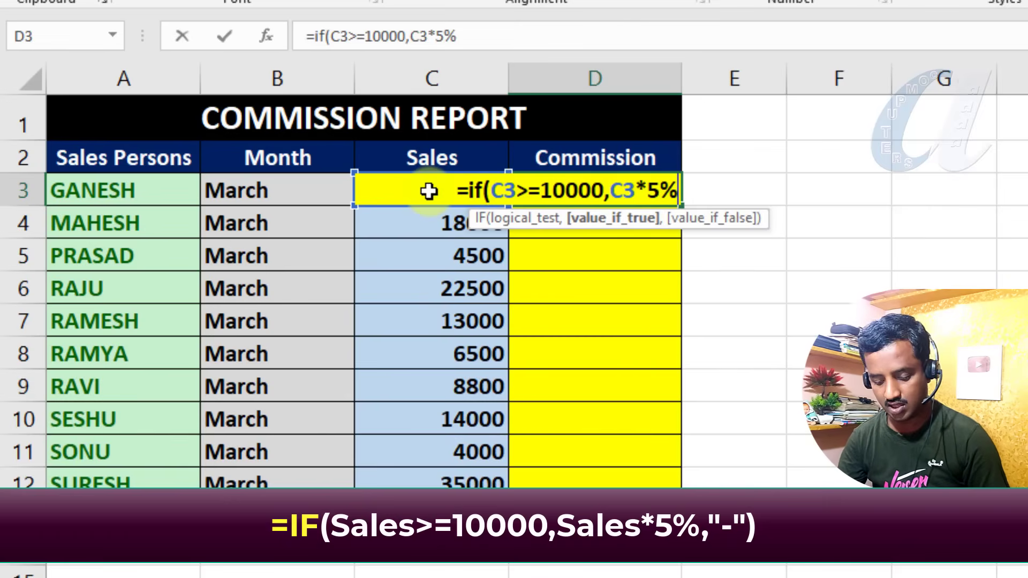
pyautogui.write(',')
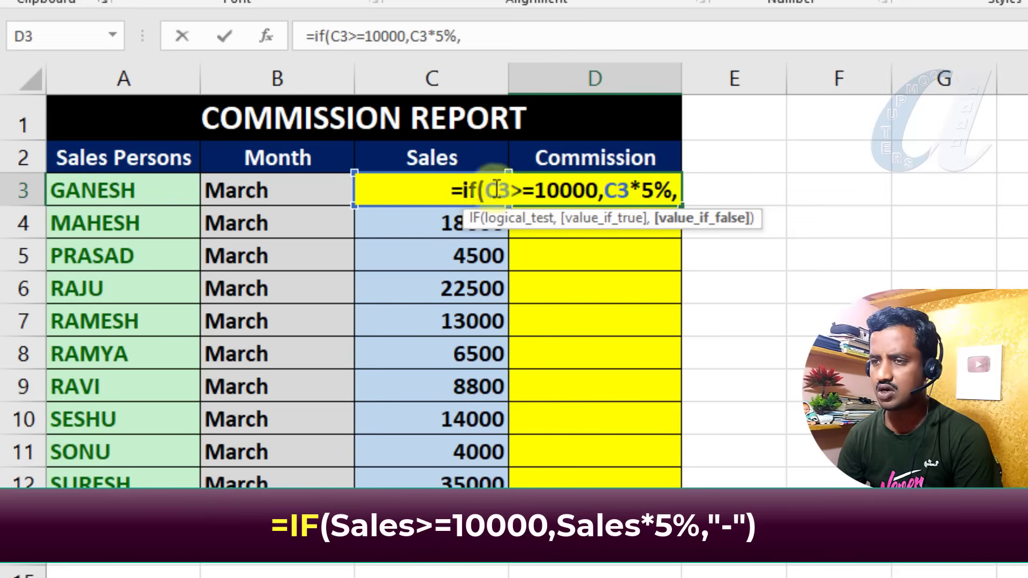
pyautogui.write('"')
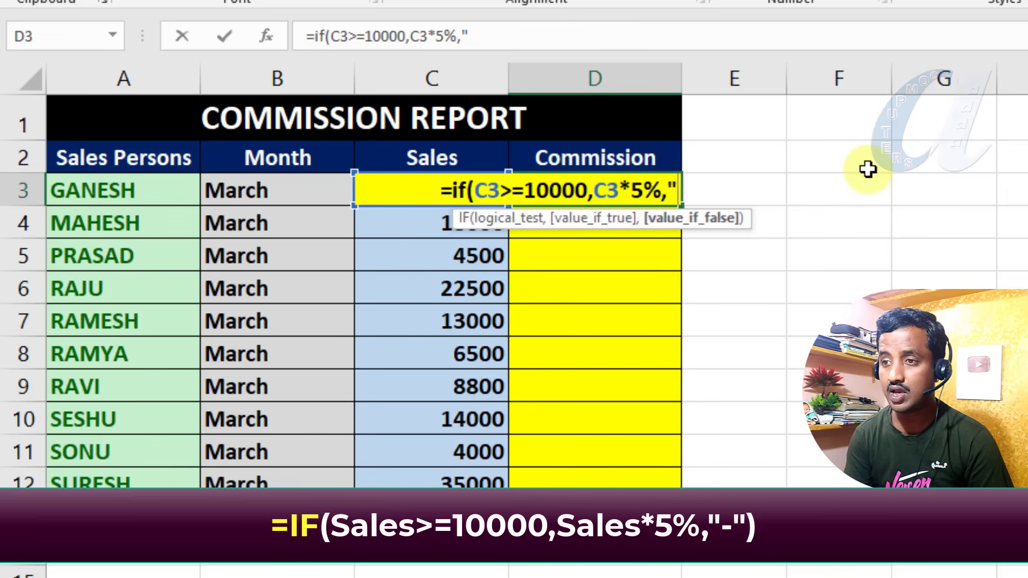
pyautogui.write('-"')
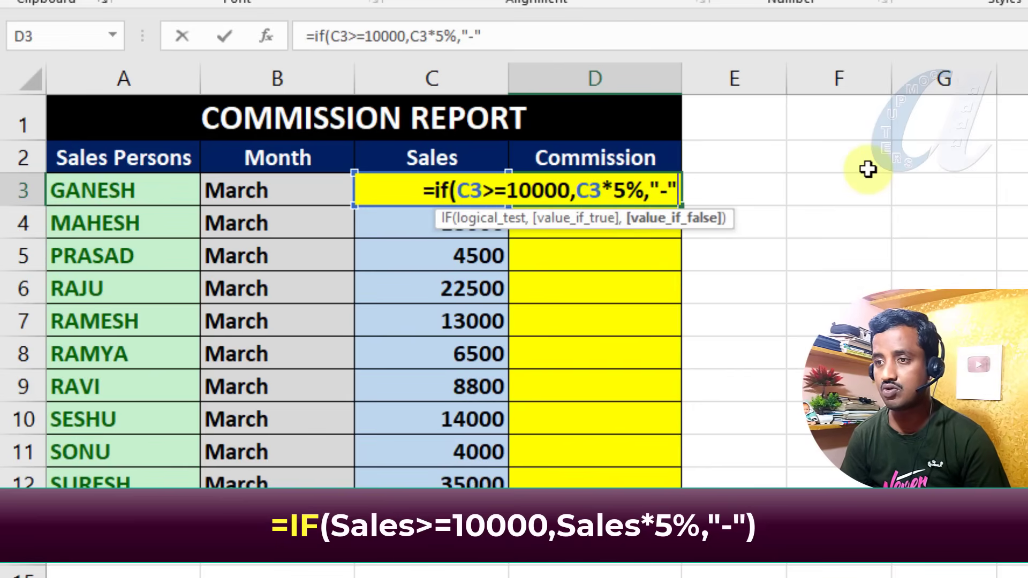
pyautogui.write(')')
pyautogui.press('Return')
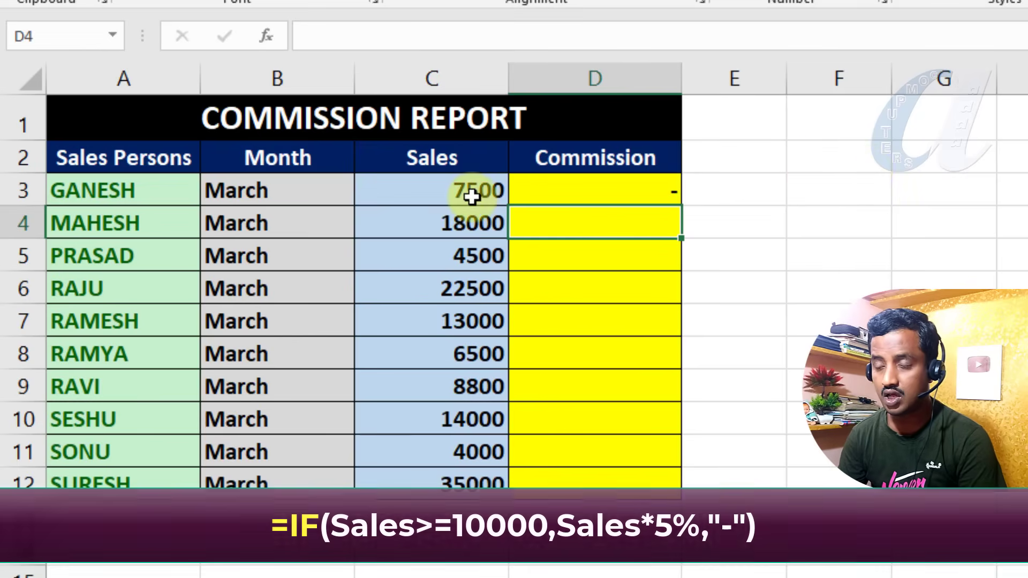
# Fill the D3 commission formula down through D12 and check the copied formula in D4.
pyautogui.click(611, 194)
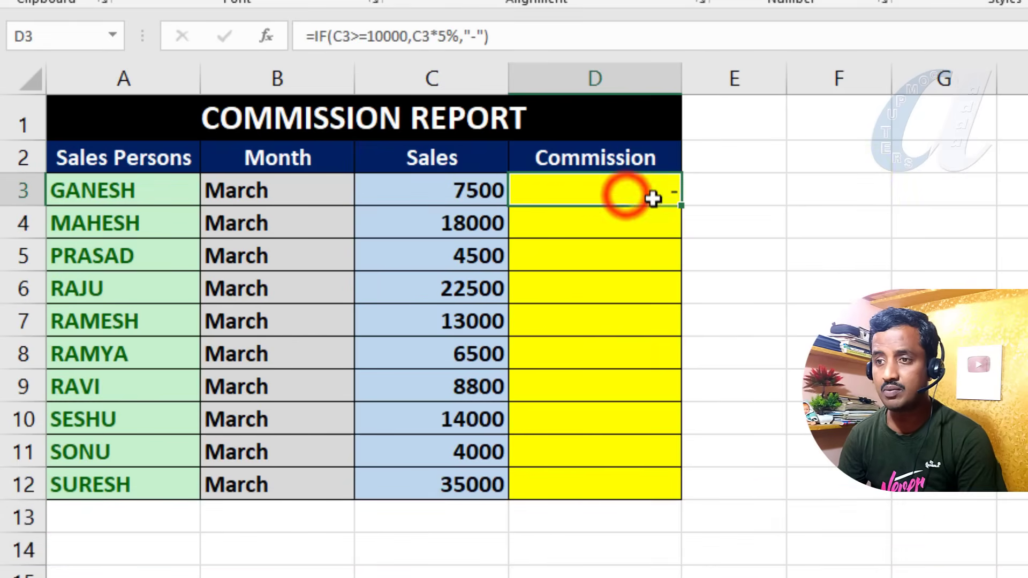
pyautogui.moveTo(680, 204); pyautogui.dragTo(647, 507)
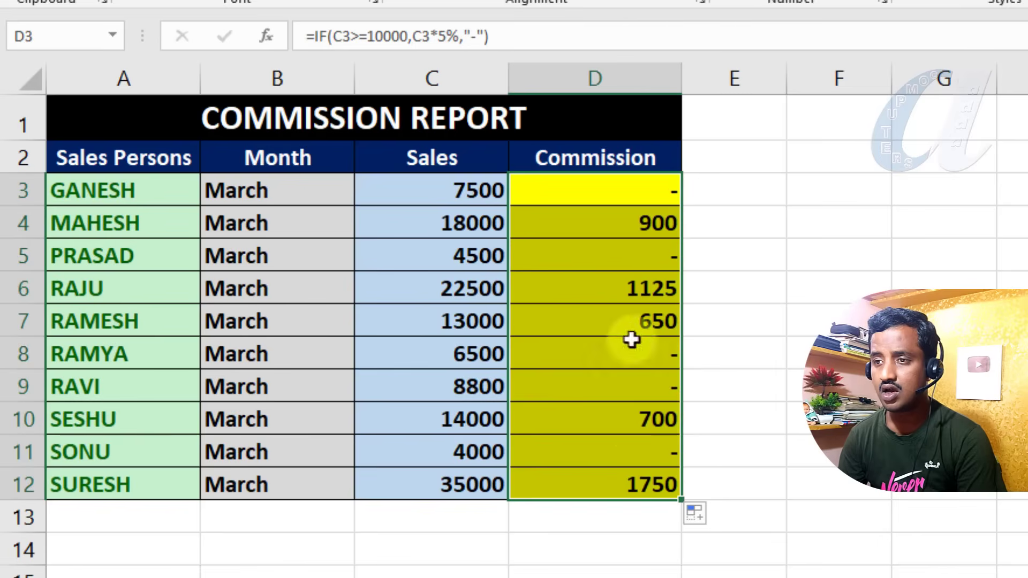
pyautogui.click(620, 225)
pyautogui.click(643, 219)
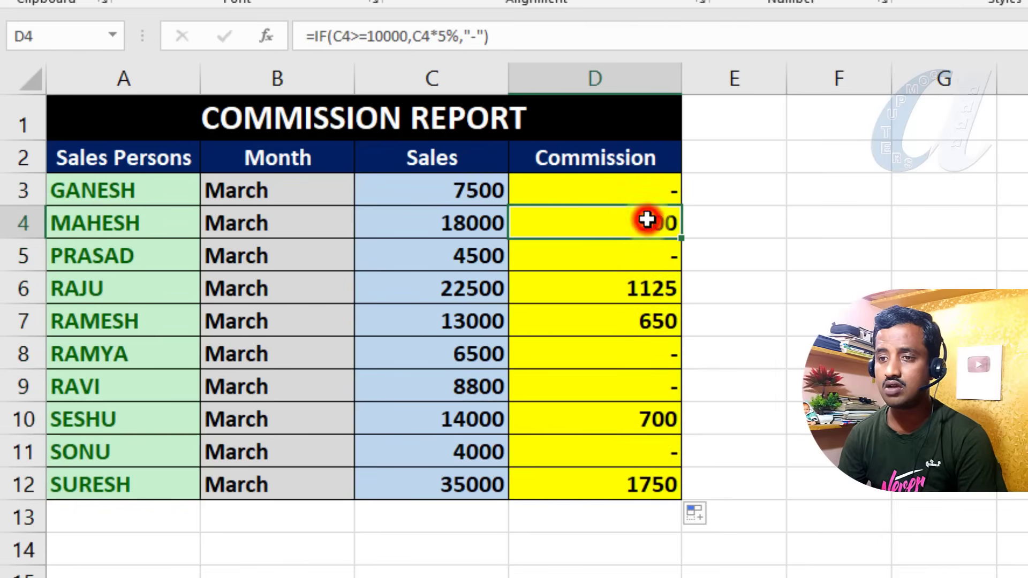
# Review the filled commission results in D3:D12 against the Sales column.
pyautogui.click(587, 184)
pyautogui.hotkey('ctrl', 'shift', 'Down')
pyautogui.hotkey('ctrl', '[')
pyautogui.moveTo(606, 191); pyautogui.dragTo(617, 492)
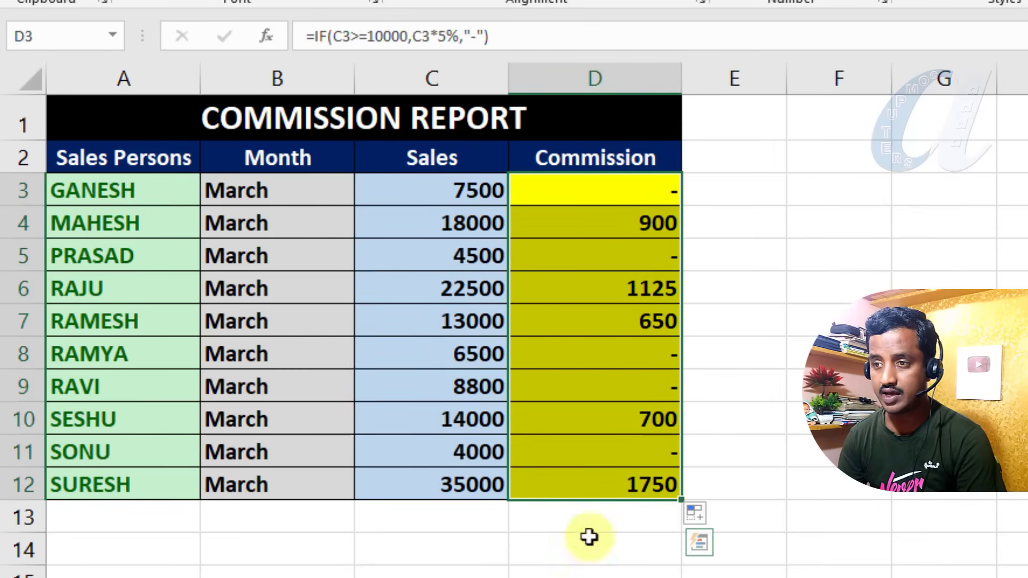
pyautogui.click(836, 386)
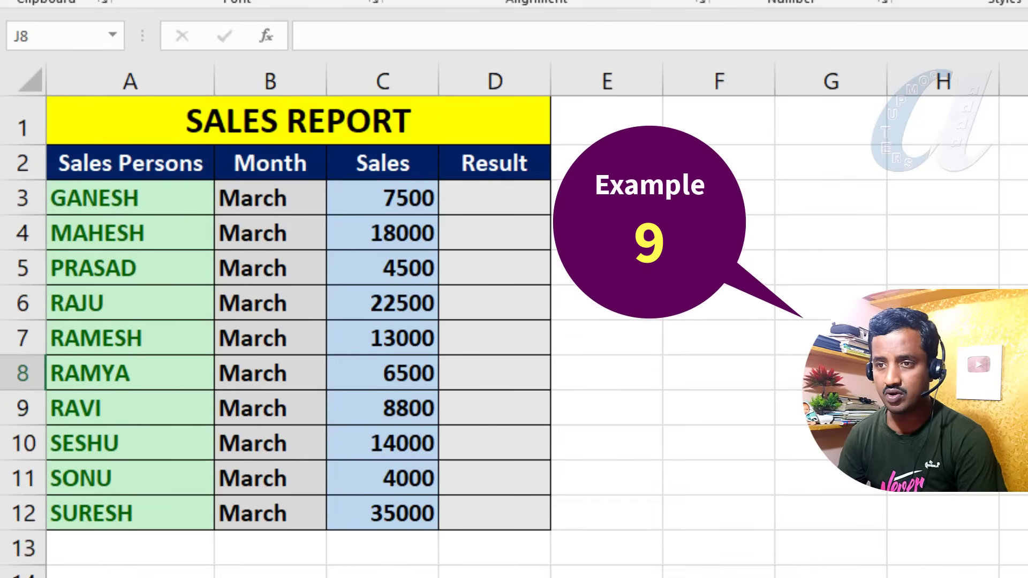
# Examine the Sales Report's empty Result column and the text result in E2 of the product category sheet.
pyautogui.moveTo(495, 197); pyautogui.dragTo(495, 514)
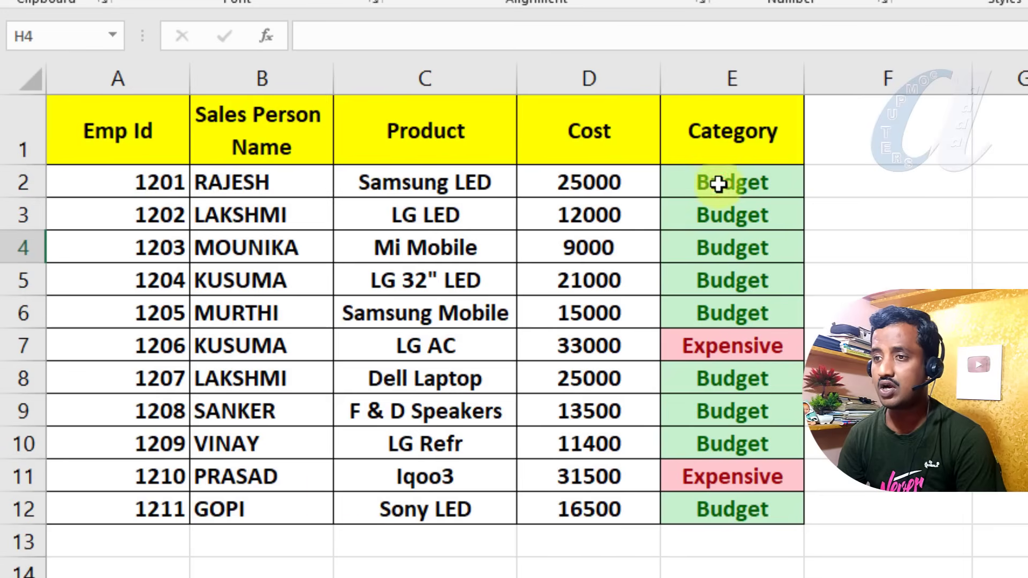
pyautogui.doubleClick(717, 184)
pyautogui.moveTo(703, 184); pyautogui.dragTo(802, 193)
pyautogui.press('Escape')
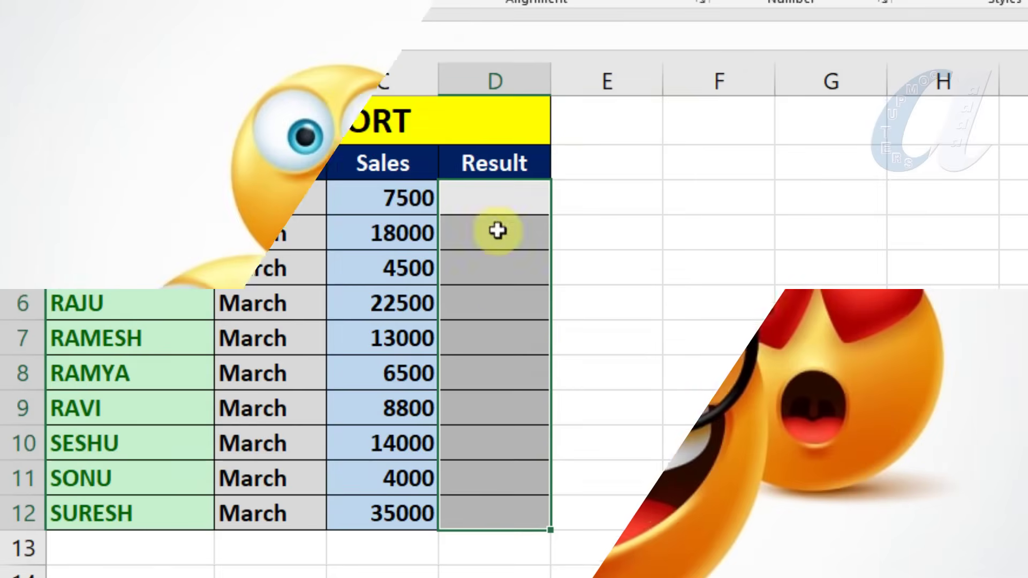
# Begin an IF formula in D3 of the Sales Report, testing C3>=10000 with a grinning emoji as the true value.
pyautogui.moveTo(493, 195); pyautogui.dragTo(493, 252)
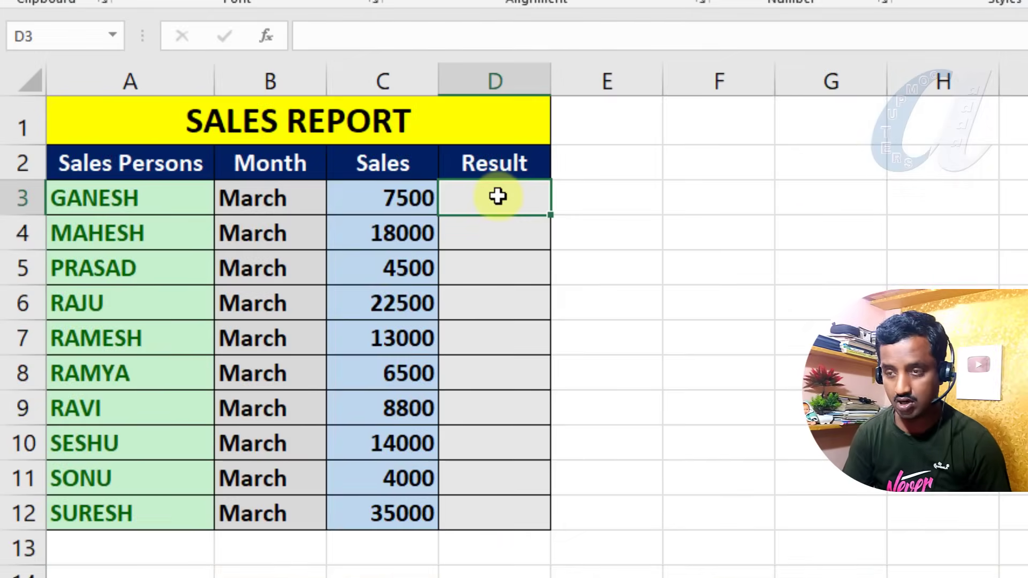
pyautogui.write('=')
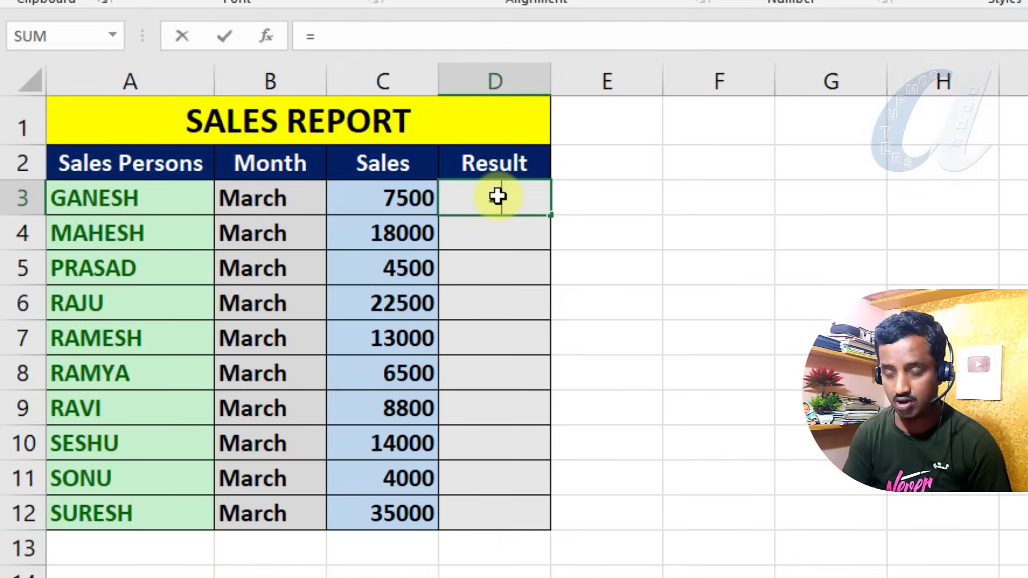
pyautogui.write('IF(')
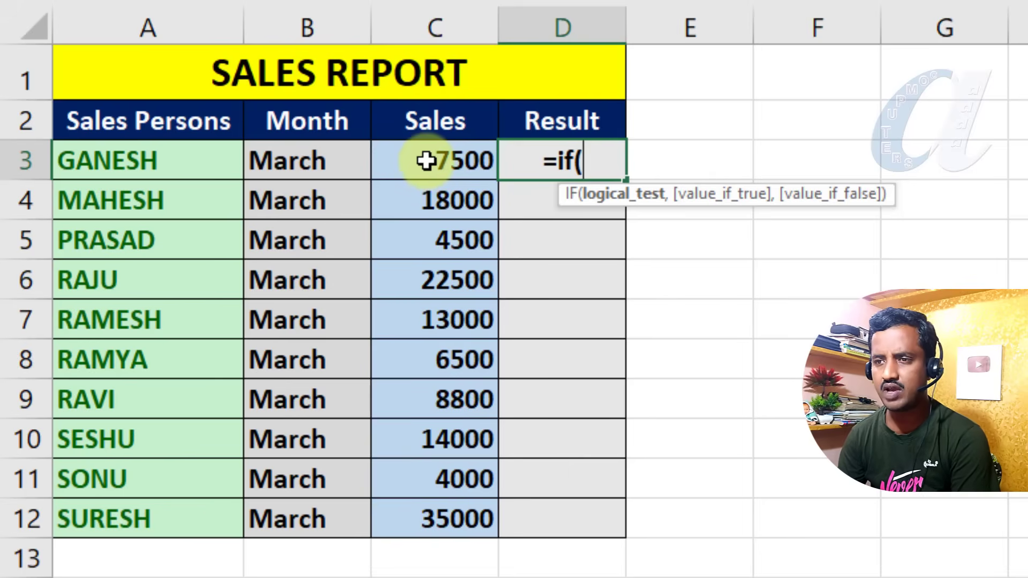
pyautogui.click(427, 161)
pyautogui.write('>=10000,')
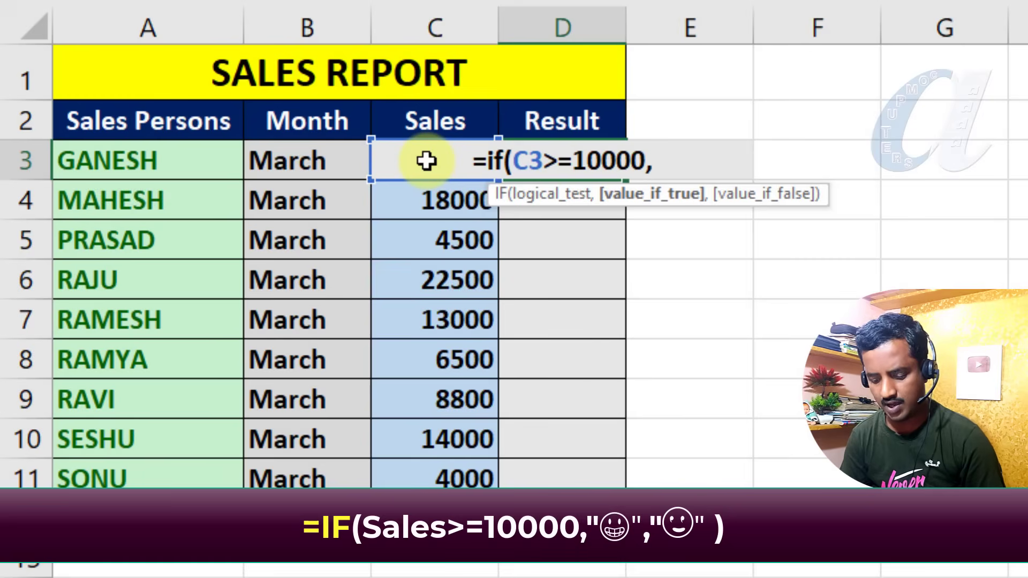
pyautogui.write('"')
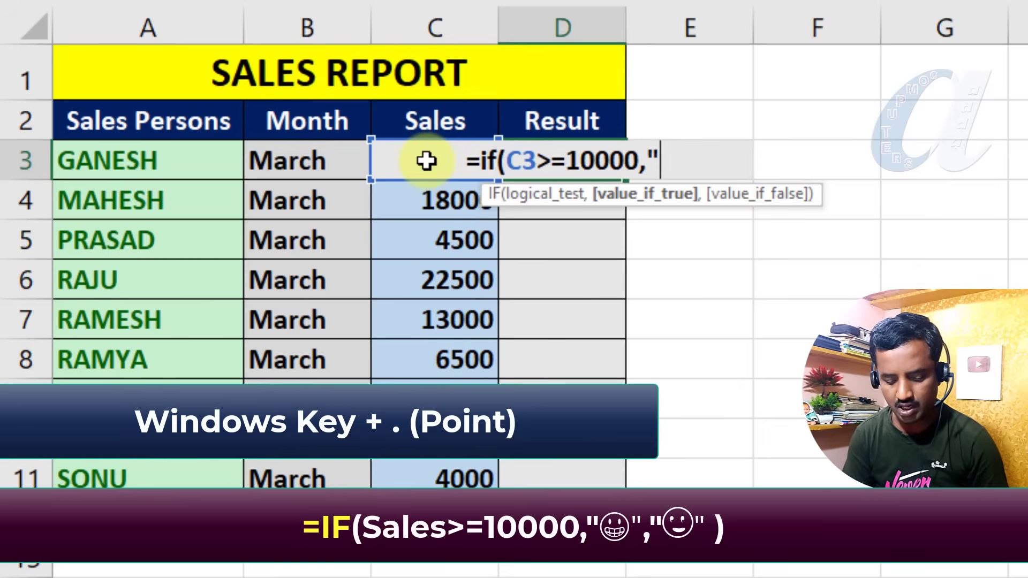
pyautogui.press('super+period')
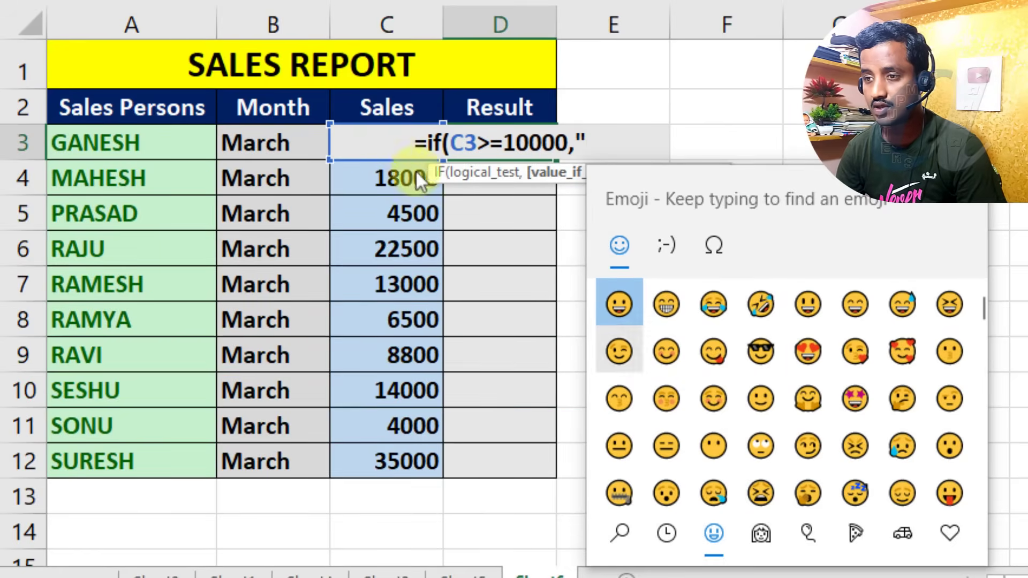
pyautogui.click(714, 399)
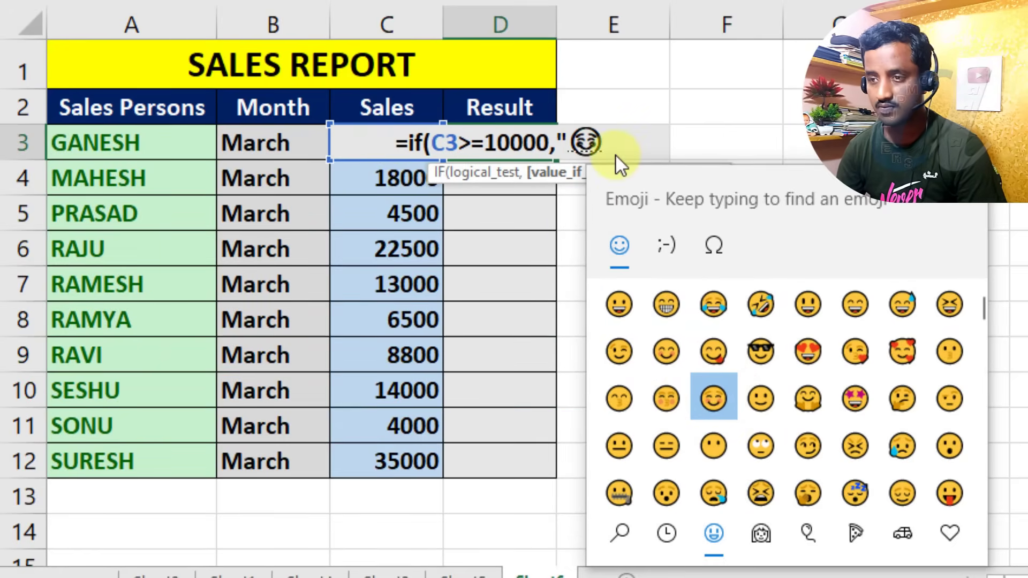
# Add a relieved-face emoji for the false value and close the formula with a quotation mark and parenthesis.
pyautogui.write('"')
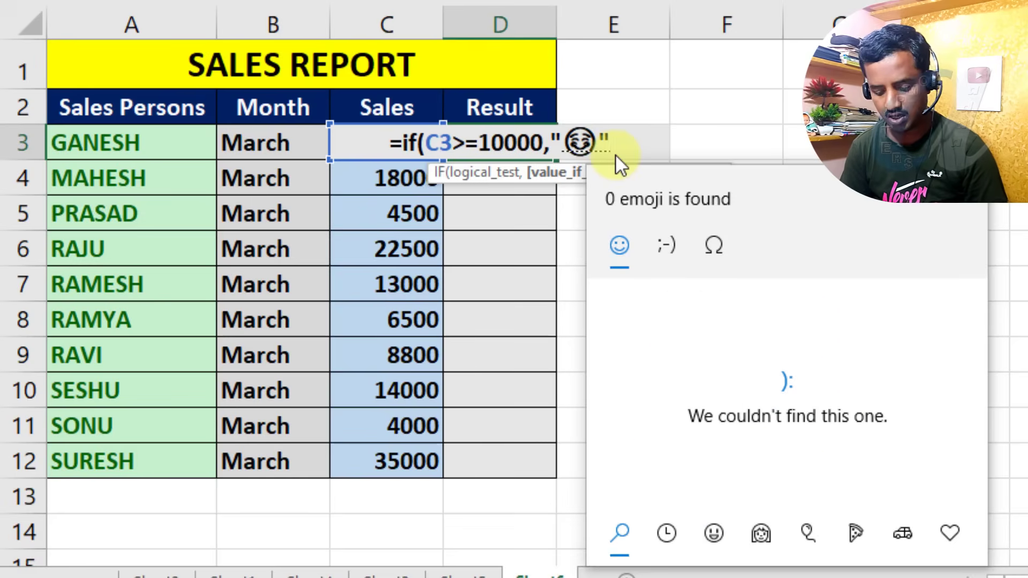
pyautogui.write(',')
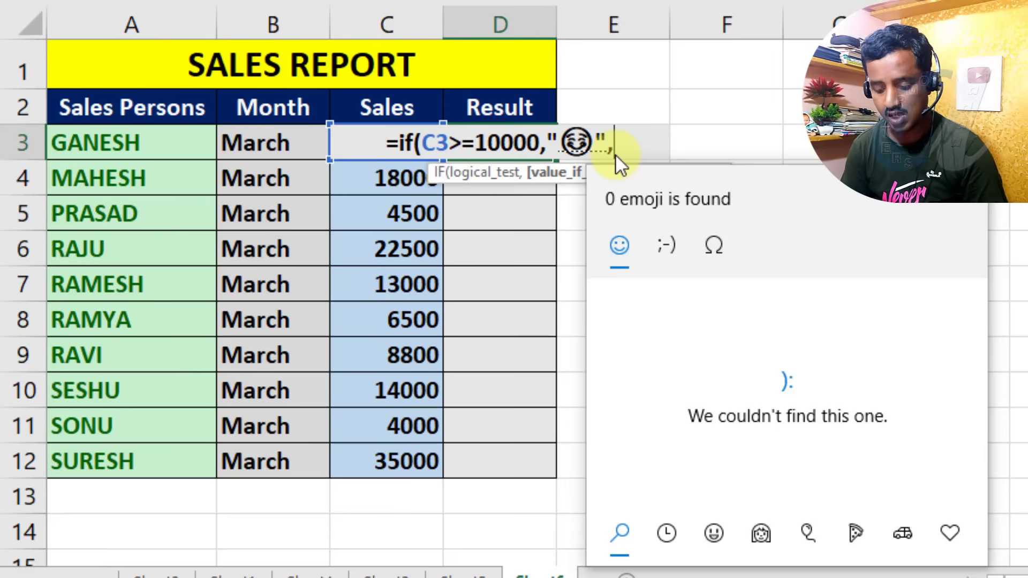
pyautogui.write('"')
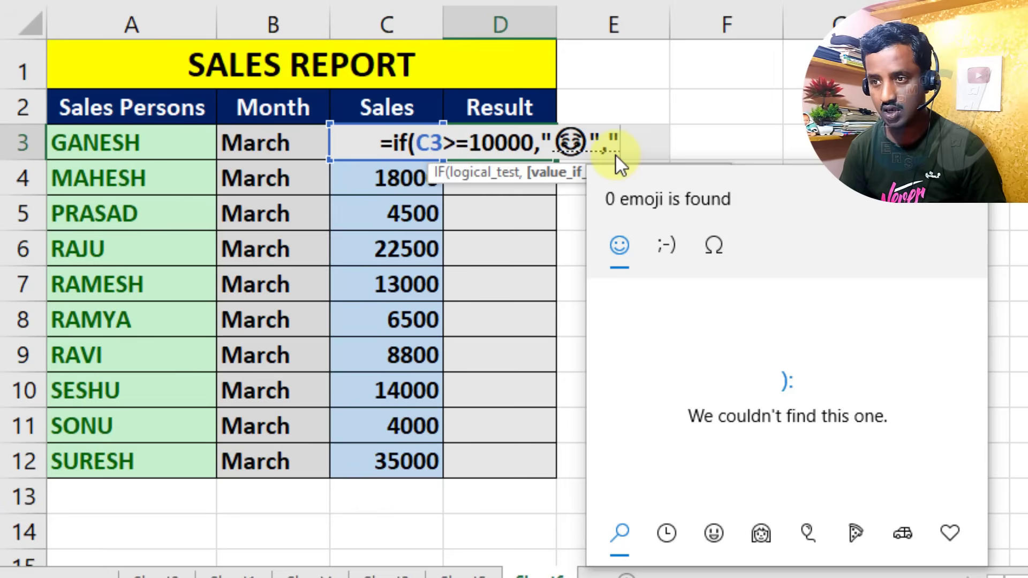
pyautogui.click(714, 533)
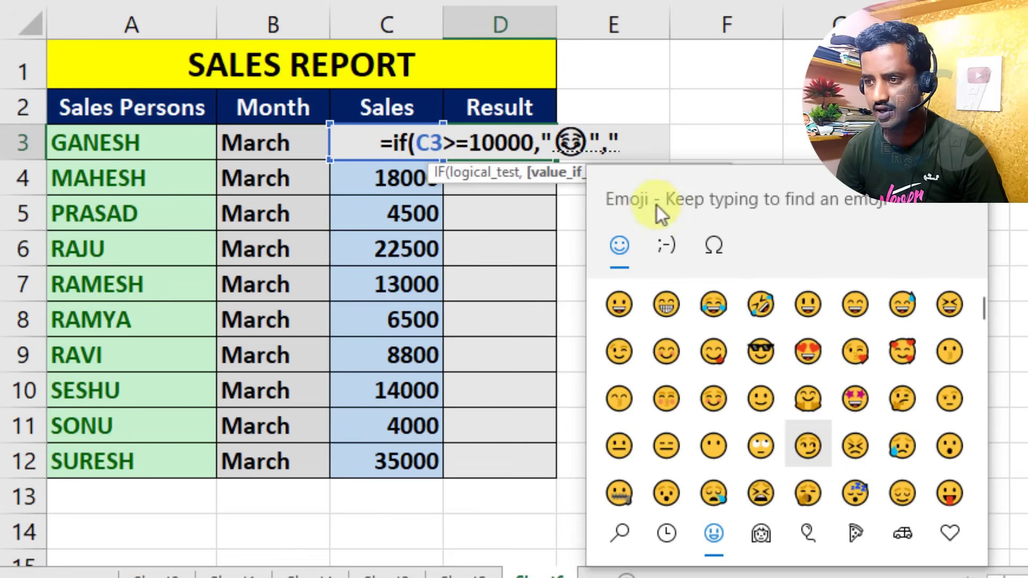
pyautogui.click(897, 492)
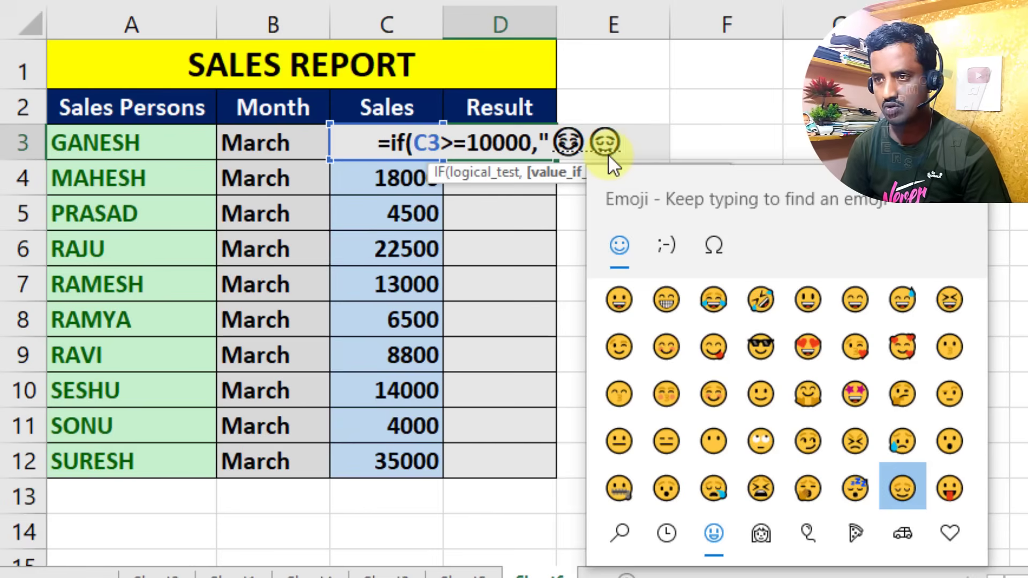
pyautogui.write('")')
# Insert the missing "," between the two emojis so they are separate quoted values, and commit the D3 formula.
pyautogui.click(572, 142)
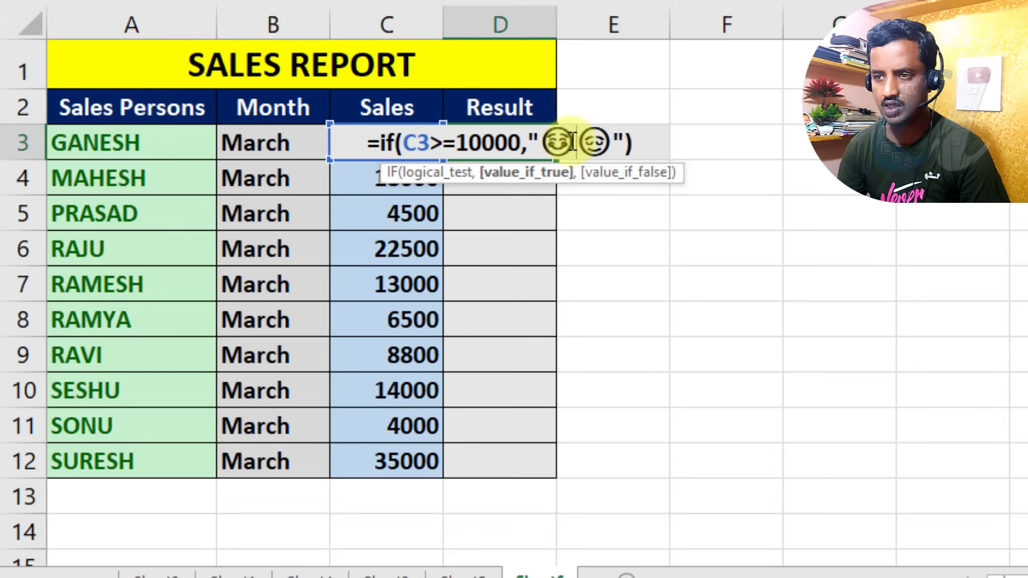
pyautogui.write('"')
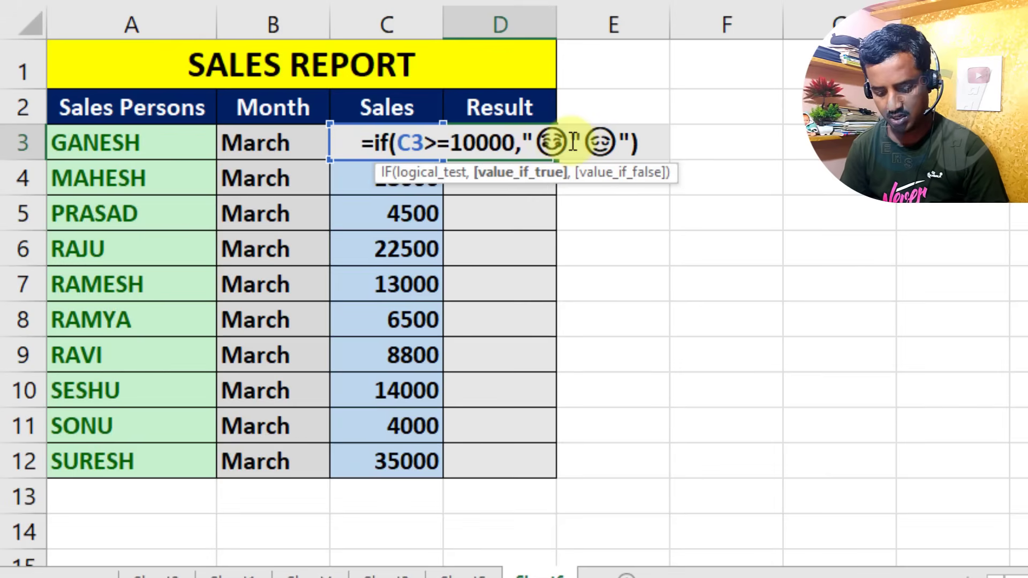
pyautogui.write(',')
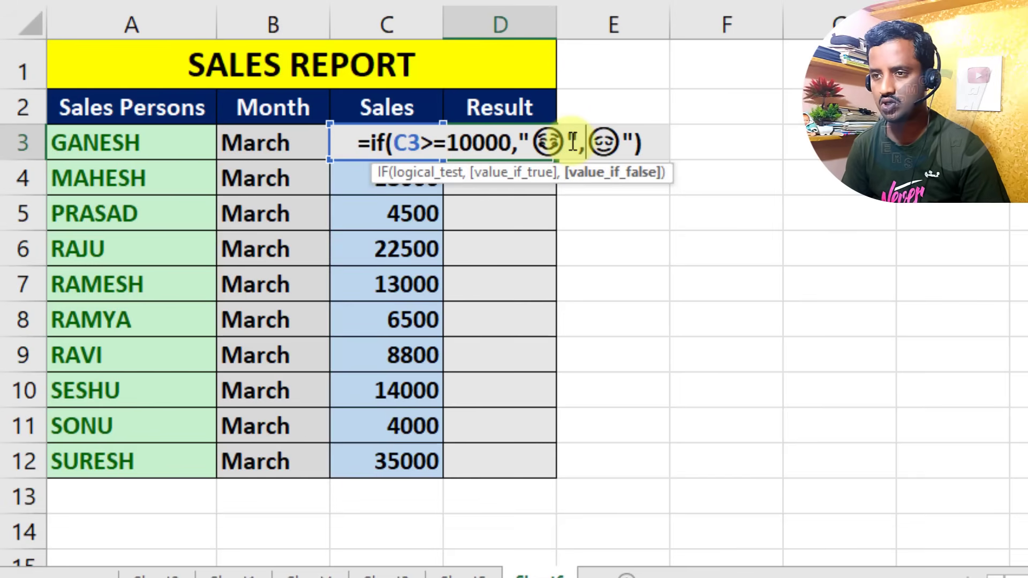
pyautogui.write('"')
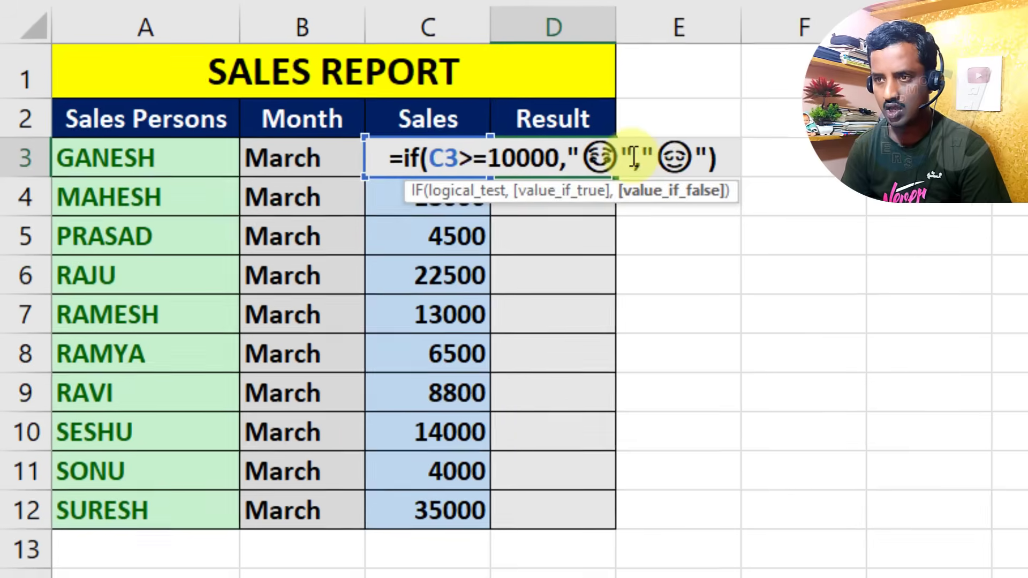
pyautogui.press('Return')
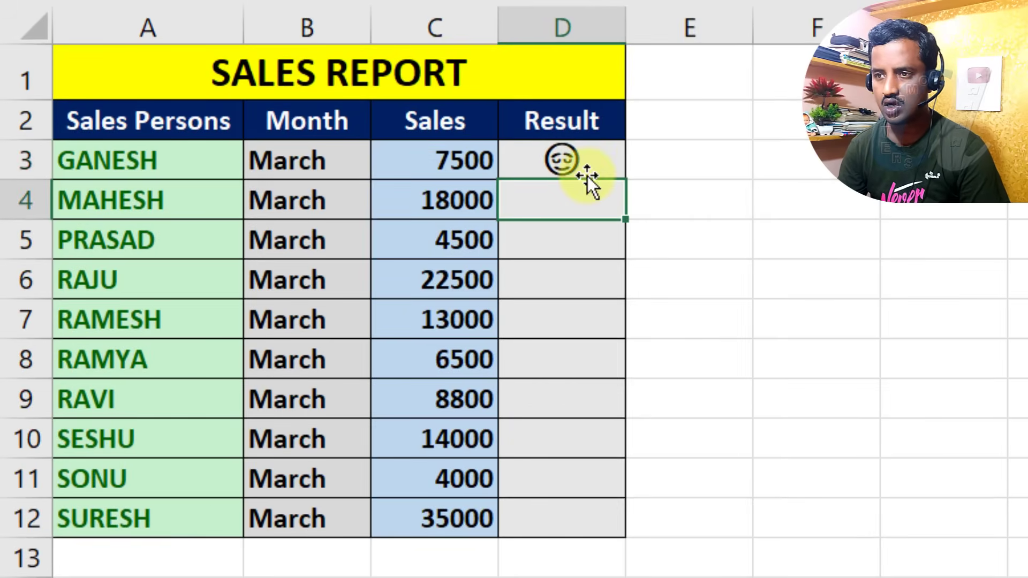
# Fill the D3 emoji formula down through D12 and check the results against the Sales column.
pyautogui.click(527, 161)
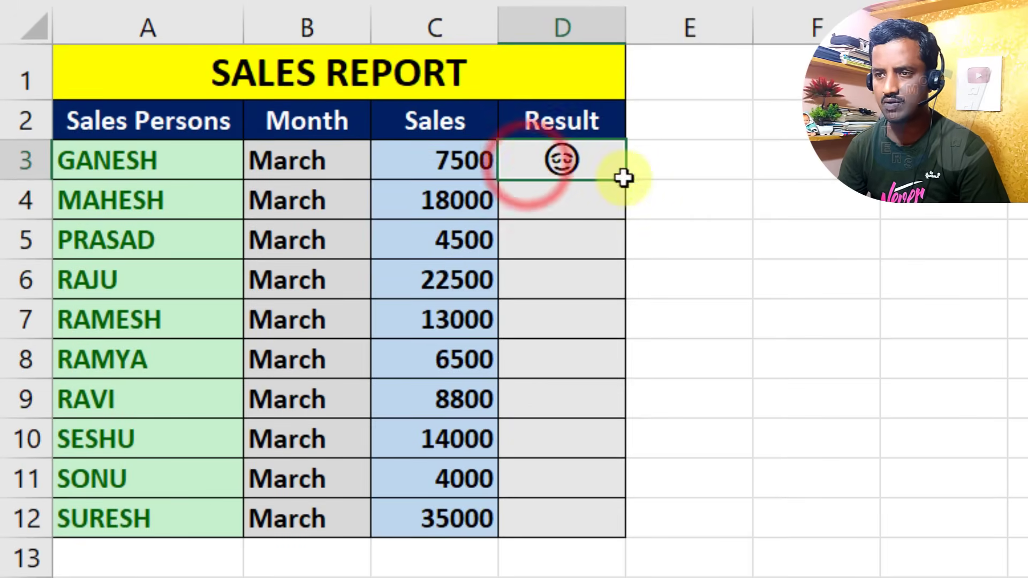
pyautogui.moveTo(626, 180); pyautogui.dragTo(600, 535)
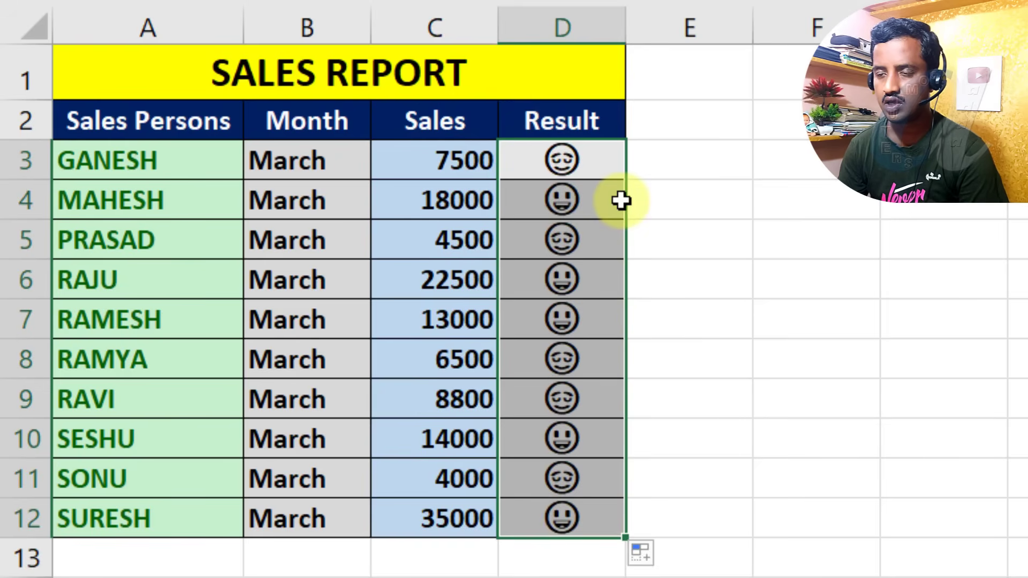
pyautogui.moveTo(593, 199); pyautogui.dragTo(570, 522)
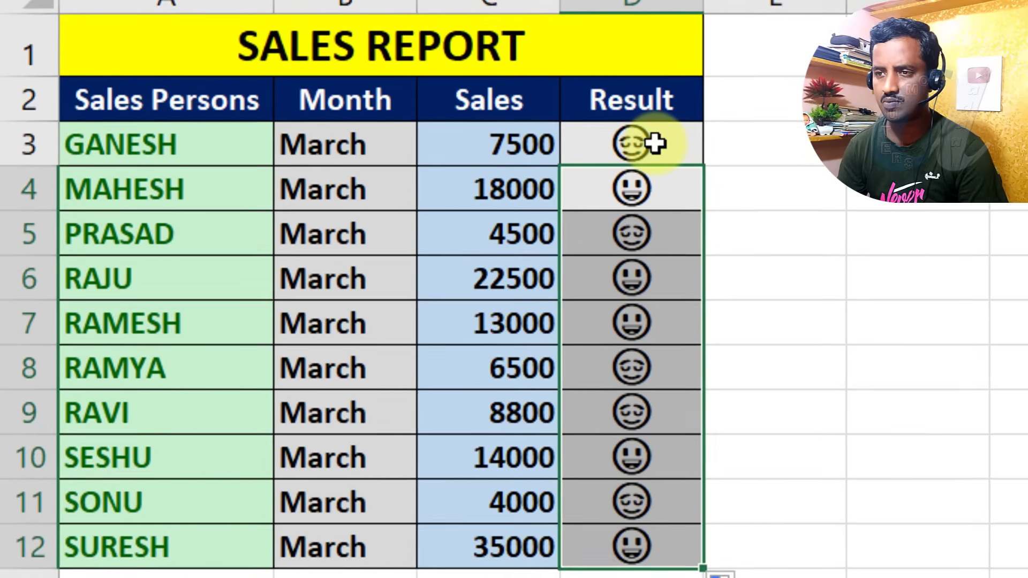
pyautogui.moveTo(632, 149); pyautogui.dragTo(617, 528)
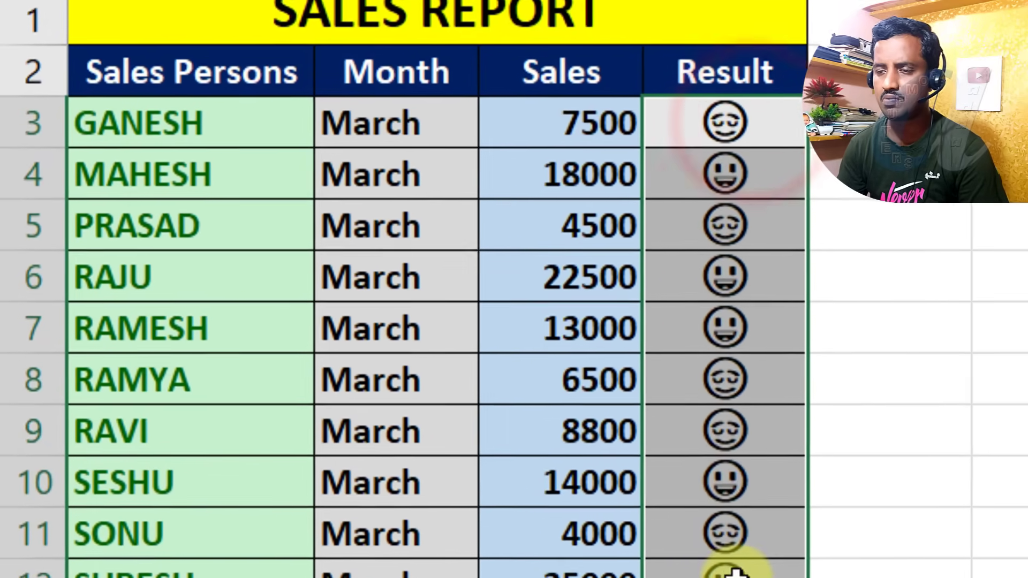